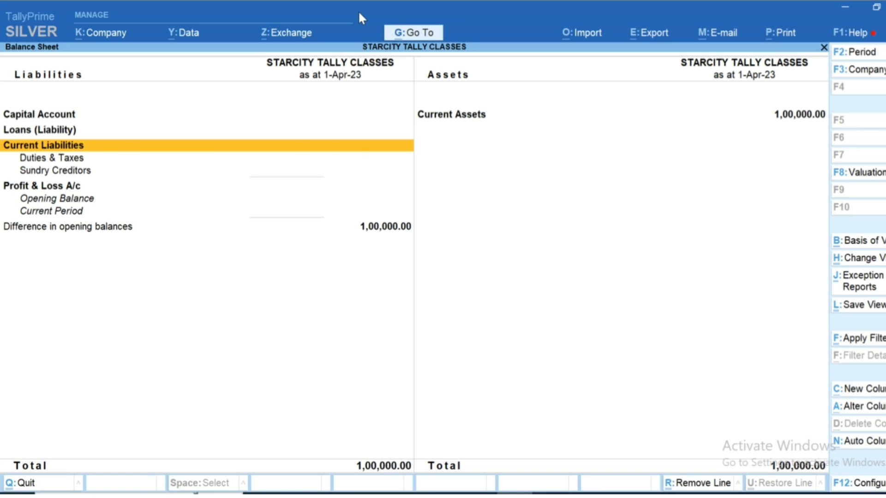
Leave the Balance Sheet and start a purchase voucher, skipping the supplier invoice number and date
{"action": "key", "text": "Escape"}
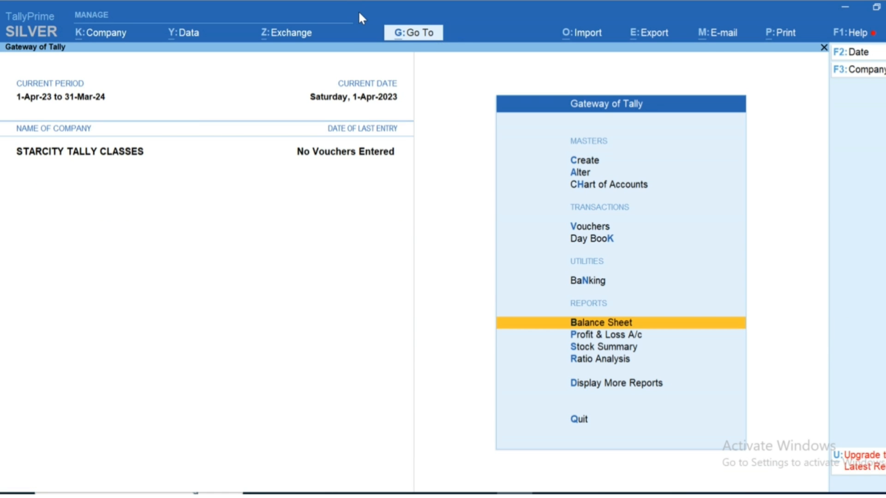
{"action": "key", "text": "v"}
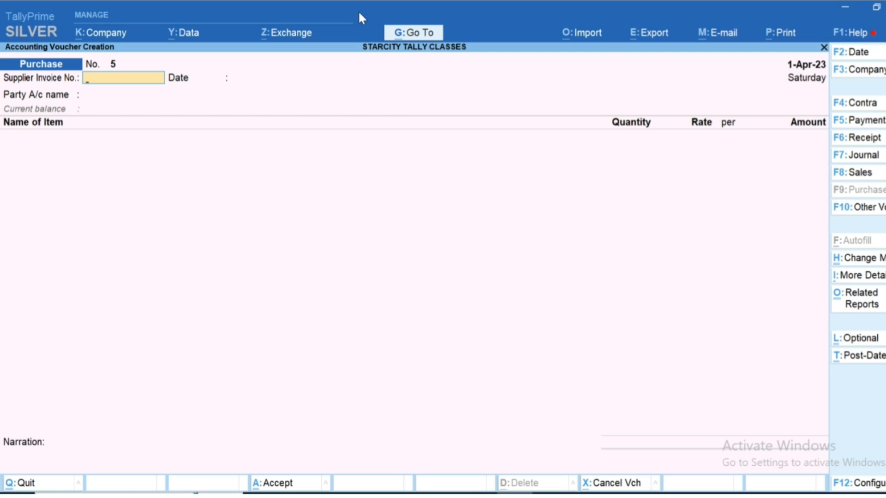
{"action": "key", "text": "Return"}
{"action": "key", "text": "Return"}
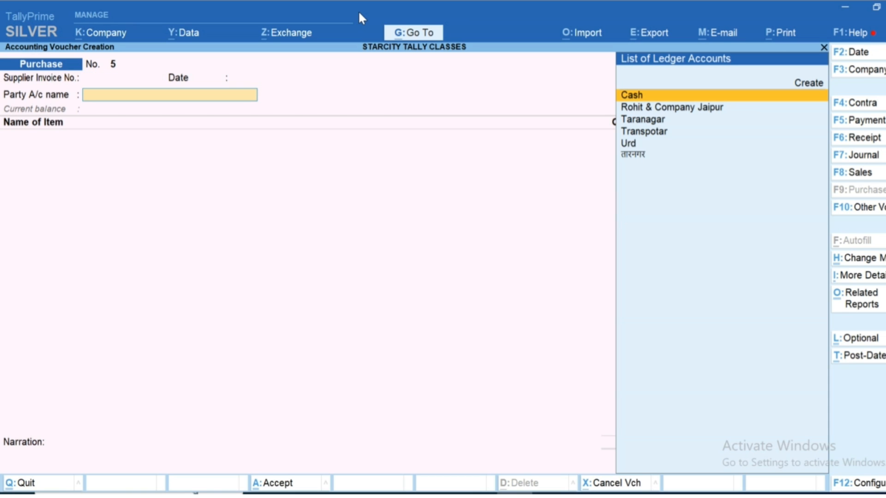
Choose Transpotar as the party account of the purchase voucher
{"action": "key", "text": "Down"}
{"action": "key", "text": "Down"}
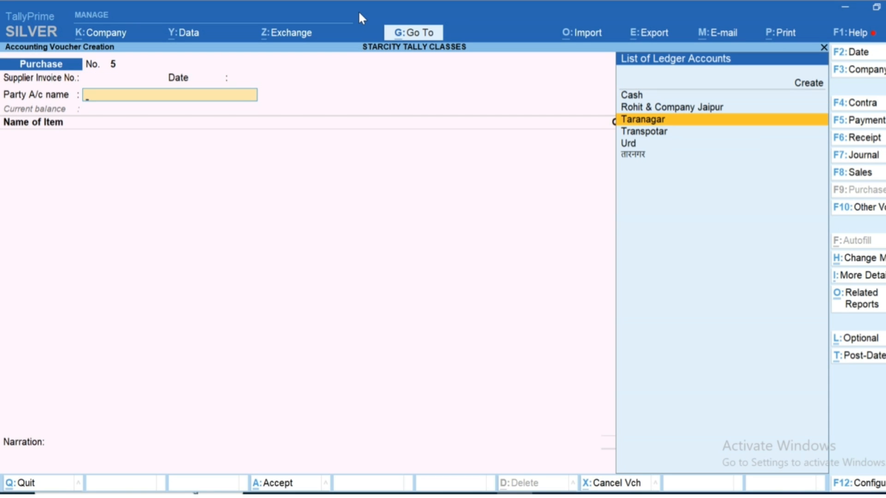
{"action": "key", "text": "Up"}
{"action": "key", "text": "Up"}
{"action": "key", "text": "Up"}
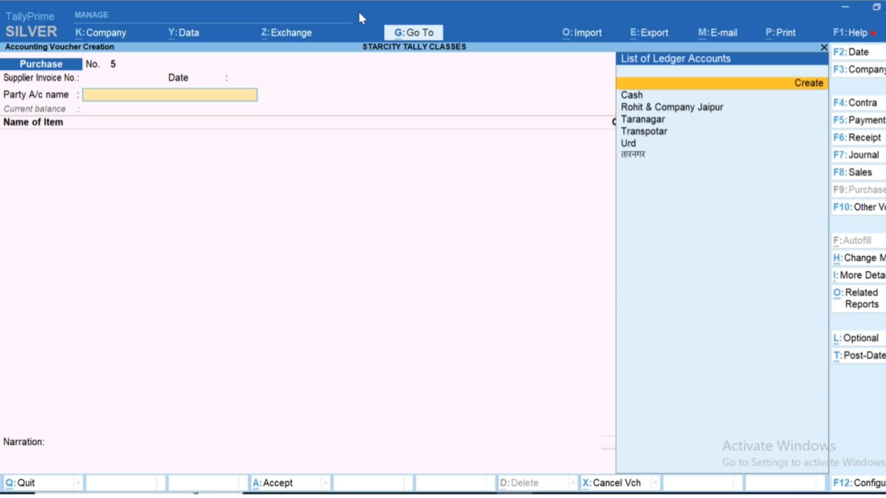
{"action": "key", "text": "Down"}
{"action": "key", "text": "Down"}
{"action": "key", "text": "Down"}
{"action": "key", "text": "Down"}
{"action": "key", "text": "Return"}
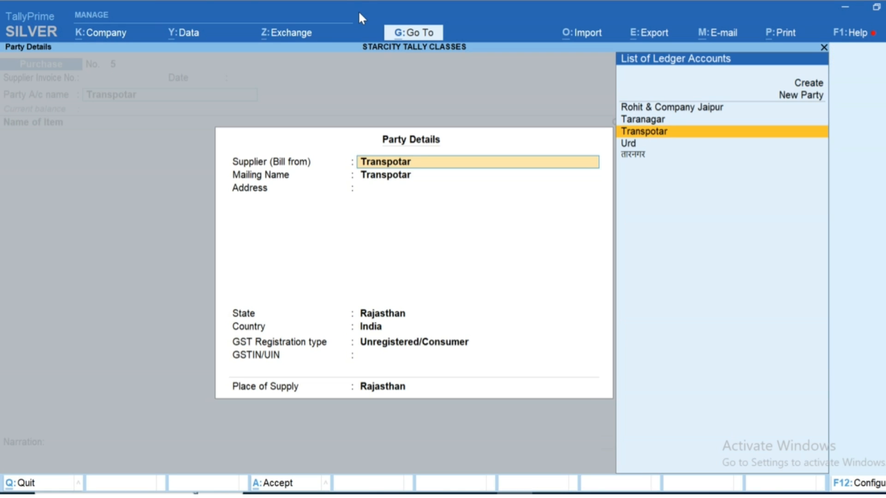
Open the Transpotar ledger for alteration from the party details and review its fields through to the GST registration type
{"action": "key", "text": "Return"}
{"action": "key", "text": "BackSpace"}
{"action": "key", "text": "BackSpace"}
{"action": "key", "text": "ctrl+Return"}
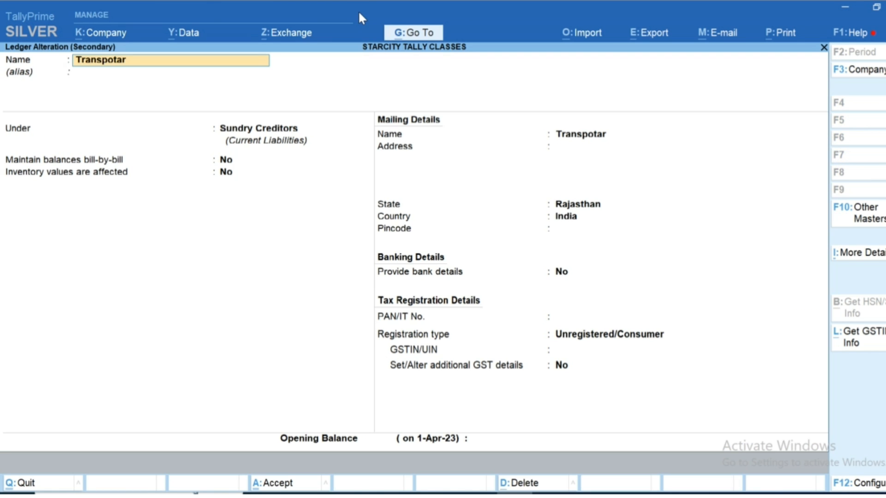
{"action": "key", "text": "Return"}
{"action": "key", "text": "Return"}
{"action": "key", "text": "Return"}
{"action": "key", "text": "Return"}
{"action": "key", "text": "Return"}
{"action": "key", "text": "Return"}
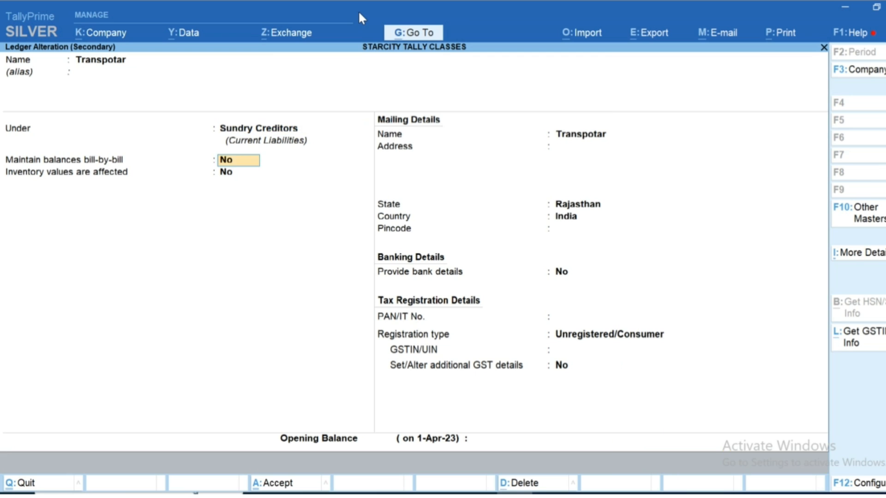
{"action": "key", "text": "Return"}
{"action": "key", "text": "Return"}
{"action": "key", "text": "Return"}
{"action": "key", "text": "Return"}
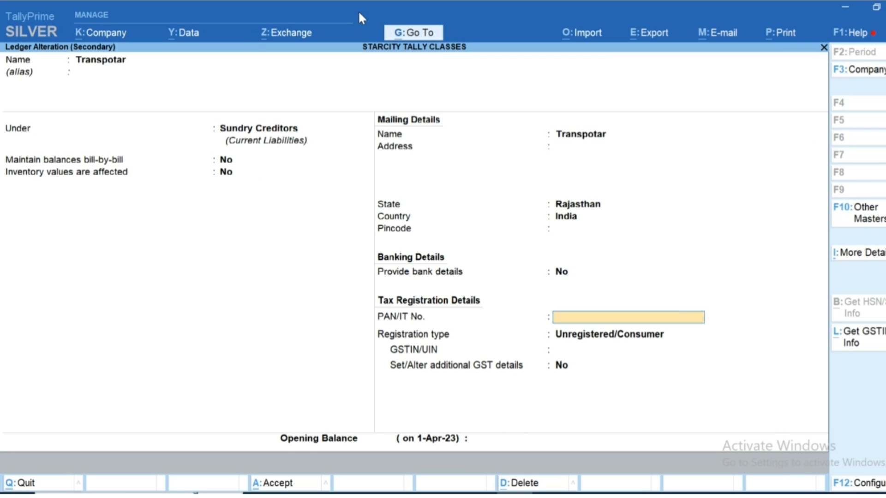
{"action": "key", "text": "Return"}
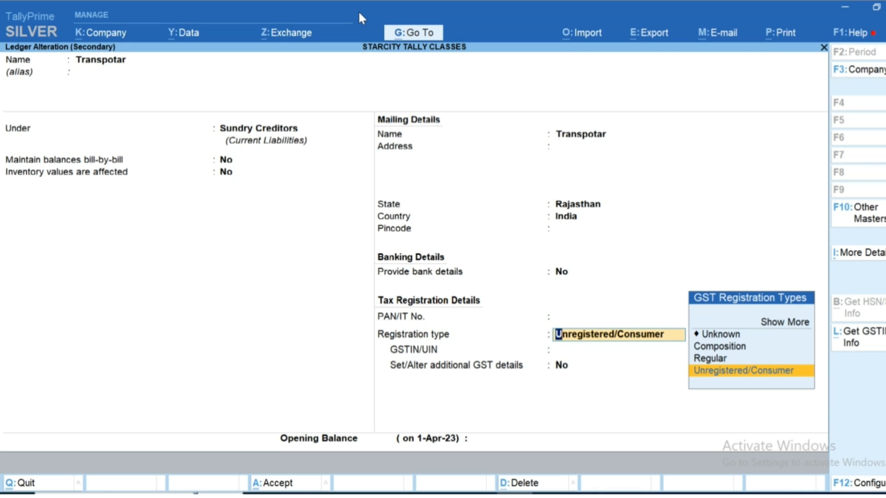
Keep the Transpotar ledger's registration type as Unregistered/Consumer with additional GST details at No, and save the ledger
{"action": "key", "text": "Up"}
{"action": "key", "text": "Down"}
{"action": "key", "text": "Return"}
{"action": "key", "text": "Return"}
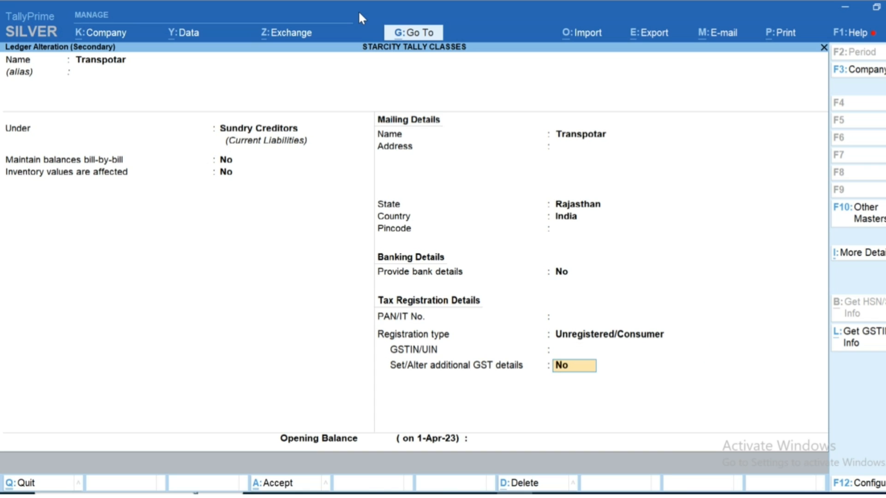
{"action": "key", "text": "Return"}
{"action": "key", "text": "Return"}
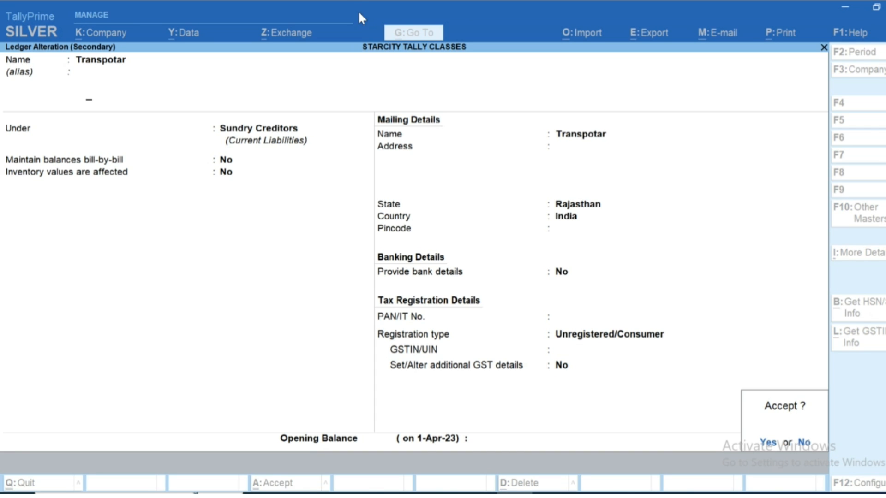
{"action": "key", "text": "Return"}
Accept the Transpotar party details and continue to the voucher's item lines
{"action": "key", "text": "Return"}
{"action": "key", "text": "Return"}
{"action": "key", "text": "Return"}
{"action": "key", "text": "Return"}
{"action": "key", "text": "Return"}
{"action": "key", "text": "Return"}
{"action": "key", "text": "Return"}
{"action": "key", "text": "Return"}
{"action": "key", "text": "Return"}
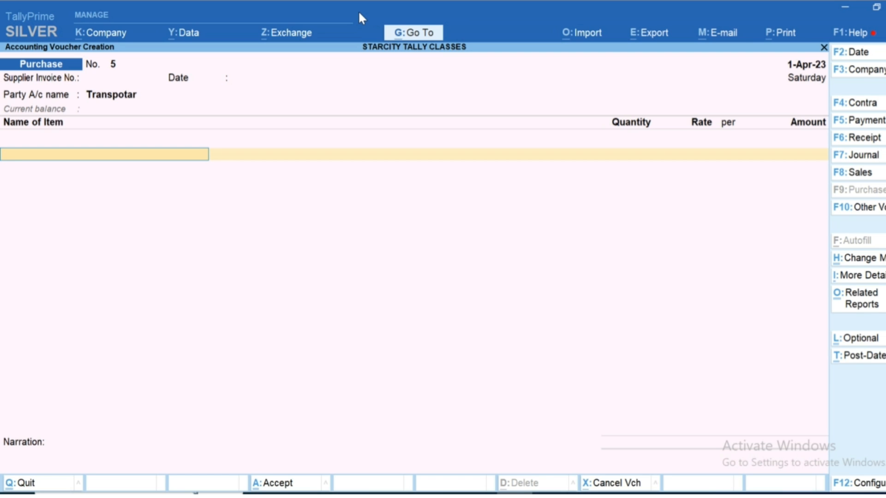
Change the purchase voucher's mode to Accounting Invoice
{"action": "key", "text": "ctrl+h"}
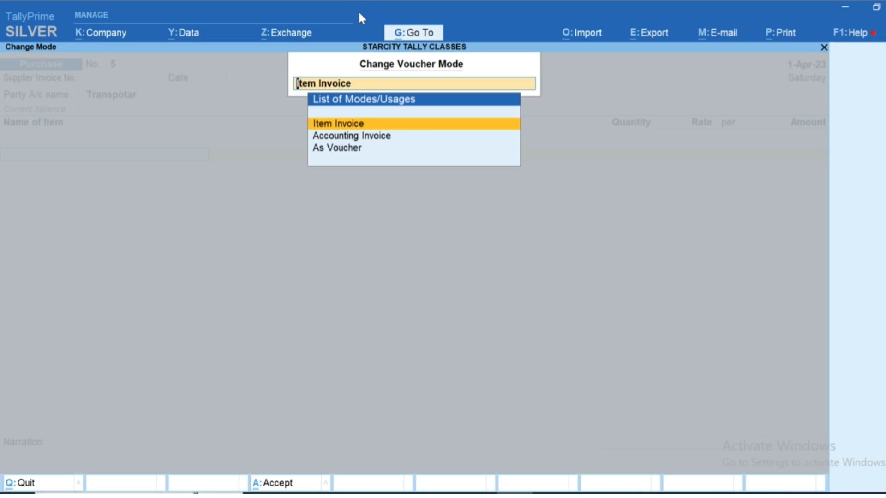
{"action": "key", "text": "Down"}
{"action": "key", "text": "Down"}
{"action": "key", "text": "Up"}
{"action": "key", "text": "Return"}
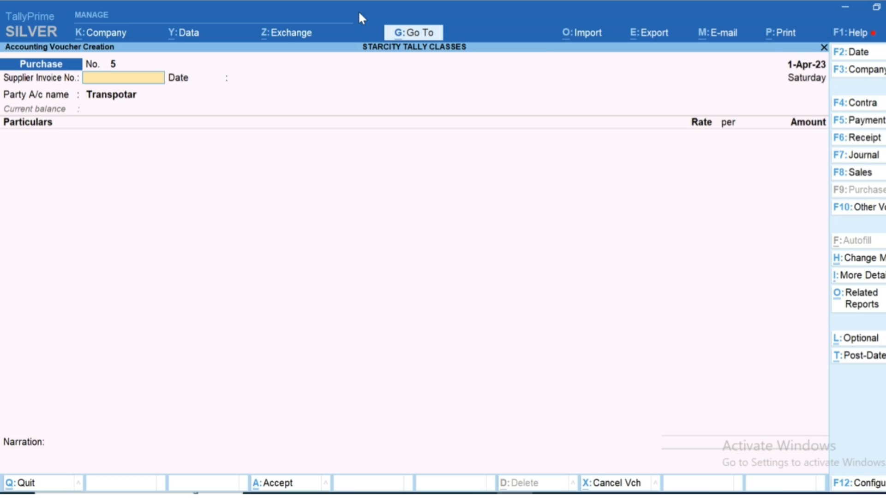
Confirm the voucher header and party details for Transpotar and continue to the first Particulars line
{"action": "key", "text": "Return"}
{"action": "key", "text": "Return"}
{"action": "key", "text": "Return"}
{"action": "key", "text": "ctrl+a"}
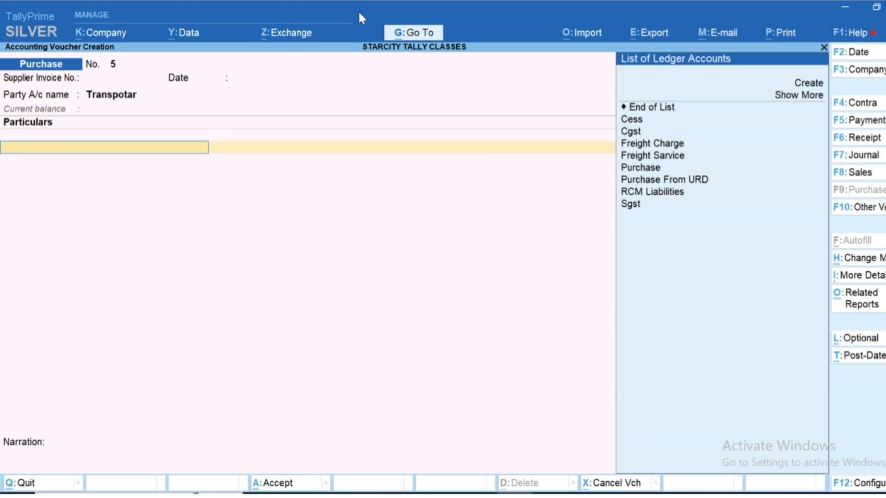
Begin creating a new ledger from the Particulars line, named Freight Charge and grouped under Direct Expenses
{"action": "key", "text": "Down"}
{"action": "key", "text": "Down"}
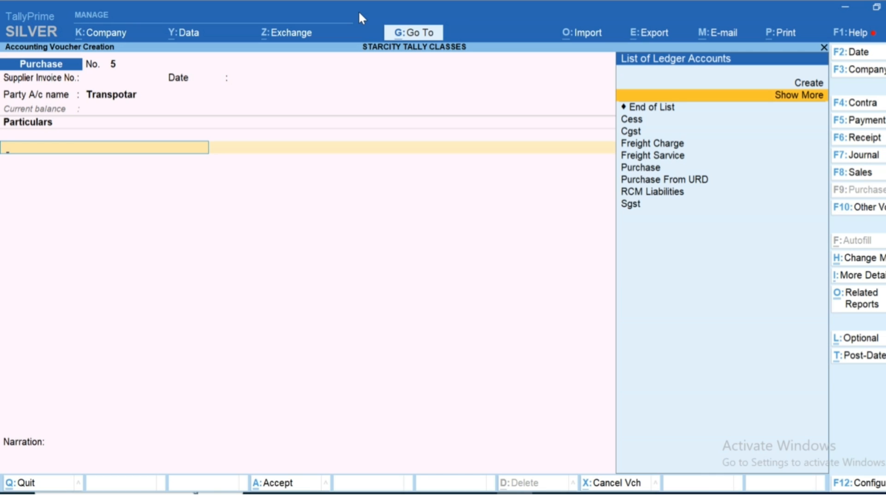
{"action": "key", "text": "alt+c"}
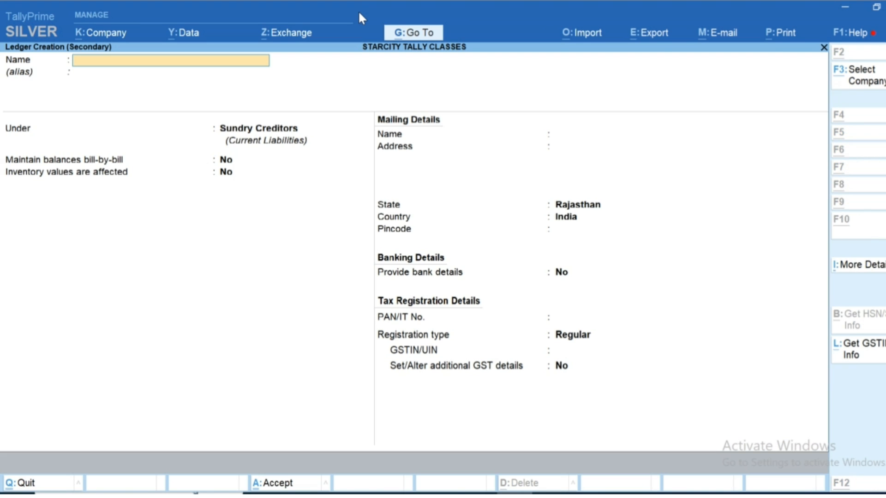
{"action": "type", "text": "Freight"}
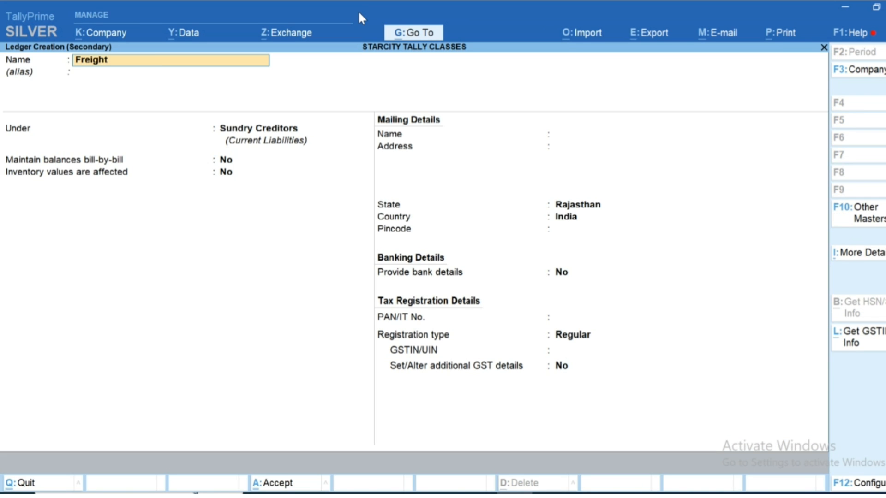
{"action": "type", "text": " Charge"}
{"action": "key", "text": "Return"}
{"action": "key", "text": "Return"}
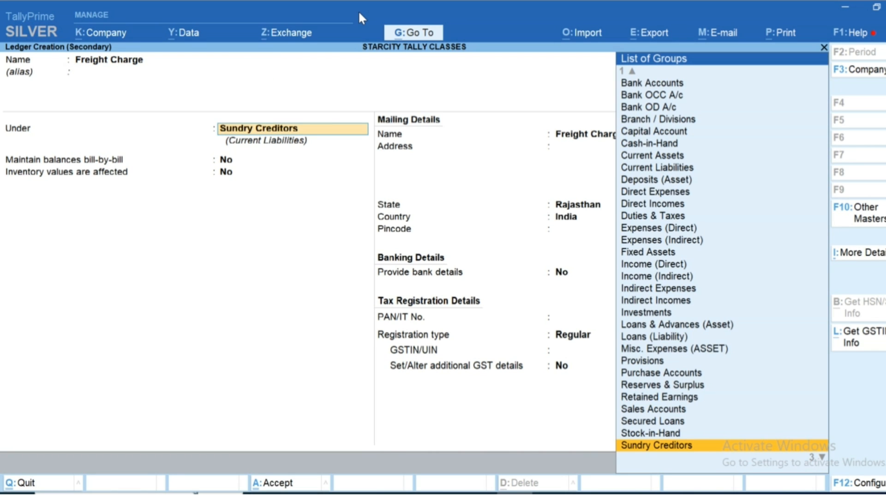
{"action": "type", "text": "Dire"}
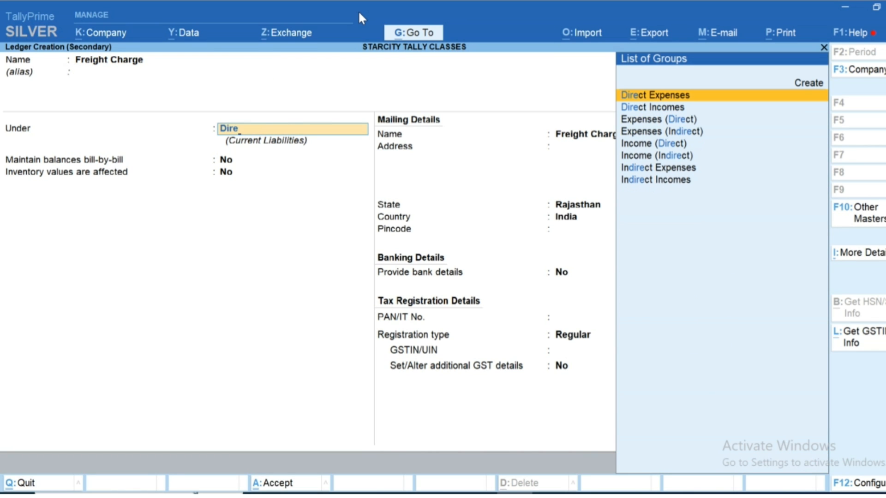
{"action": "key", "text": "Return"}
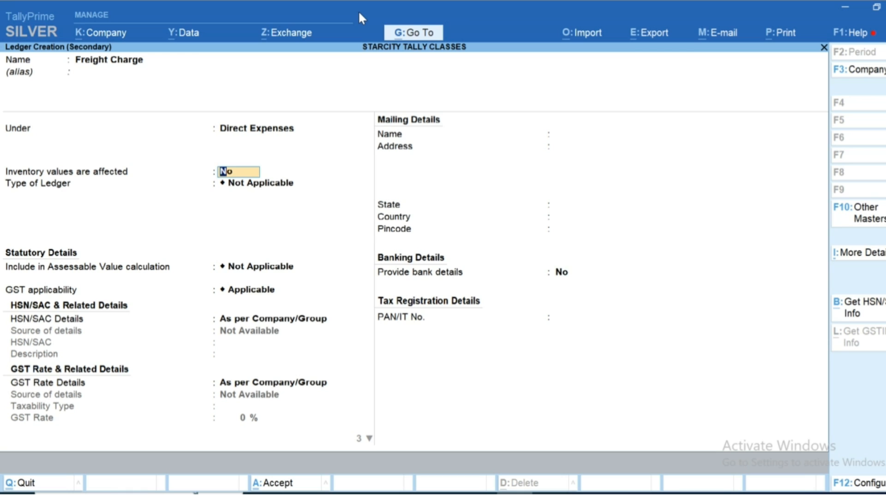
Keep the ledger's type Not Applicable, GST applicability Applicable and HSN/SAC details As per Company/Group
{"action": "key", "text": "Return"}
{"action": "key", "text": "Return"}
{"action": "key", "text": "Return"}
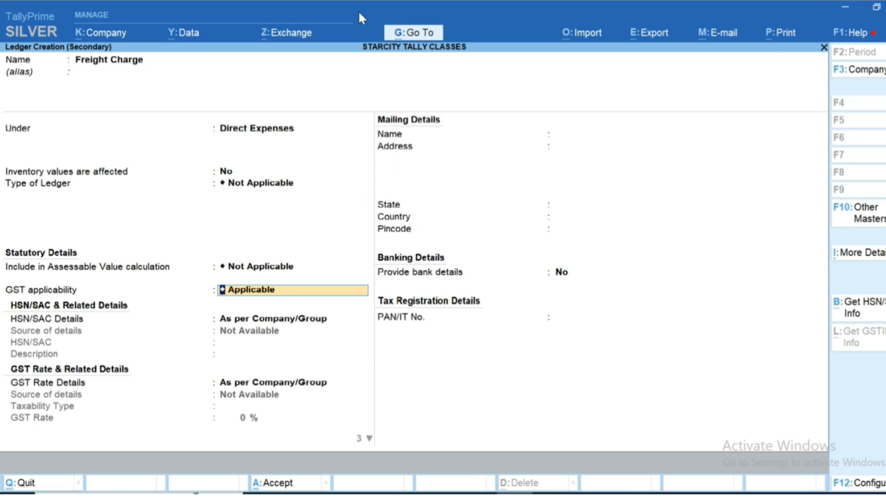
{"action": "key", "text": "Return"}
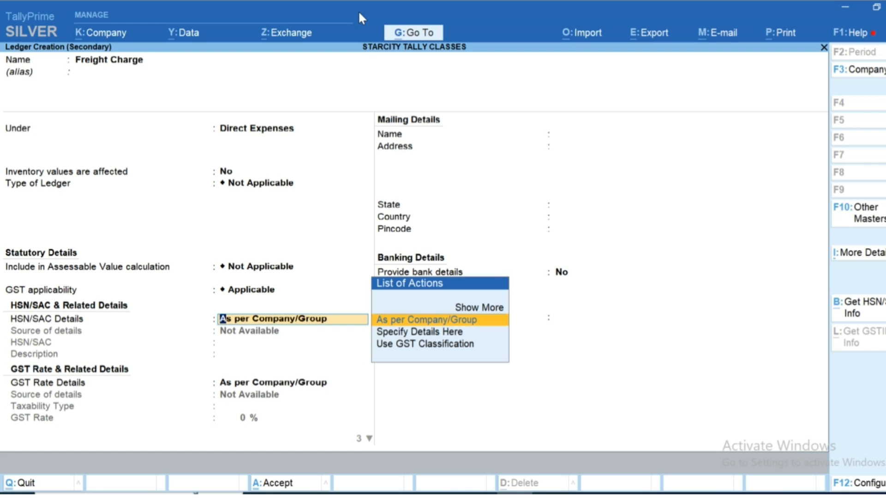
{"action": "key", "text": "Return"}
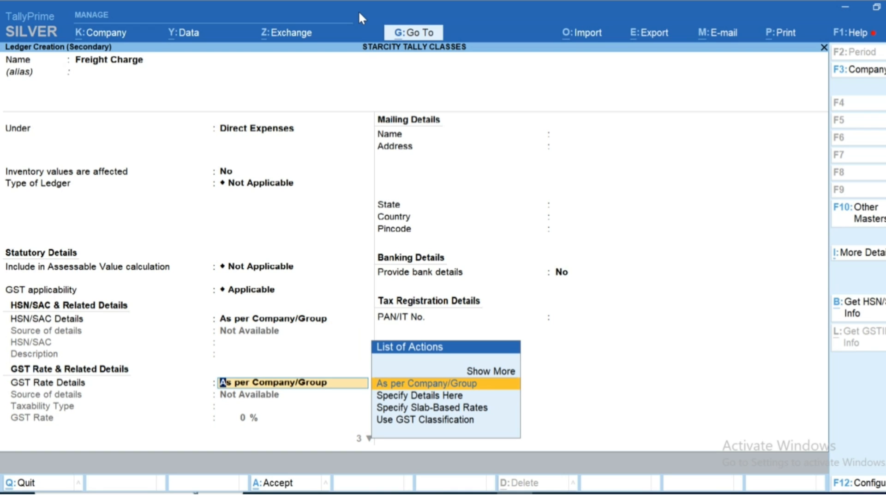
{"action": "key", "text": "BackSpace"}
{"action": "key", "text": "Down"}
{"action": "key", "text": "Return"}
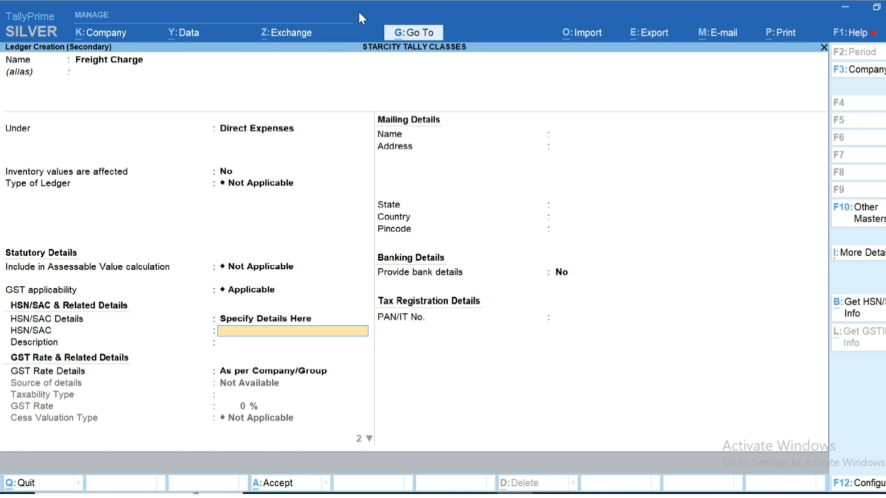
{"action": "key", "text": "BackSpace"}
{"action": "key", "text": "Up"}
{"action": "key", "text": "Return"}
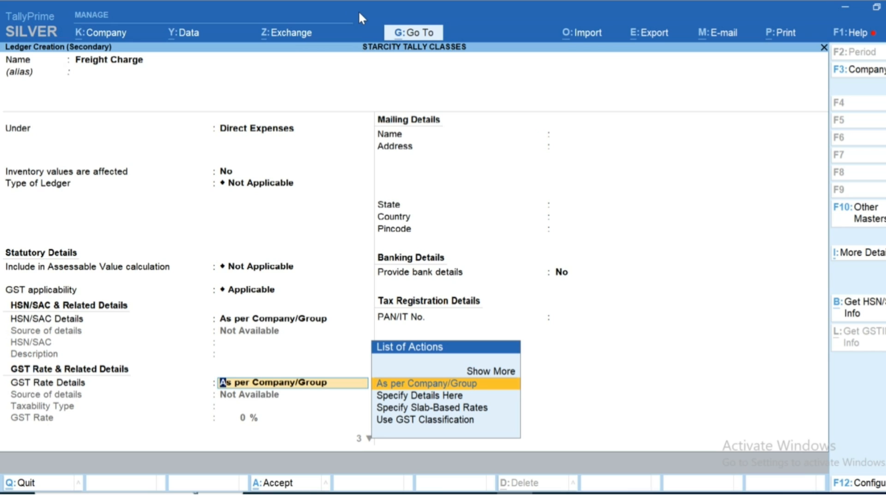
Set the GST rate details to Specify Details Here, with taxability type Taxable and a GST rate of 5%
{"action": "key", "text": "Down"}
{"action": "key", "text": "Down"}
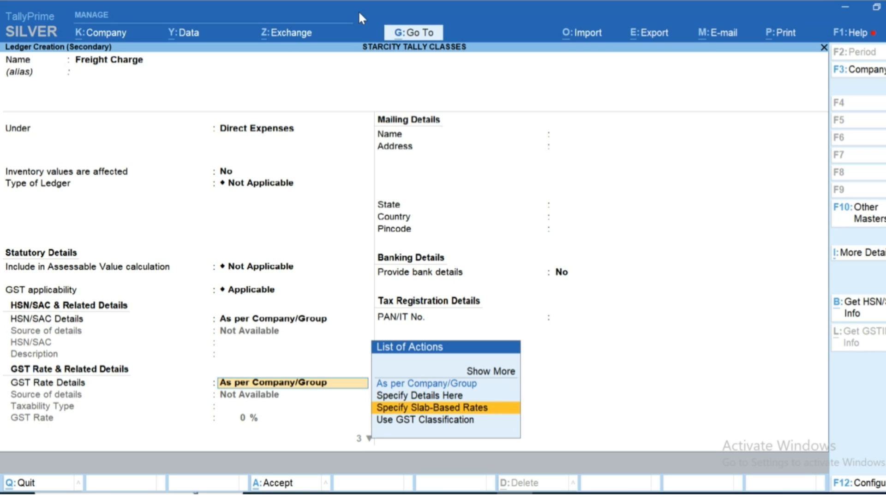
{"action": "key", "text": "Up"}
{"action": "key", "text": "Return"}
{"action": "key", "text": "Return"}
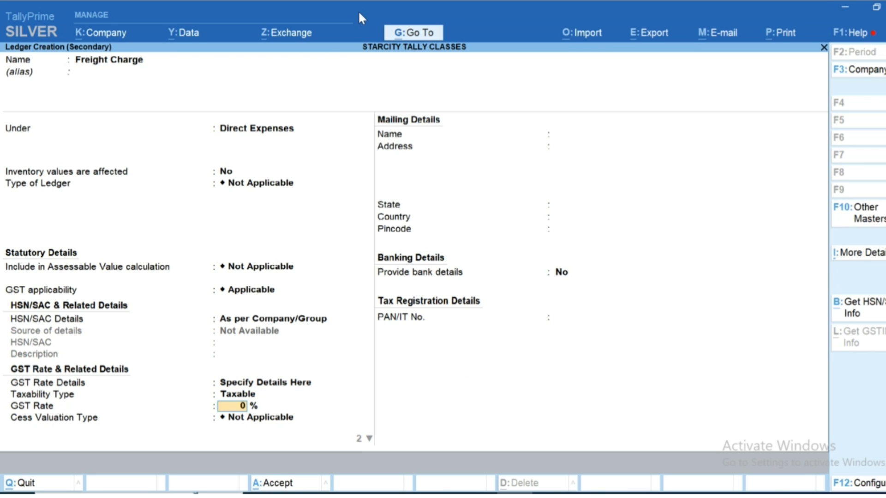
{"action": "type", "text": "5"}
{"action": "key", "text": "Return"}
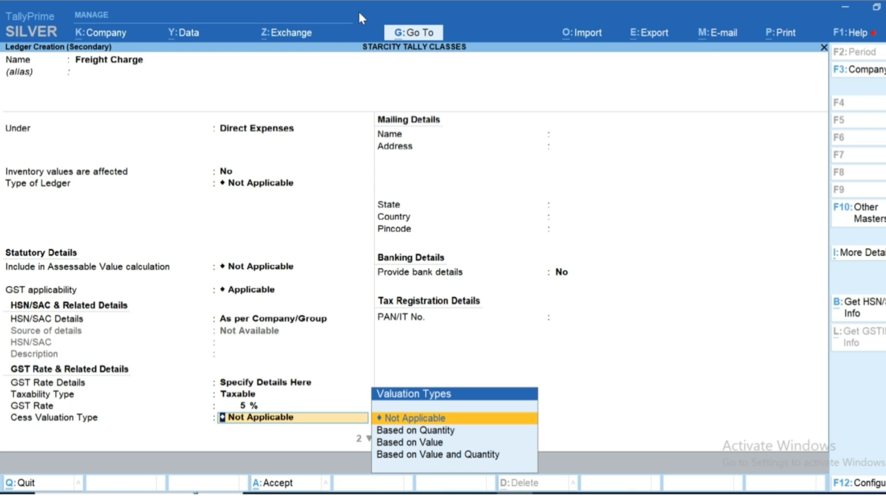
Leave the cess valuation type as Not Applicable and set the type of supply to Goods
{"action": "key", "text": "Return"}
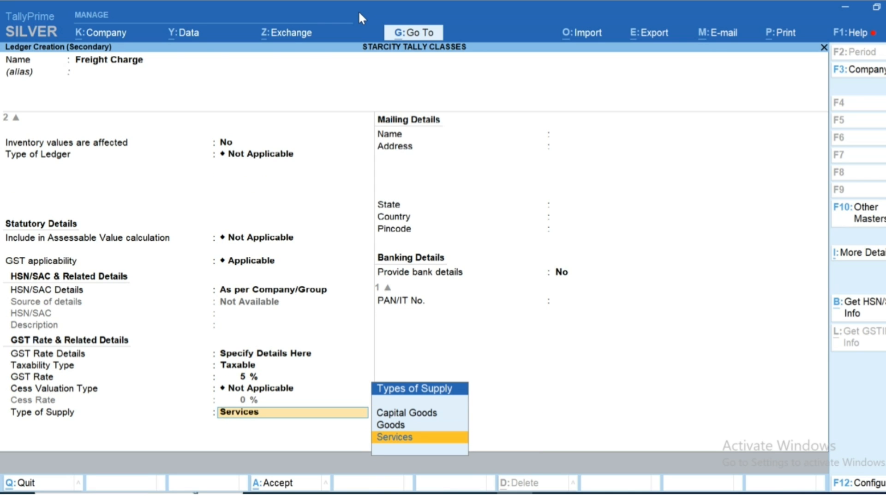
{"action": "key", "text": "Up"}
{"action": "key", "text": "Return"}
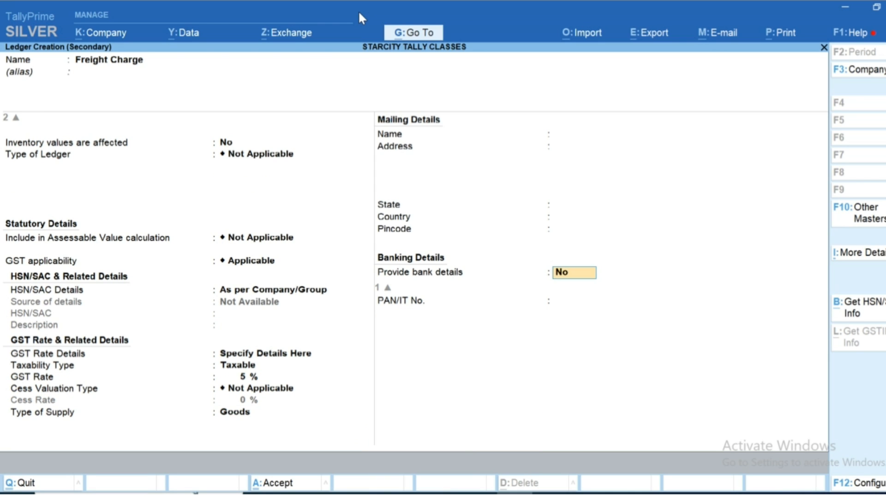
{"action": "key", "text": "BackSpace"}
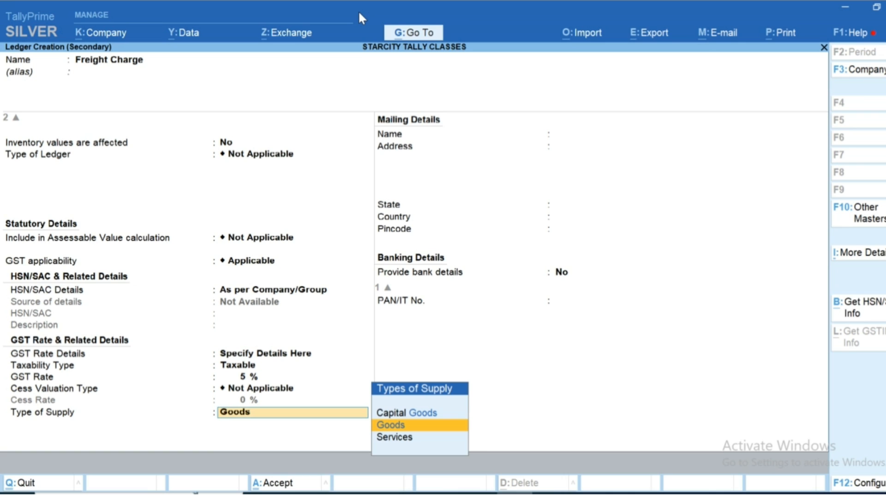
Configure ledger creation to enable reverse charge calculation and input tax credit eligibility, keeping type of supply selection on
{"action": "key", "text": "F12"}
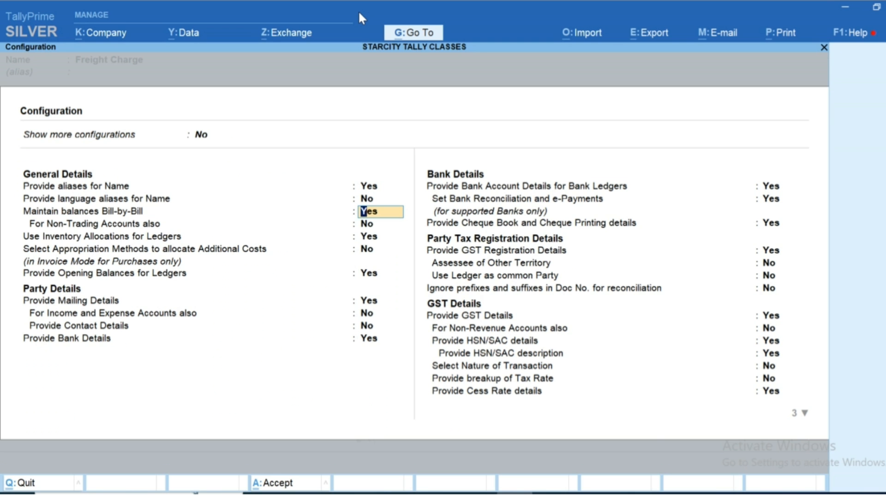
{"action": "key", "text": "Down"}
{"action": "key", "text": "Down"}
{"action": "key", "text": "Down"}
{"action": "key", "text": "Down"}
{"action": "key", "text": "Down"}
{"action": "key", "text": "Down"}
{"action": "key", "text": "Down"}
{"action": "key", "text": "Down"}
{"action": "key", "text": "Down"}
{"action": "key", "text": "Down"}
{"action": "key", "text": "Down"}
{"action": "key", "text": "Down"}
{"action": "key", "text": "Down"}
{"action": "key", "text": "Down"}
{"action": "key", "text": "Down"}
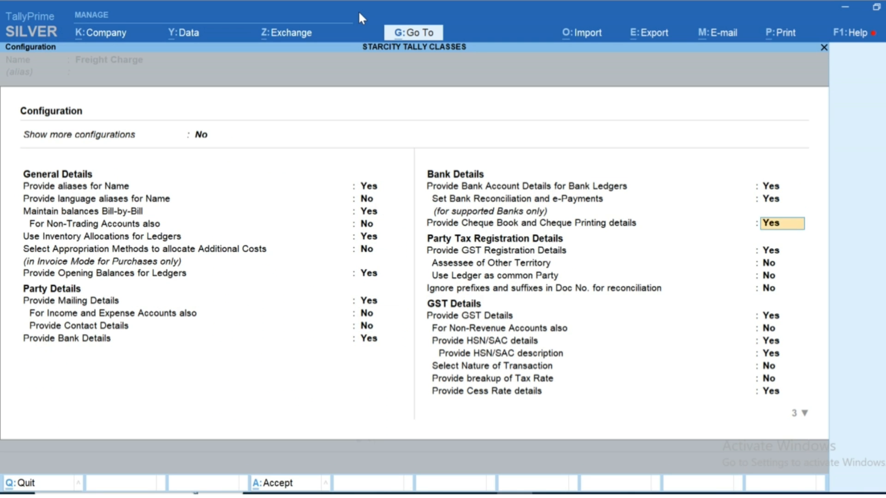
{"action": "key", "text": "Down"}
{"action": "key", "text": "Down"}
{"action": "key", "text": "Down"}
{"action": "key", "text": "Down"}
{"action": "key", "text": "Down"}
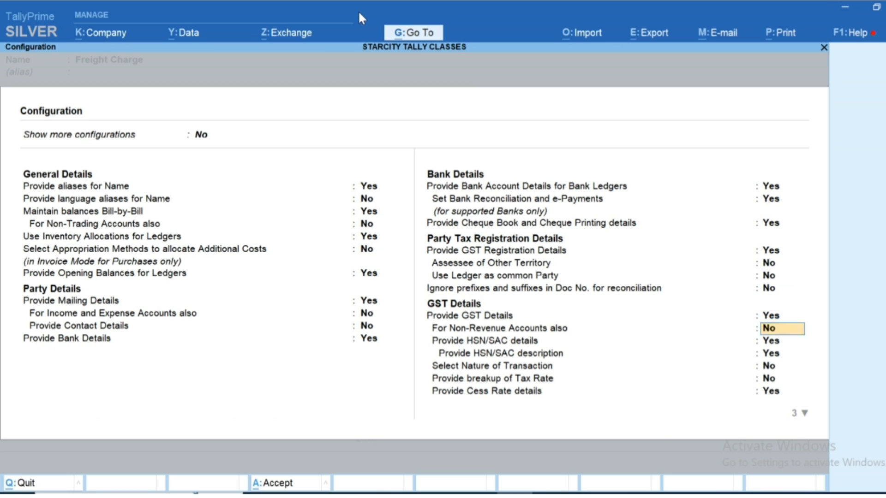
{"action": "key", "text": "Down"}
{"action": "key", "text": "Down"}
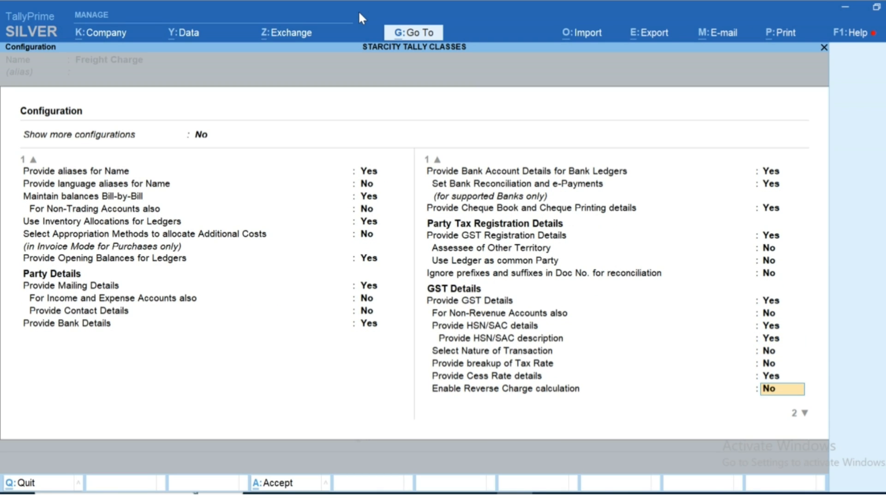
{"action": "type", "text": "y"}
{"action": "key", "text": "Return"}
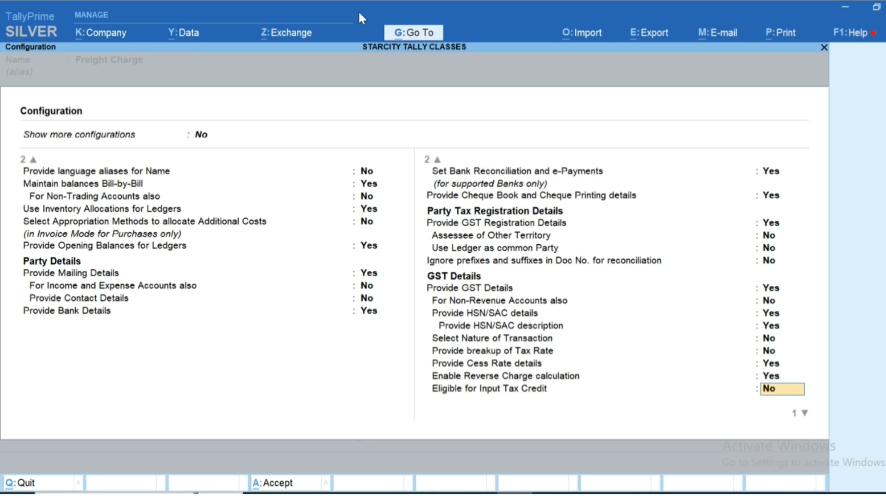
{"action": "type", "text": "y"}
{"action": "key", "text": "Return"}
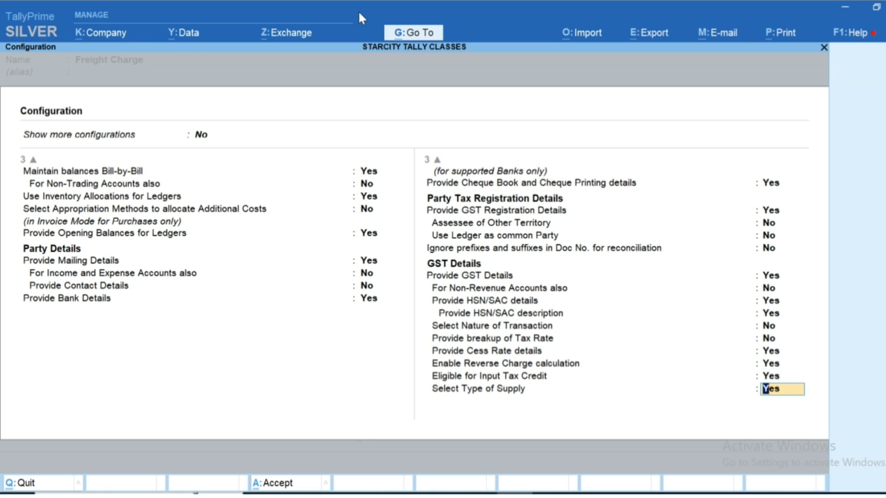
{"action": "key", "text": "Return"}
{"action": "key", "text": "Return"}
{"action": "key", "text": "Return"}
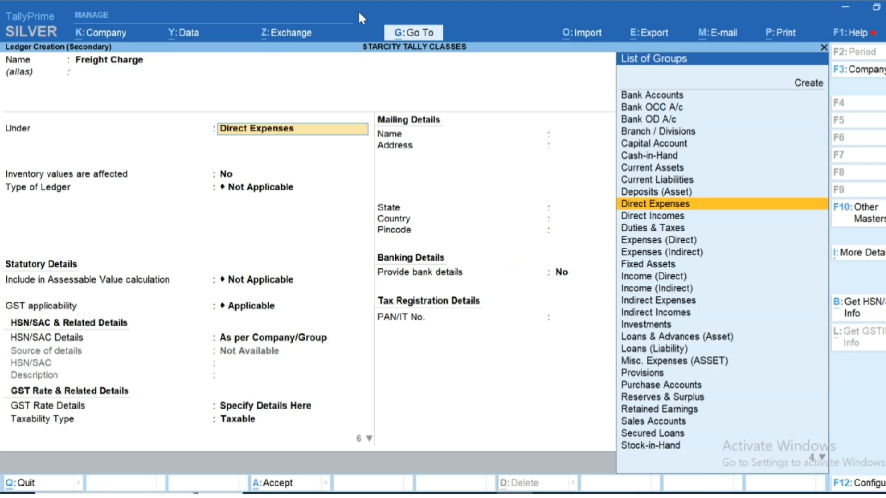
Keep Freight Charge under Direct Expenses with GST applicable, taxable at a 5% rate, and cess valuation Not Applicable
{"action": "key", "text": "Return"}
{"action": "key", "text": "Return"}
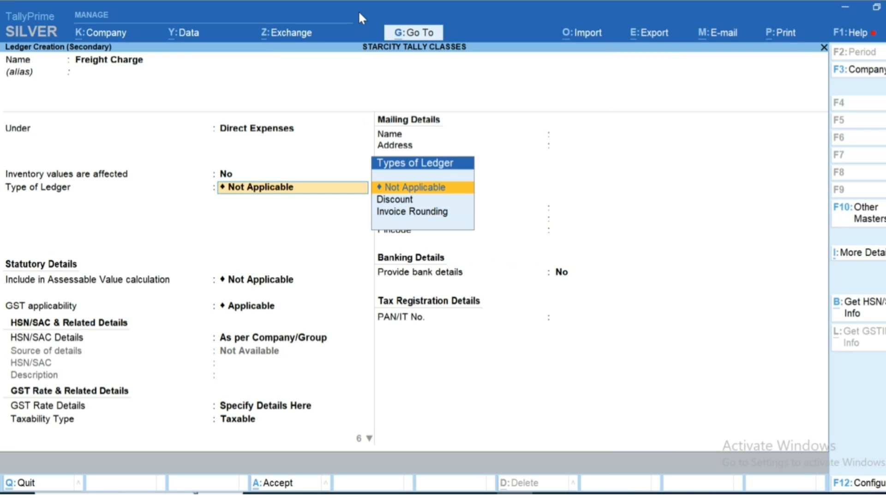
{"action": "key", "text": "Return"}
{"action": "key", "text": "Return"}
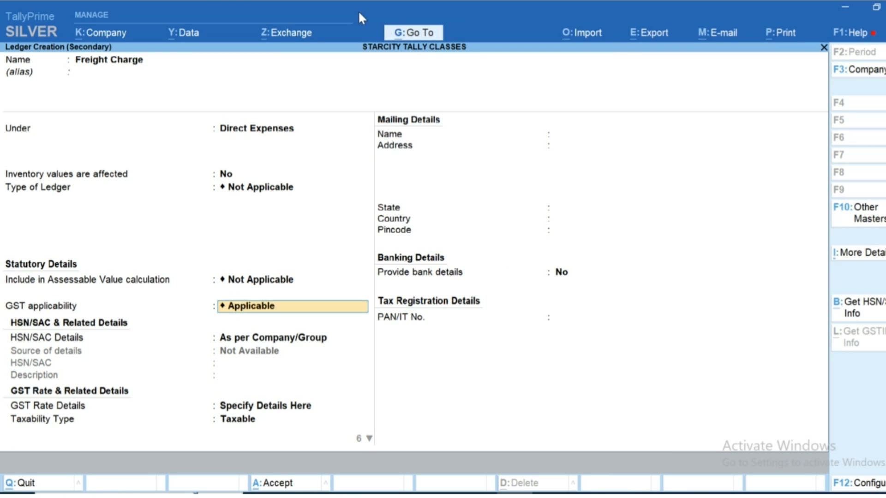
{"action": "key", "text": "Return"}
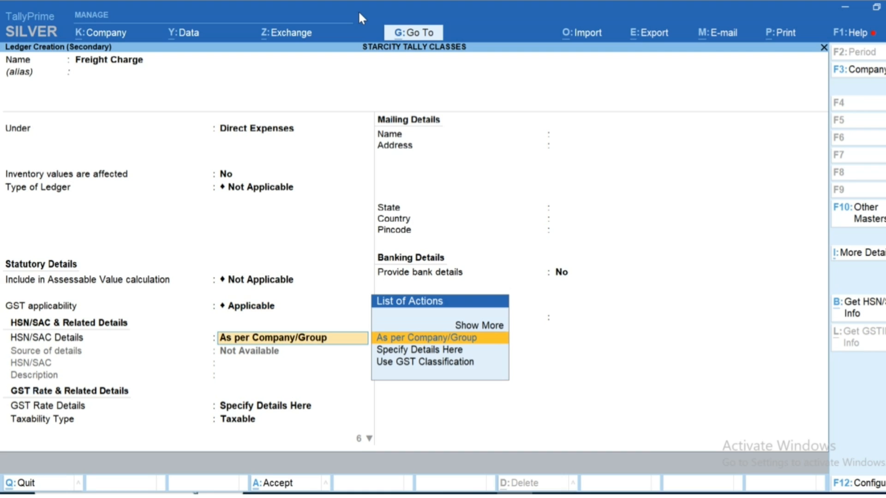
{"action": "key", "text": "Return"}
{"action": "key", "text": "Return"}
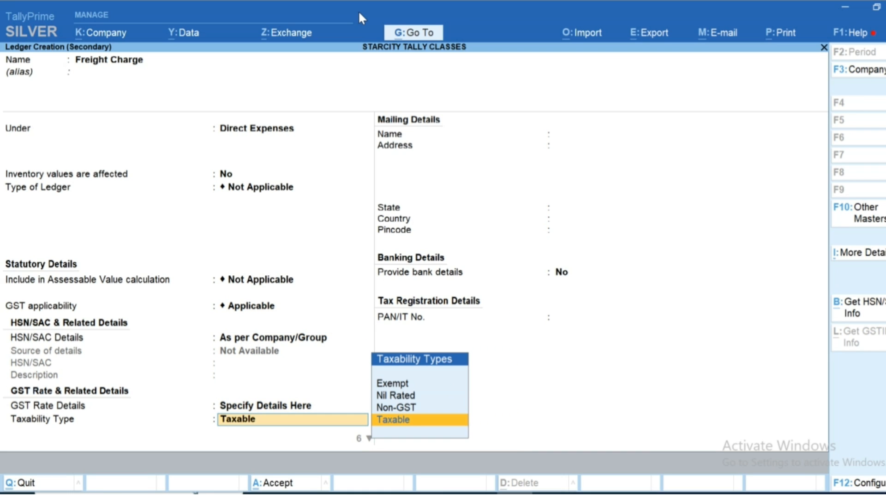
{"action": "key", "text": "Return"}
{"action": "type", "text": "5"}
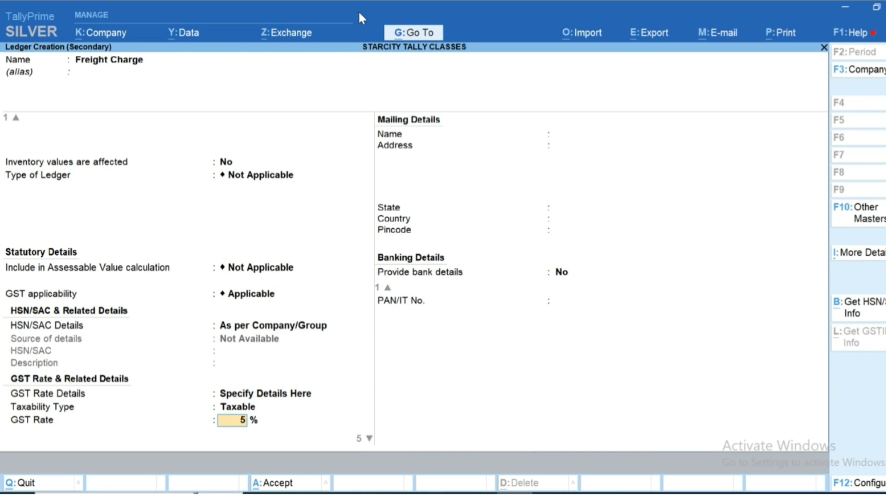
{"action": "key", "text": "Return"}
{"action": "key", "text": "Return"}
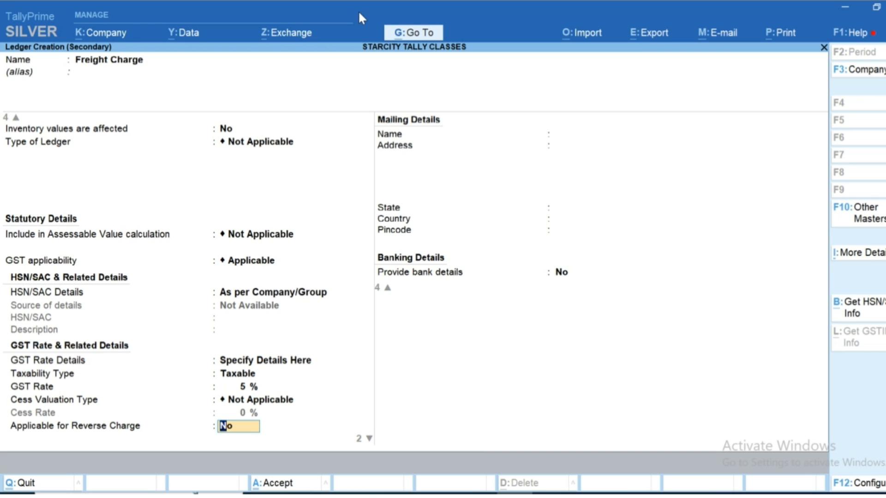
Make the ledger applicable for reverse charge and eligible for input tax credit, set its type of supply to Services, and save it
{"action": "type", "text": "y"}
{"action": "key", "text": "Return"}
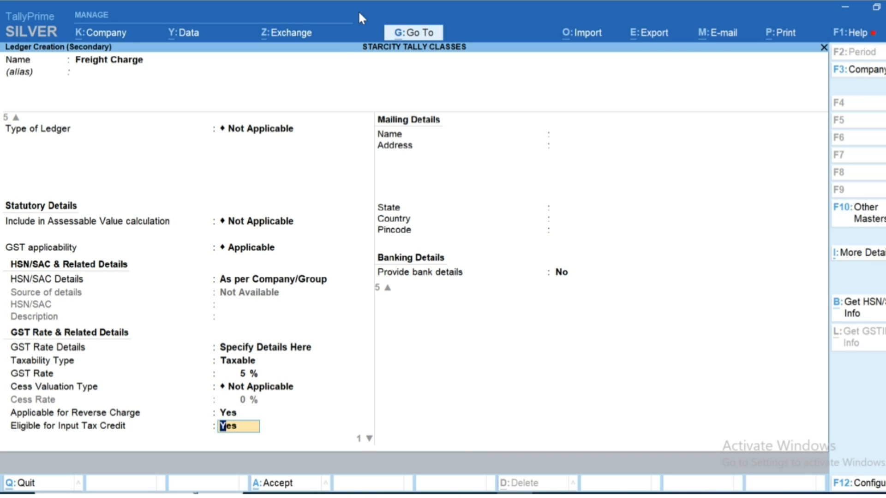
{"action": "key", "text": "Return"}
{"action": "key", "text": "Down"}
{"action": "key", "text": "Return"}
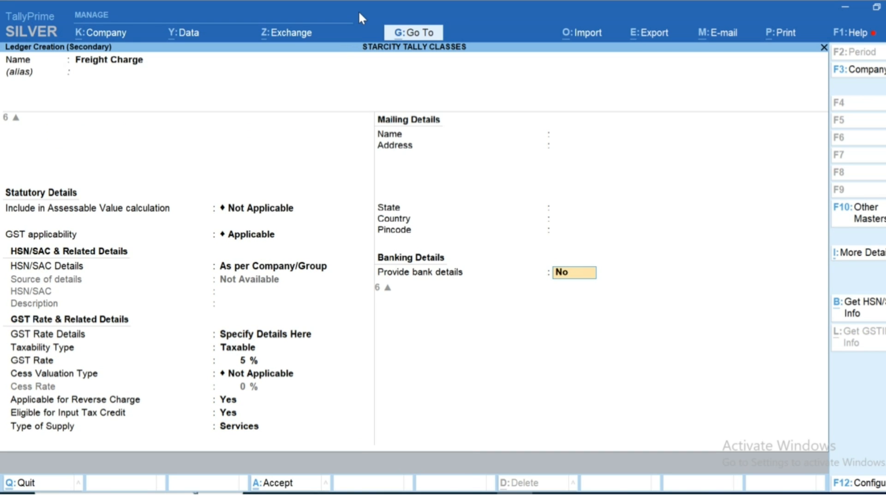
{"action": "key", "text": "Return"}
{"action": "key", "text": "Return"}
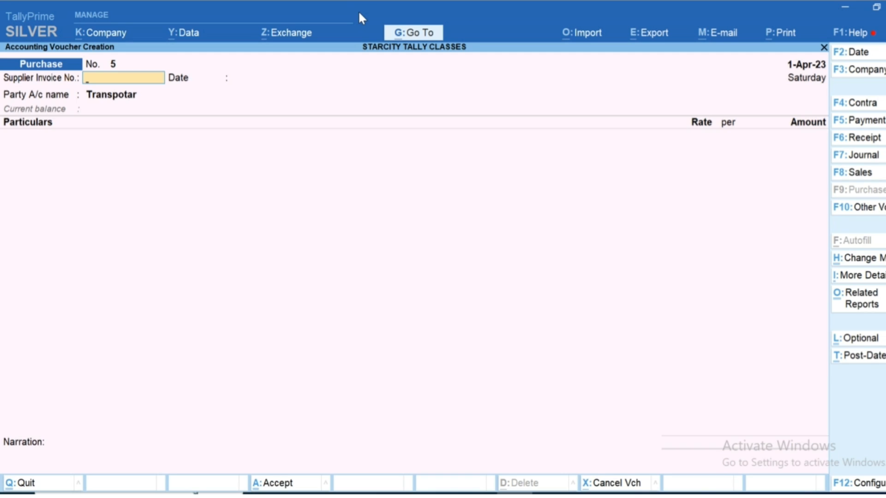
Add the Freight Charge ledger to the purchase voucher's particulars with an amount of 20000
{"action": "key", "text": "Return"}
{"action": "key", "text": "Return"}
{"action": "key", "text": "ctrl+a"}
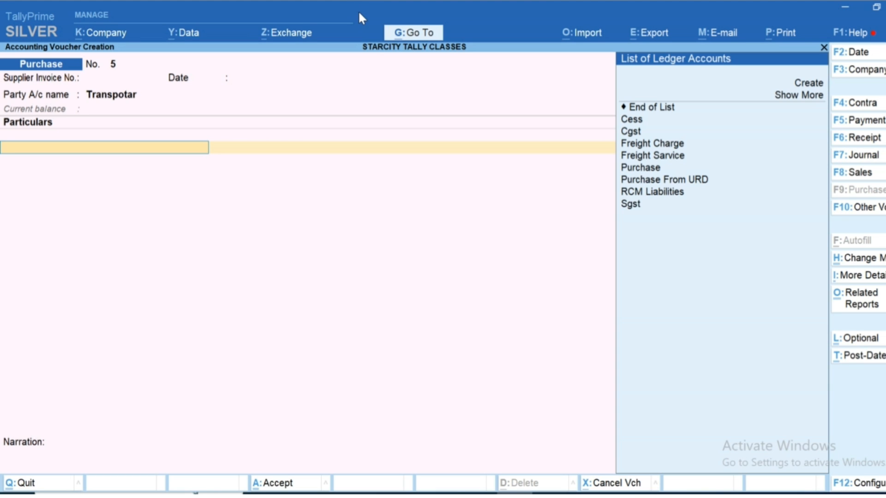
{"action": "key", "text": "Down"}
{"action": "key", "text": "Down"}
{"action": "key", "text": "Down"}
{"action": "key", "text": "Down"}
{"action": "key", "text": "Up"}
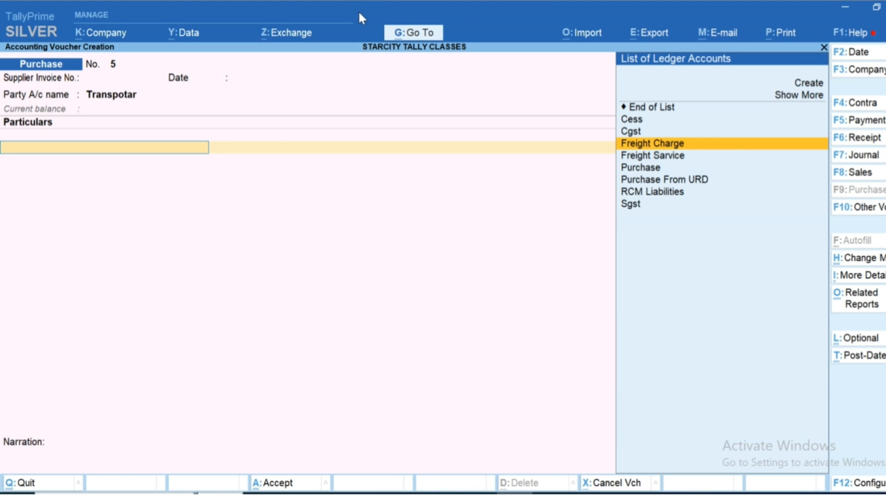
{"action": "key", "text": "Return"}
{"action": "type", "text": "20000"}
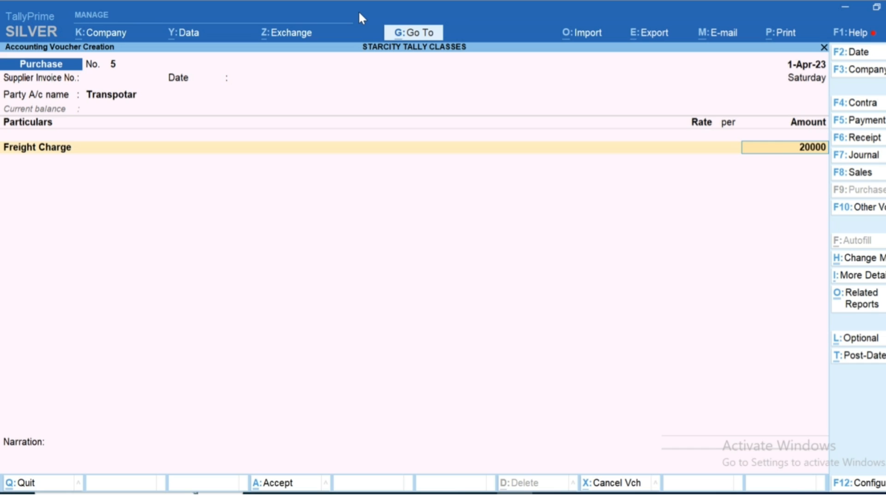
{"action": "key", "text": "Return"}
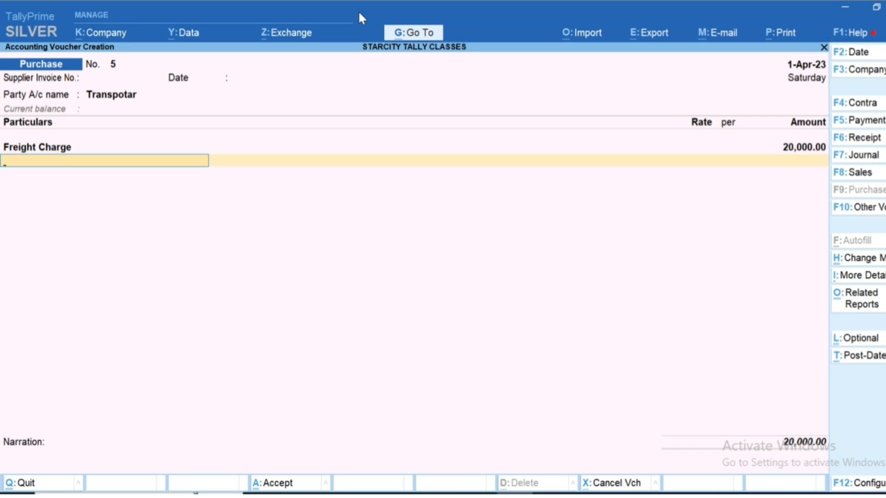
End the particulars list, leave the narration blank and save the purchase voucher
{"action": "key", "text": "BackSpace"}
{"action": "key", "text": "Return"}
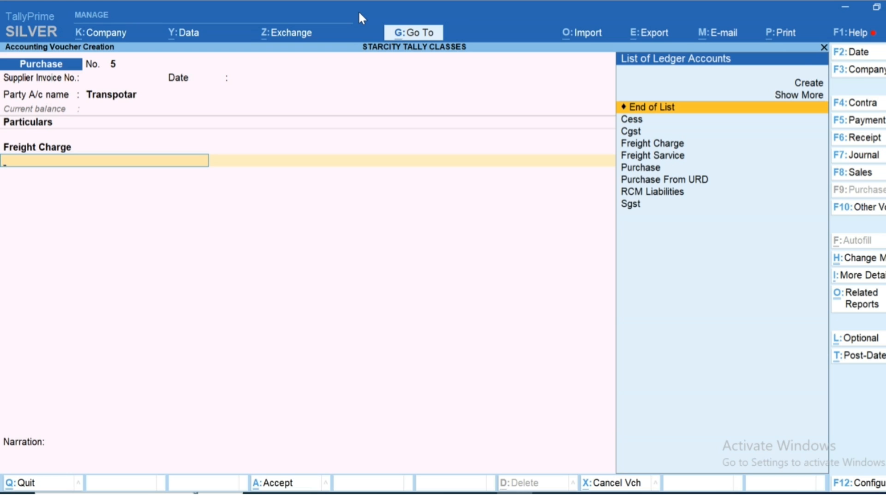
{"action": "key", "text": "Return"}
{"action": "key", "text": "Return"}
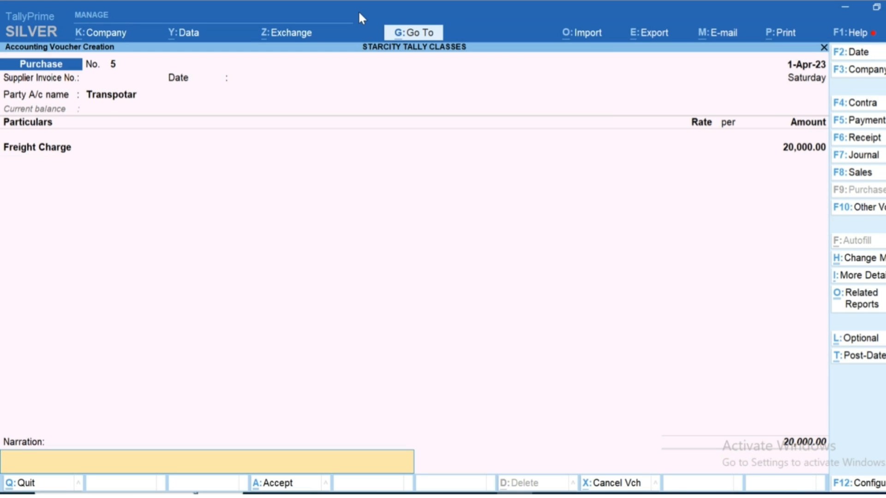
{"action": "key", "text": "Return"}
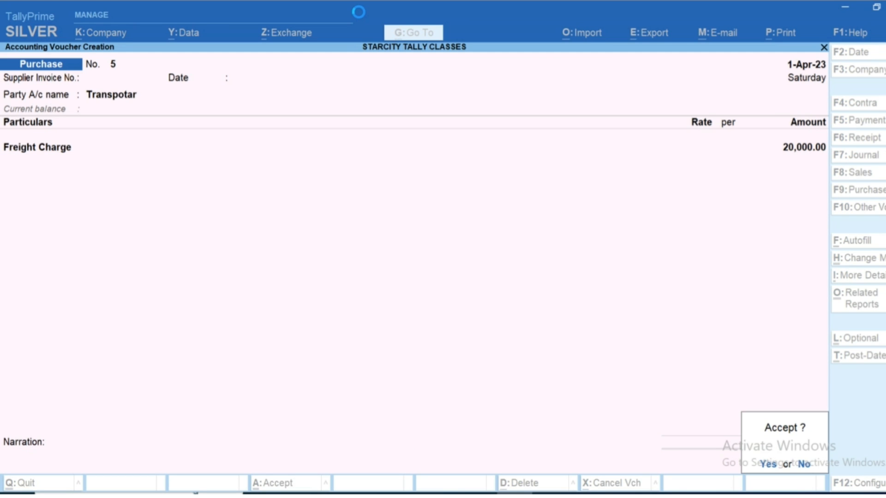
{"action": "key", "text": "Return"}
Reopen the saved purchase voucher, examine the CGST and SGST breakdown in its detailed GST tax analysis, and close it
{"action": "key", "text": "Page_Up"}
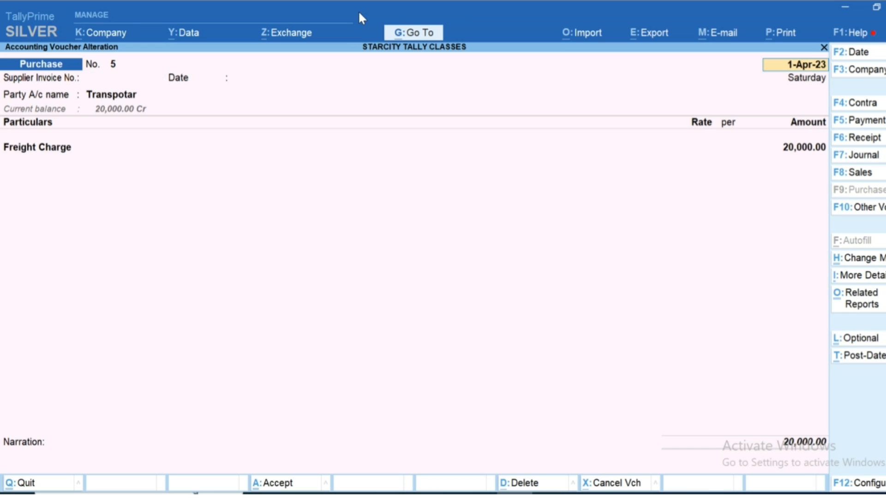
{"action": "key", "text": "alt"}
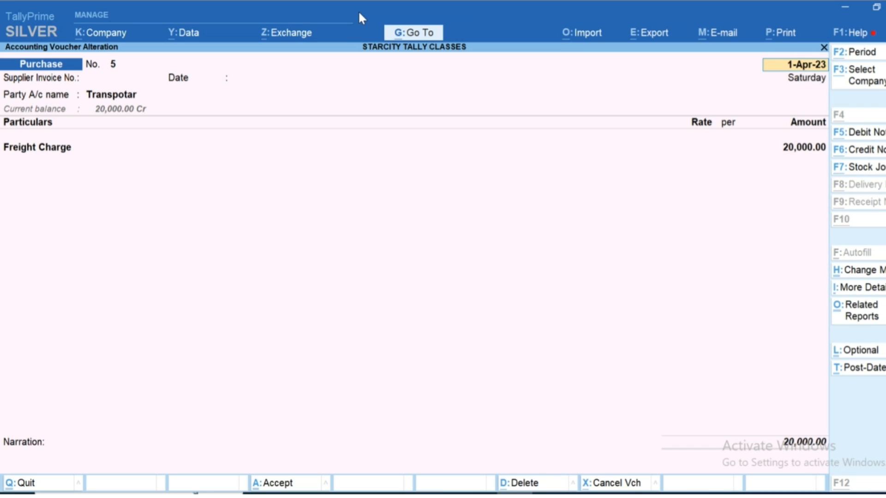
{"action": "key", "text": "ctrl+o"}
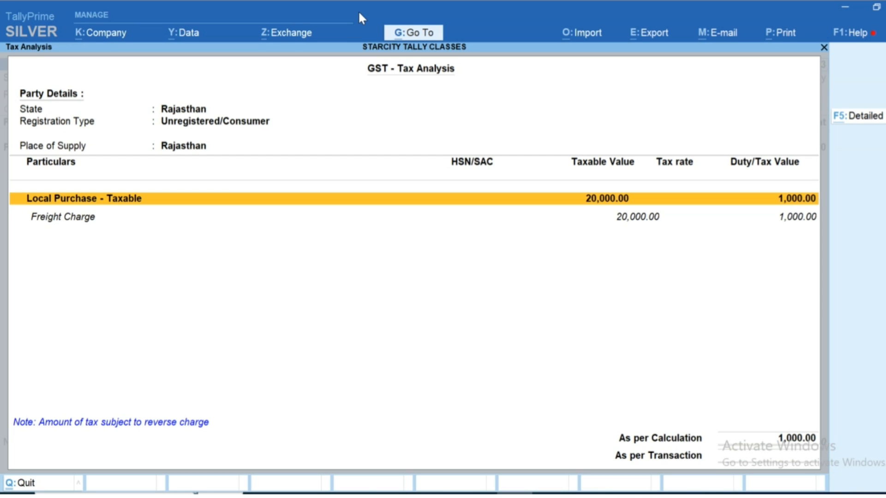
{"action": "key", "text": "alt+f5"}
{"action": "key", "text": "Down"}
{"action": "key", "text": "Down"}
{"action": "key", "text": "Down"}
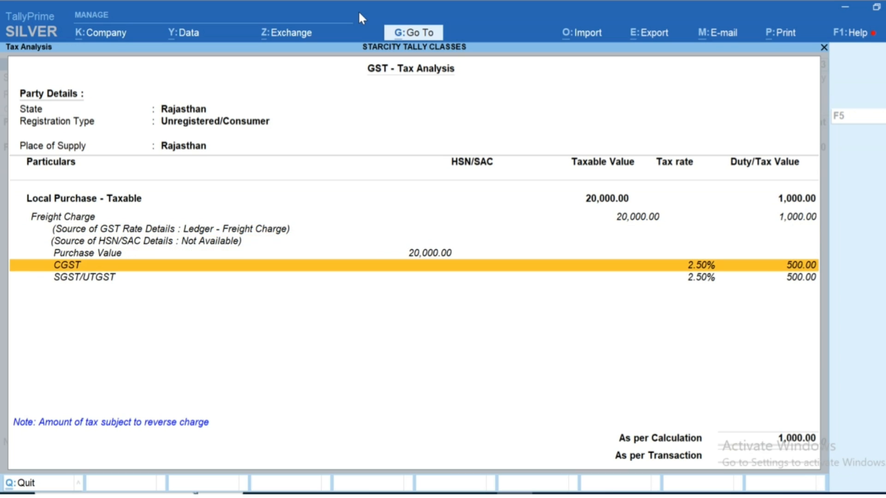
{"action": "key", "text": "Down"}
{"action": "key", "text": "Up"}
{"action": "key", "text": "Up"}
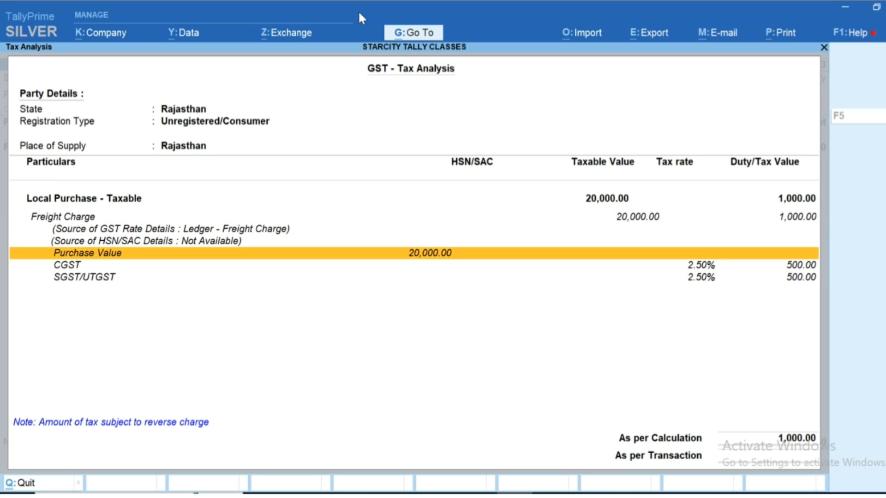
{"action": "key", "text": "Down"}
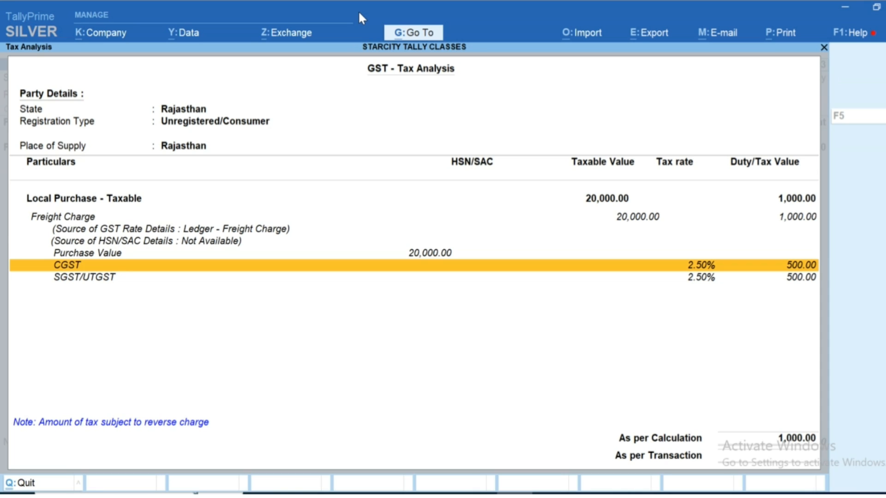
{"action": "key", "text": "Escape"}
{"action": "key", "text": "Escape"}
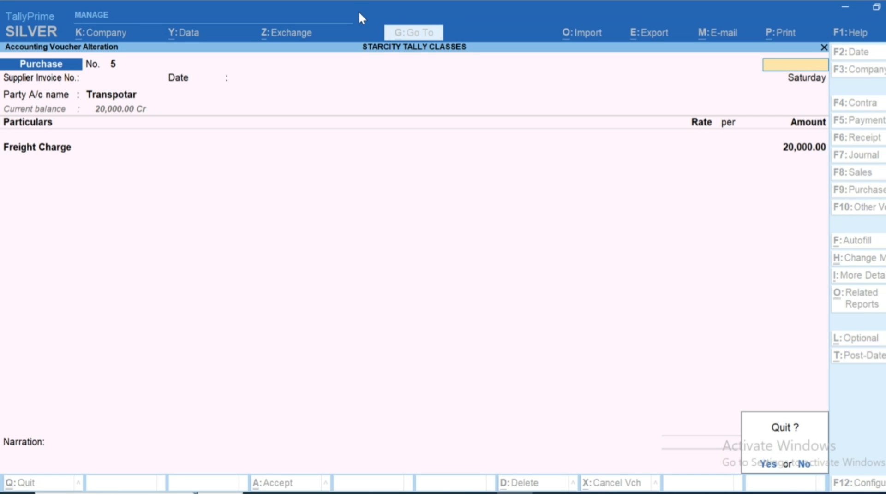
{"action": "key", "text": "y"}
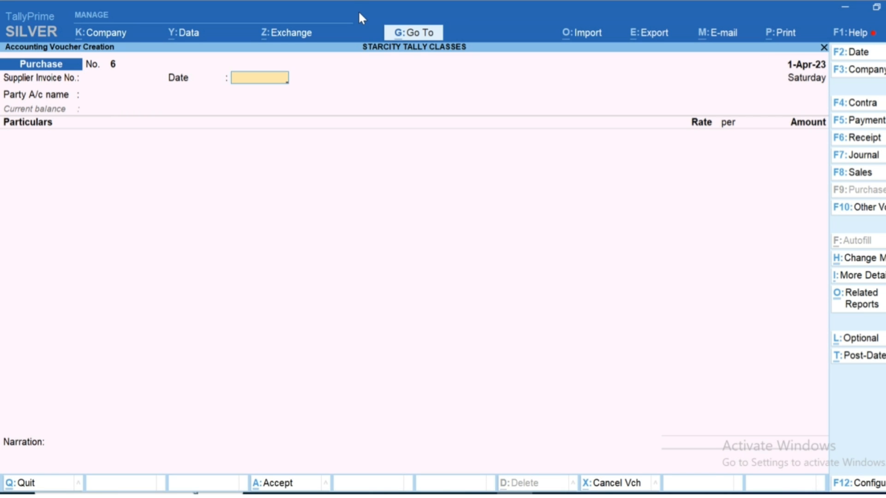
Leave voucher entry and open the GSTR-3B report from the GST reports
{"action": "key", "text": "Escape"}
{"action": "key", "text": "y"}
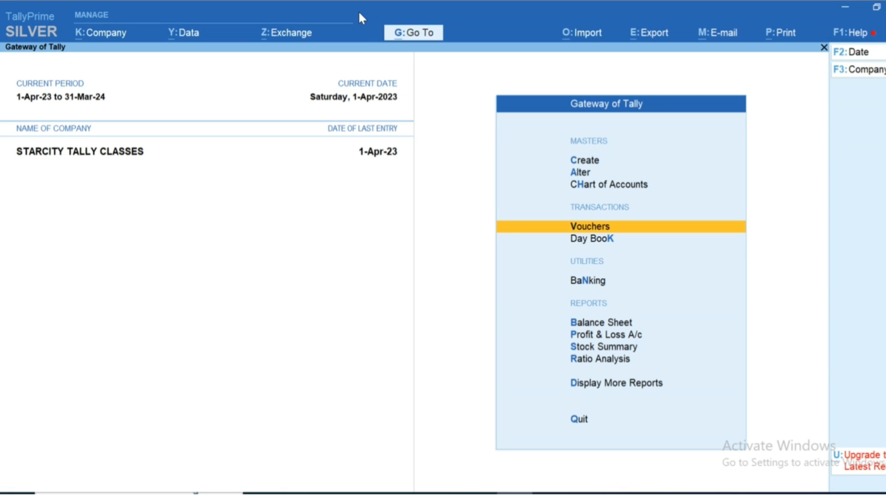
{"action": "key", "text": "d"}
{"action": "key", "text": "o"}
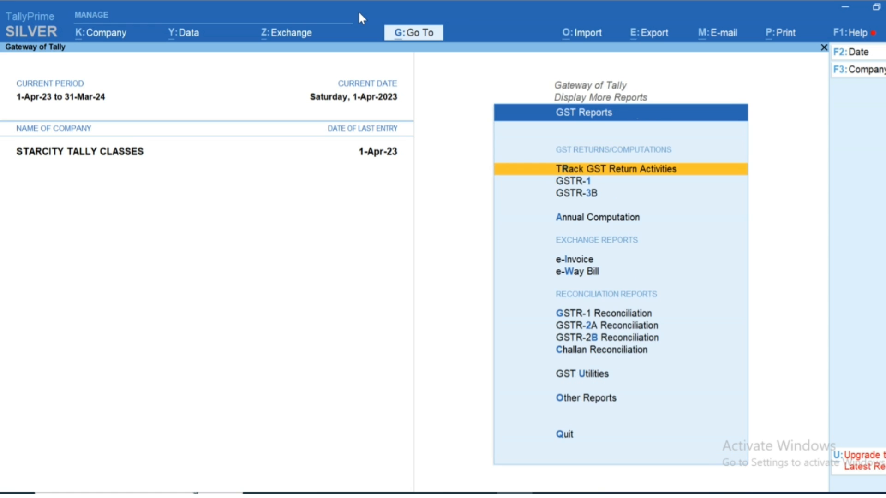
{"action": "key", "text": "3"}
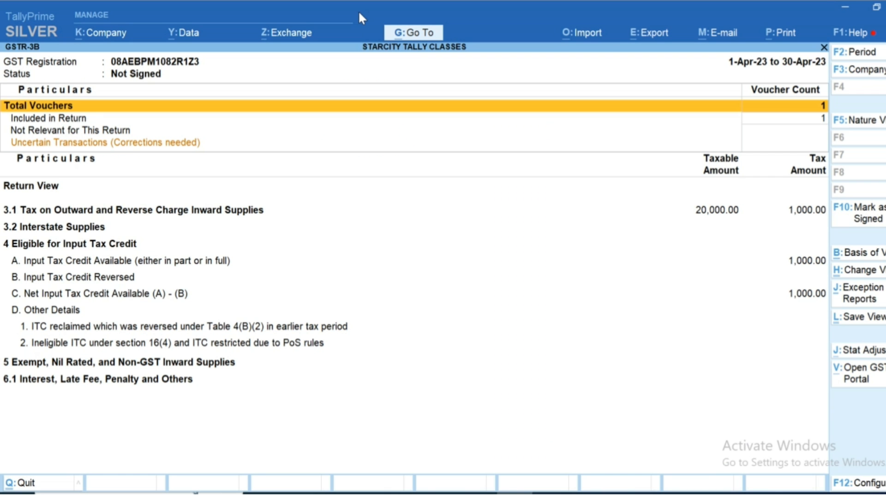
Expand section 3.1 of the GSTR-3B report and examine its 3.1d line for inward supplies under reverse charge
{"action": "key", "text": "Down"}
{"action": "key", "text": "Down"}
{"action": "key", "text": "Down"}
{"action": "key", "text": "Down"}
{"action": "key", "text": "Down"}
{"action": "key", "text": "Down"}
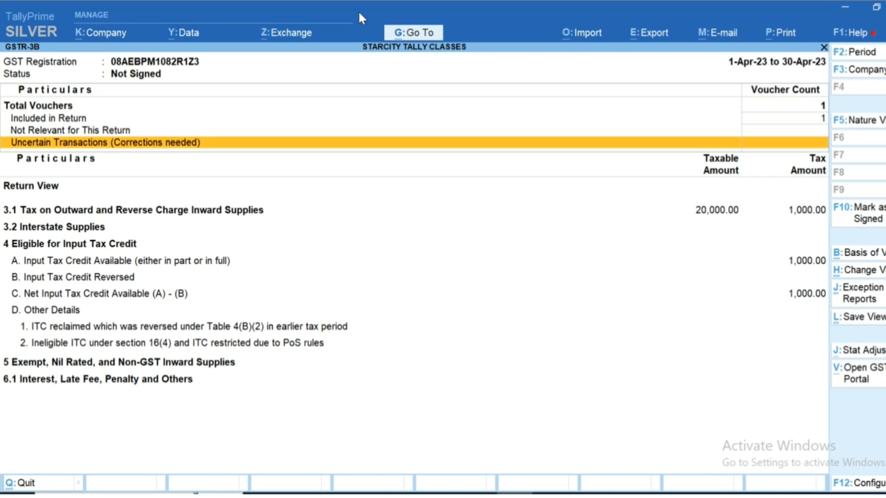
{"action": "key", "text": "Up"}
{"action": "key", "text": "Up"}
{"action": "key", "text": "shift+Return"}
{"action": "key", "text": "Down"}
{"action": "key", "text": "Down"}
{"action": "key", "text": "Down"}
{"action": "key", "text": "Down"}
{"action": "key", "text": "Down"}
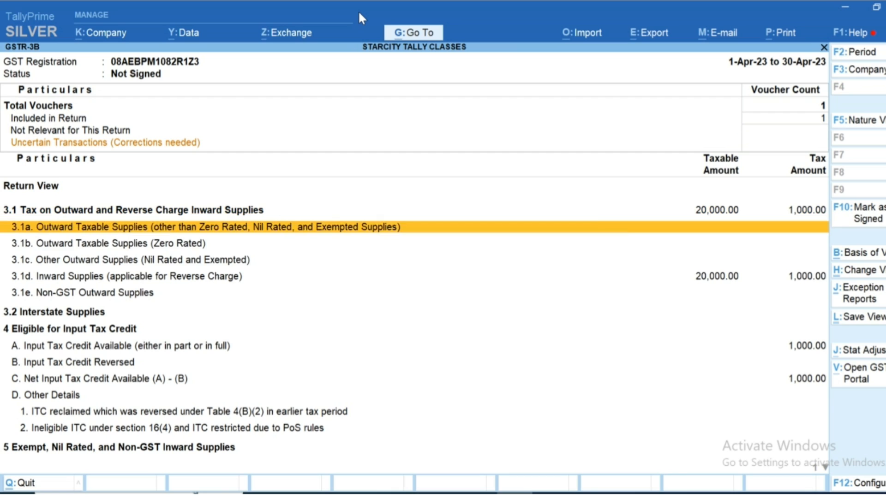
{"action": "key", "text": "Up"}
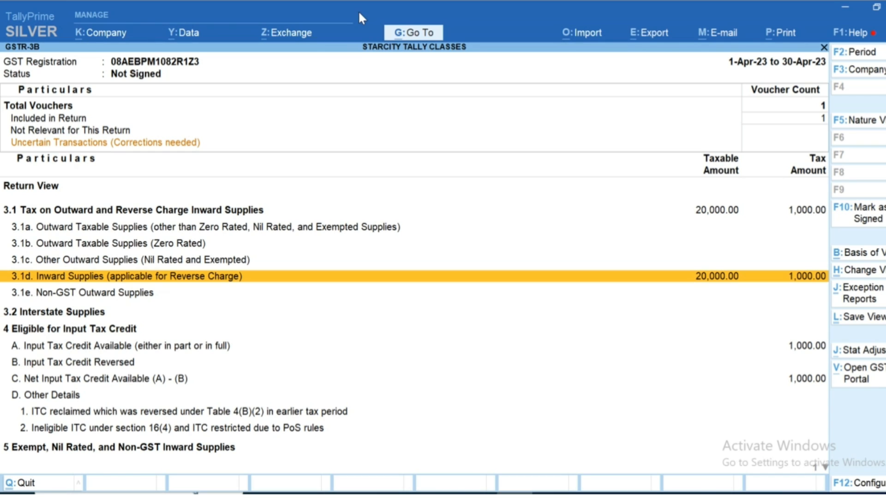
Examine the input tax credit lines in section 4 of GSTR-3B against the outward and reverse-charge supplies in section 3.1
{"action": "key", "text": "Down"}
{"action": "key", "text": "Down"}
{"action": "key", "text": "Down"}
{"action": "key", "text": "Down"}
{"action": "key", "text": "Down"}
{"action": "key", "text": "Up"}
{"action": "key", "text": "Up"}
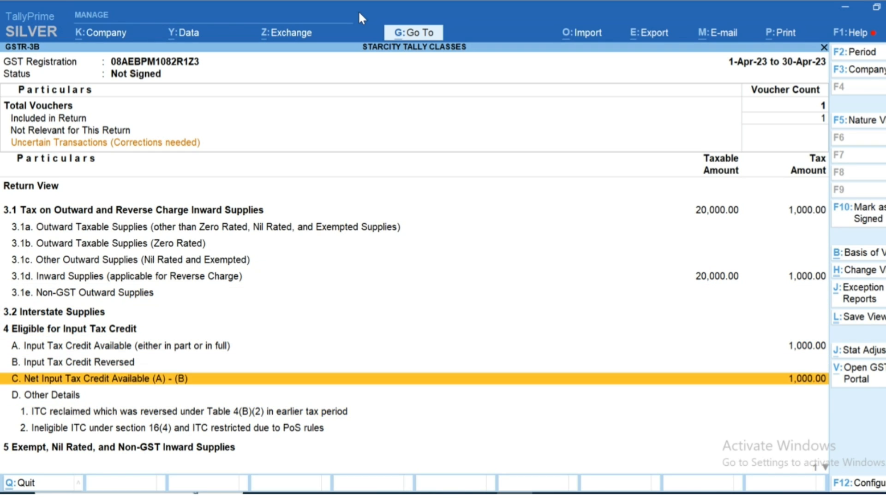
{"action": "key", "text": "Down"}
{"action": "key", "text": "Up"}
{"action": "key", "text": "Up"}
{"action": "key", "text": "Up"}
{"action": "key", "text": "Up"}
{"action": "key", "text": "Up"}
{"action": "key", "text": "Up"}
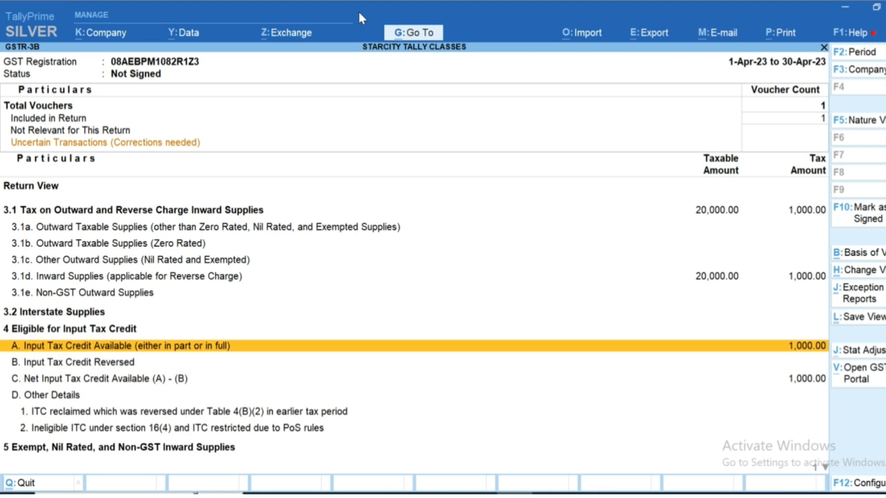
{"action": "key", "text": "Down"}
{"action": "key", "text": "Down"}
{"action": "key", "text": "Down"}
{"action": "key", "text": "Down"}
{"action": "key", "text": "Return"}
{"action": "key", "text": "Escape"}
{"action": "key", "text": "Down"}
{"action": "key", "text": "Down"}
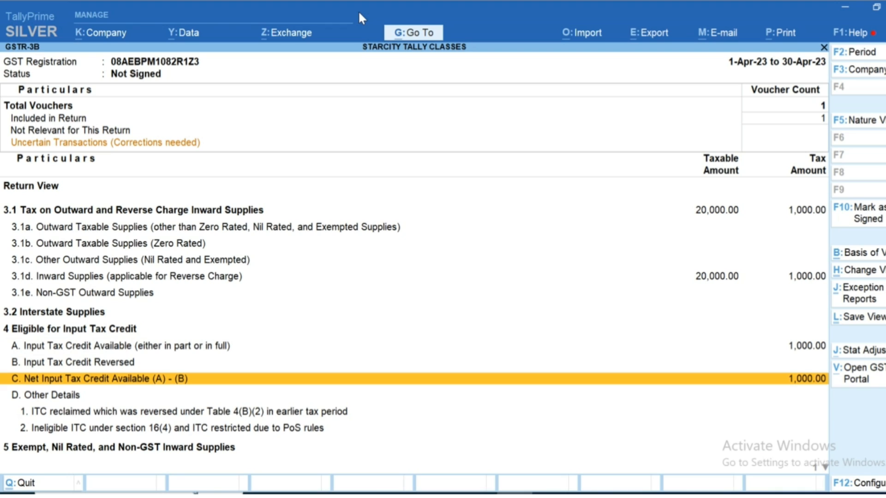
{"action": "key", "text": "Up"}
{"action": "key", "text": "Up"}
{"action": "key", "text": "Up"}
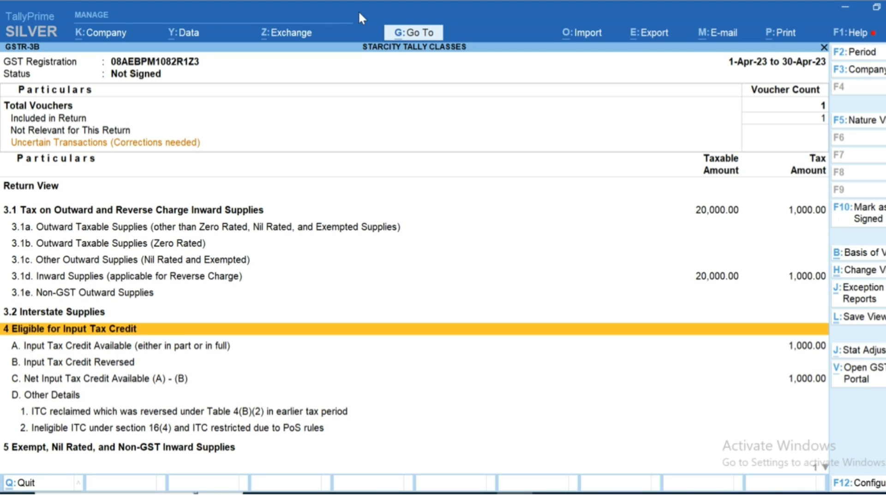
{"action": "key", "text": "Up"}
{"action": "key", "text": "Up"}
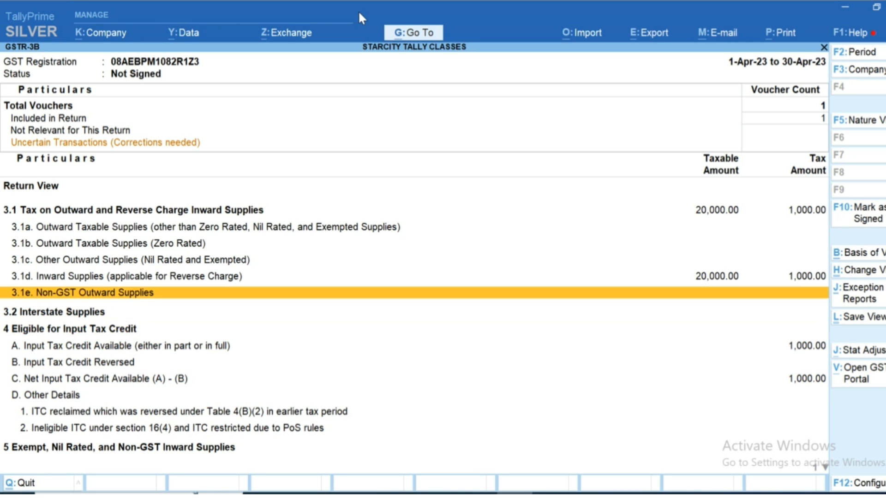
{"action": "key", "text": "Down"}
{"action": "key", "text": "Down"}
{"action": "key", "text": "Down"}
{"action": "key", "text": "Down"}
{"action": "key", "text": "Down"}
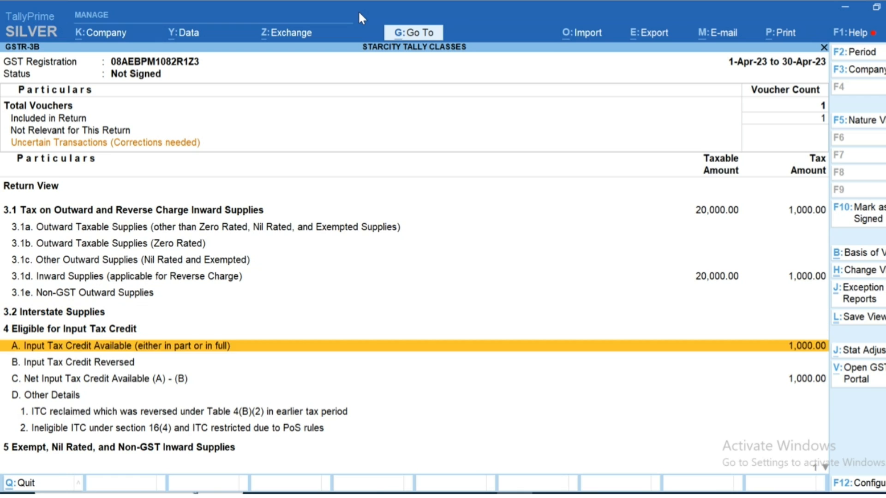
Leave the GSTR-3B report and start a new purchase voucher, leaving the supplier invoice number and date blank
{"action": "key", "text": "Escape"}
{"action": "key", "text": "Escape"}
{"action": "key", "text": "Escape"}
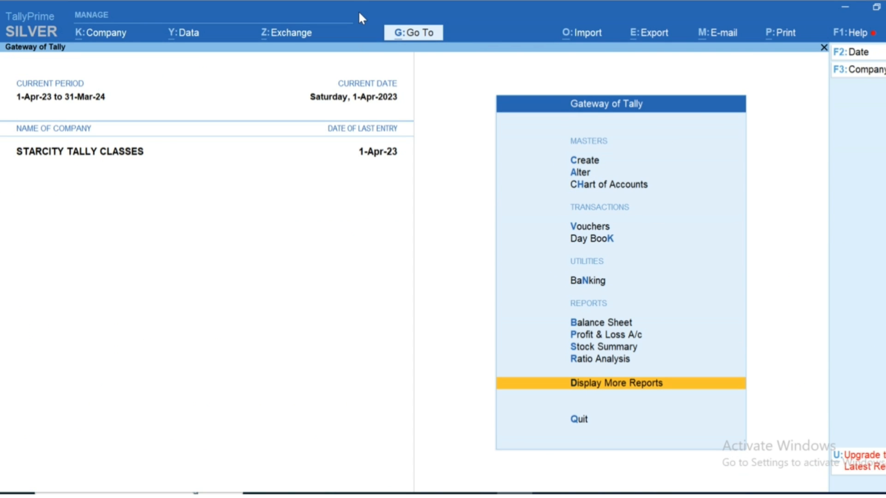
{"action": "key", "text": "v"}
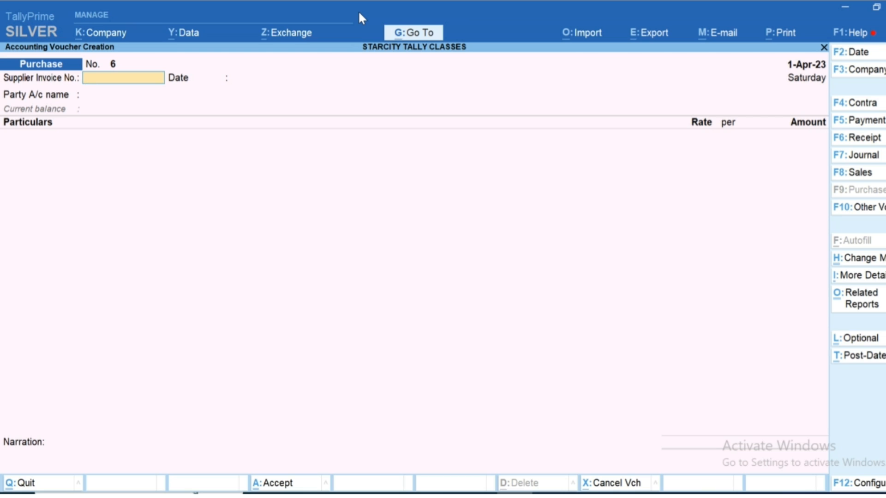
{"action": "key", "text": "Return"}
{"action": "key", "text": "Return"}
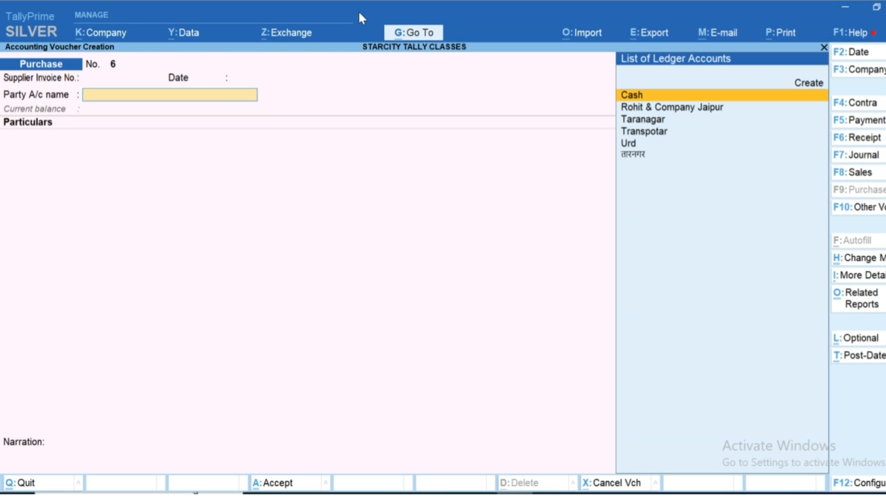
{"action": "key", "text": "alt+c"}
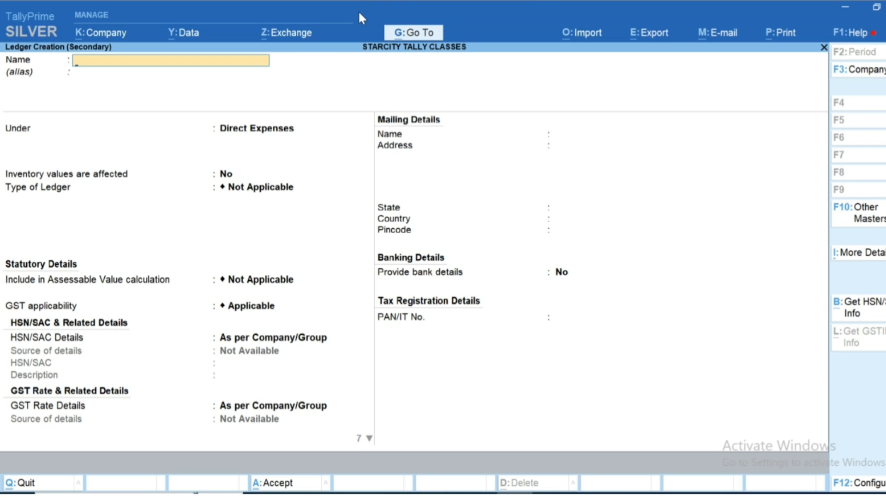
{"action": "type", "text": "URD"}
{"action": "key", "text": "Return"}
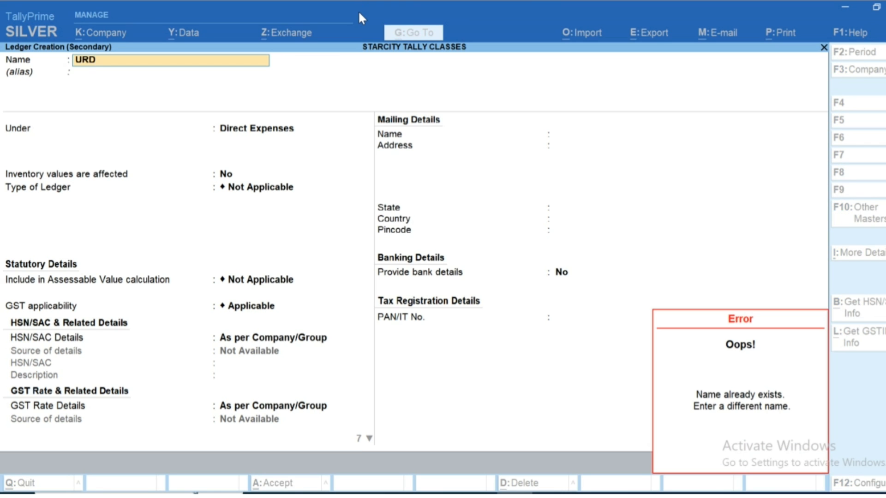
{"action": "key", "text": "Escape"}
{"action": "key", "text": "Escape"}
{"action": "key", "text": "Escape"}
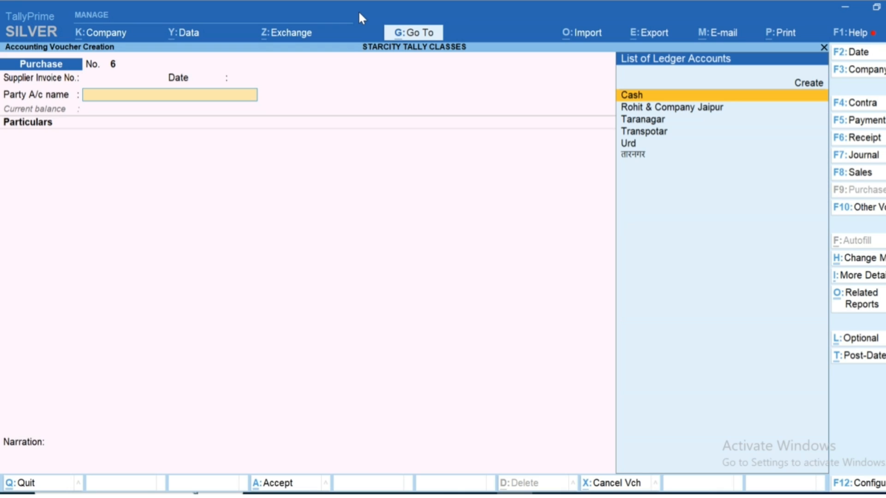
Select Urd as the party account of the purchase voucher
{"action": "type", "text": "I"}
{"action": "key", "text": "BackSpace"}
{"action": "type", "text": "Urd"}
{"action": "key", "text": "Return"}
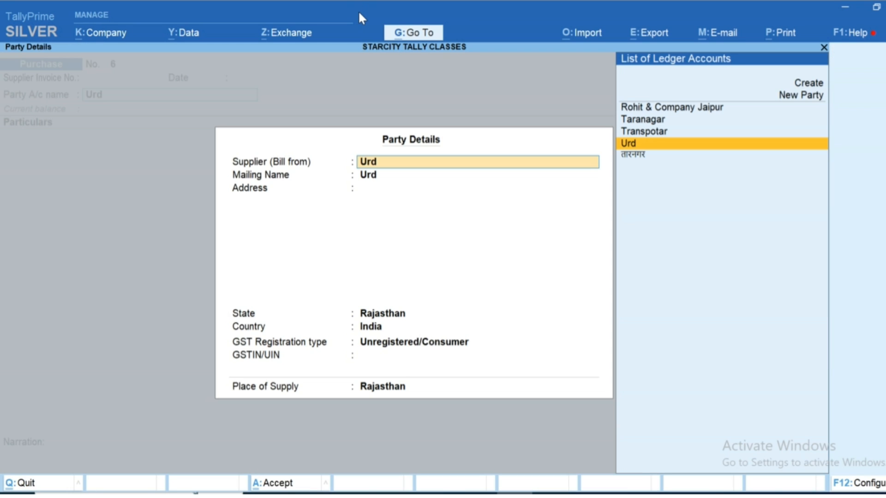
Open the Urd ledger for alteration from the voucher, review its group, mailing and tax registration details, and accept it
{"action": "key", "text": "Escape"}
{"action": "key", "text": "ctrl+Return"}
{"action": "key", "text": "Return"}
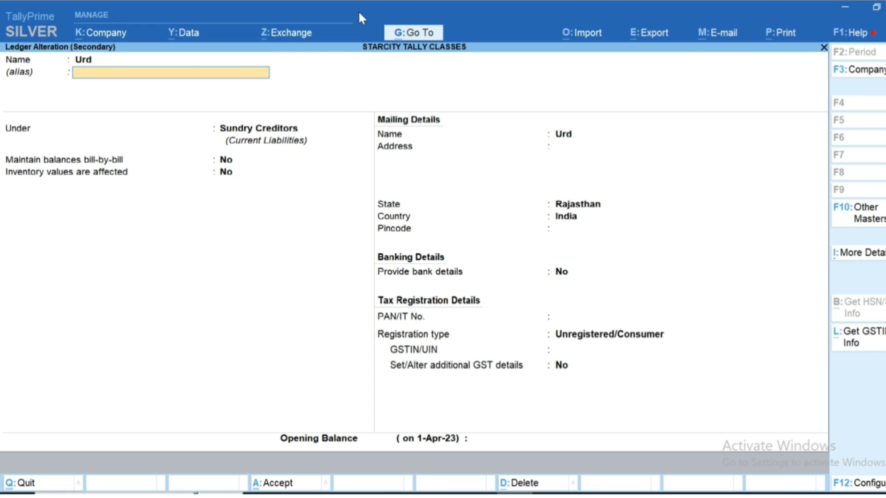
{"action": "key", "text": "Return"}
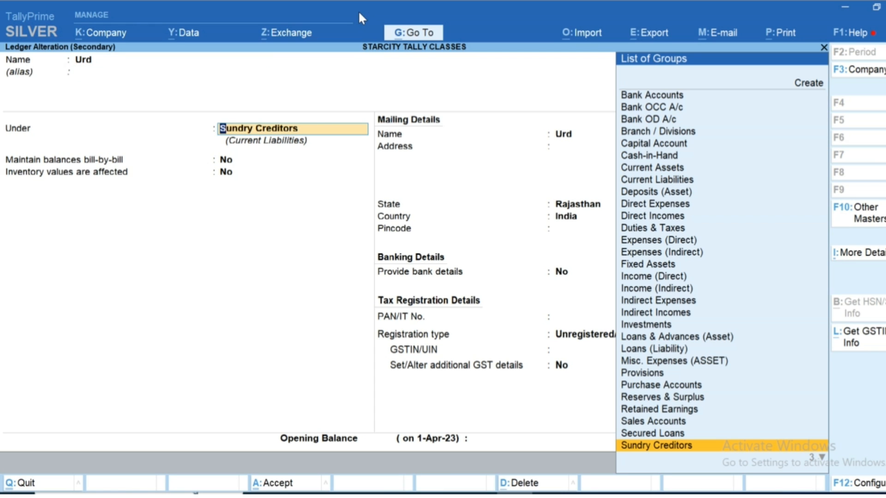
{"action": "key", "text": "Return"}
{"action": "key", "text": "Return"}
{"action": "key", "text": "Return"}
{"action": "key", "text": "Return"}
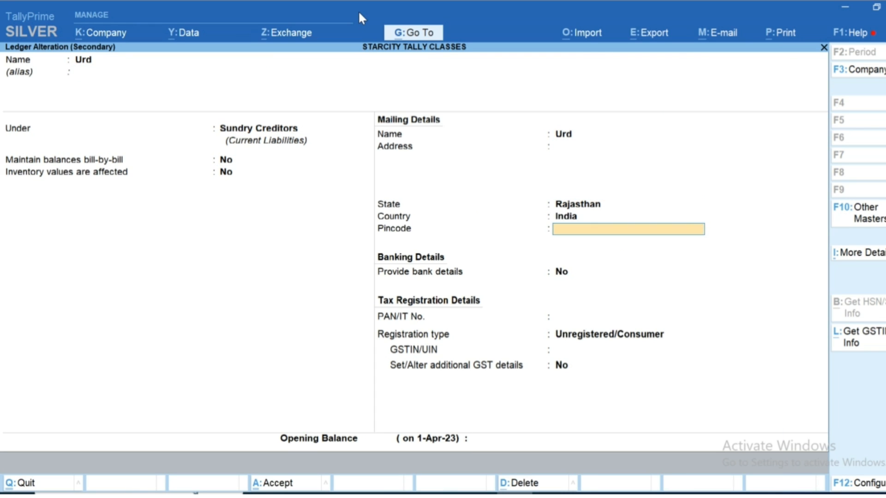
{"action": "key", "text": "Return"}
{"action": "key", "text": "Return"}
{"action": "key", "text": "Return"}
{"action": "key", "text": "Up"}
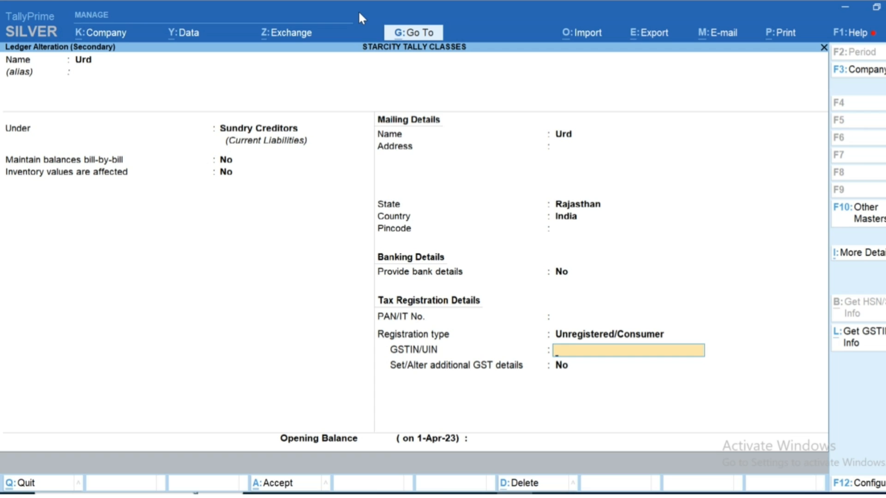
{"action": "key", "text": "Return"}
{"action": "key", "text": "Return"}
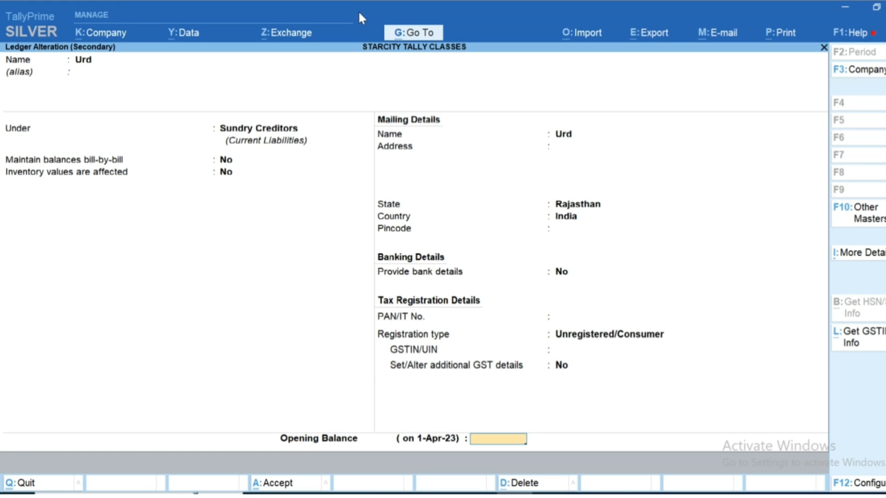
{"action": "key", "text": "Return"}
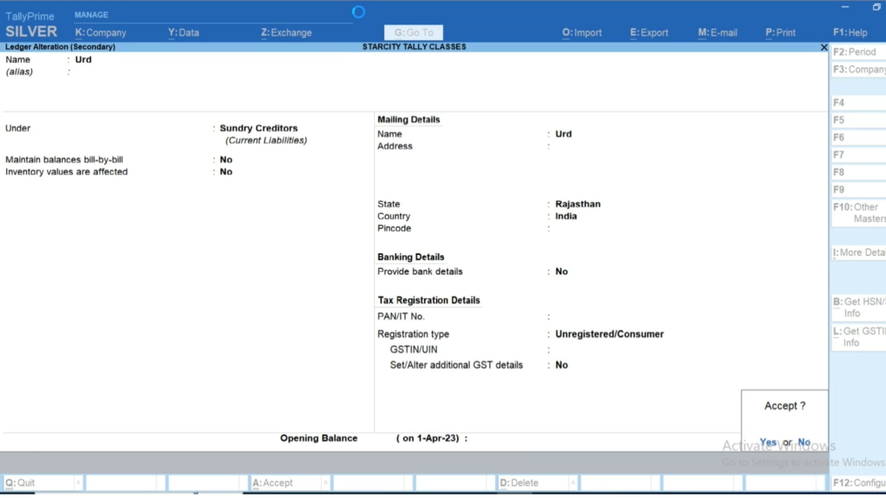
{"action": "key", "text": "Return"}
Confirm Urd as the voucher's party and accept its party details
{"action": "key", "text": "Return"}
{"action": "key", "text": "Return"}
{"action": "key", "text": "ctrl+a"}
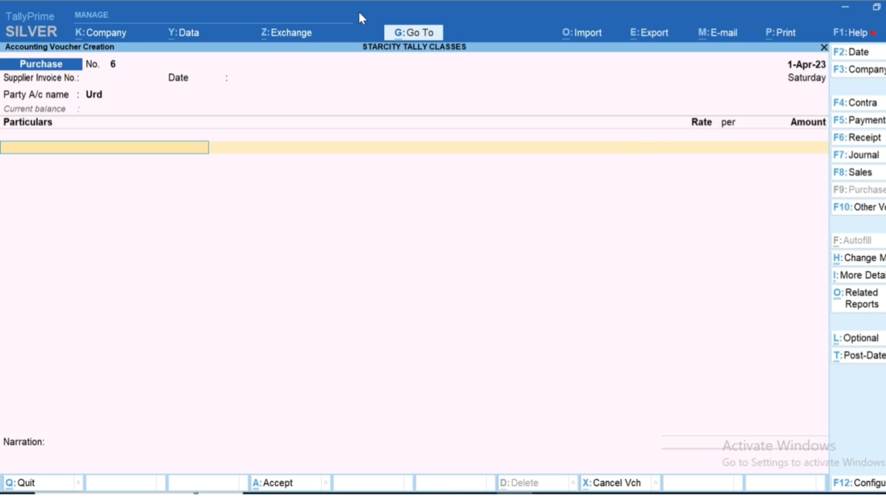
Change the purchase voucher to item invoice mode, keep Urd as the party and continue to the item list
{"action": "key", "text": "Down"}
{"action": "key", "text": "Down"}
{"action": "key", "text": "Down"}
{"action": "key", "text": "Down"}
{"action": "key", "text": "Down"}
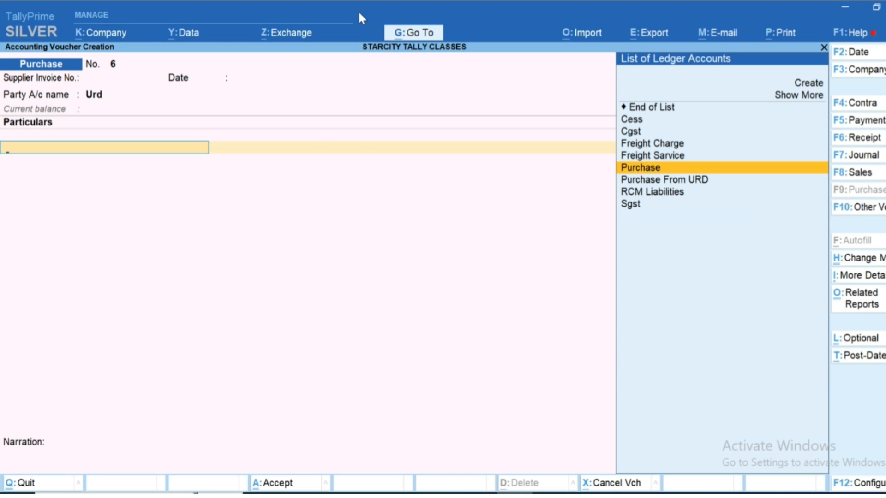
{"action": "key", "text": "ctrl+h"}
{"action": "key", "text": "Up"}
{"action": "key", "text": "Return"}
{"action": "key", "text": "Return"}
{"action": "key", "text": "Return"}
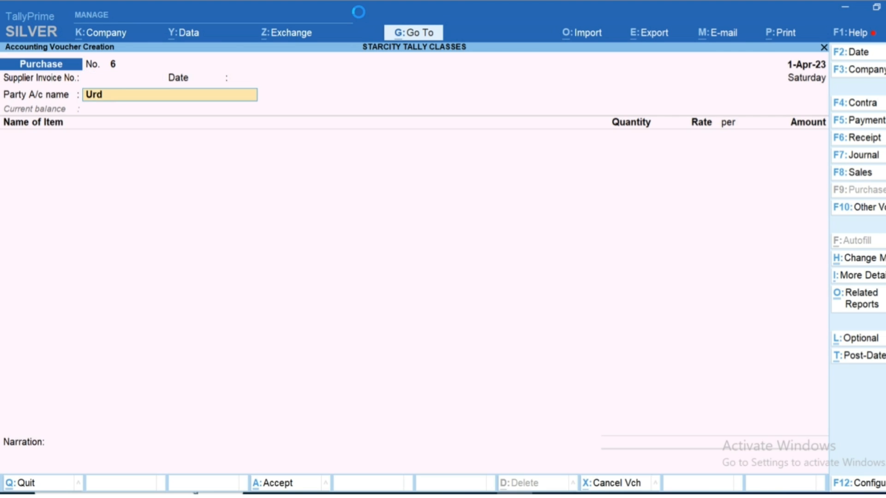
{"action": "key", "text": "Return"}
Create a stock item named Meterial from the voucher, under Primary with category Not Applicable and units nos
{"action": "key", "text": "c"}
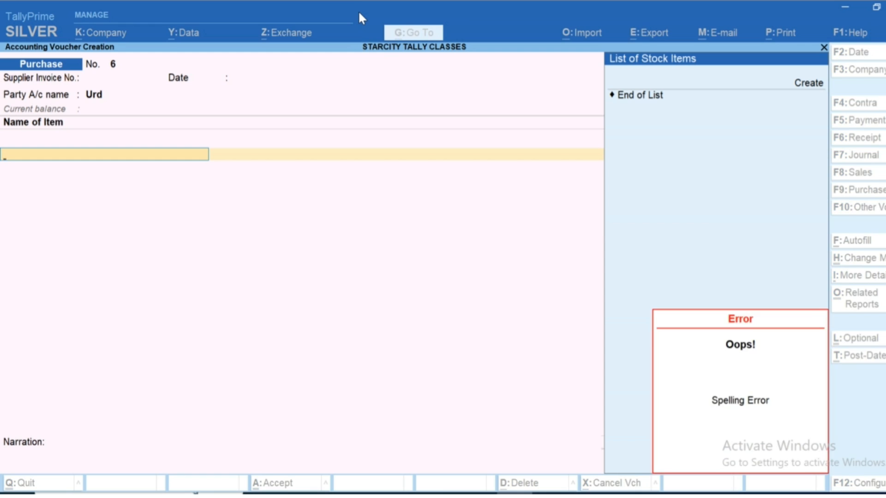
{"action": "key", "text": "alt+c"}
{"action": "type", "text": "Meterial"}
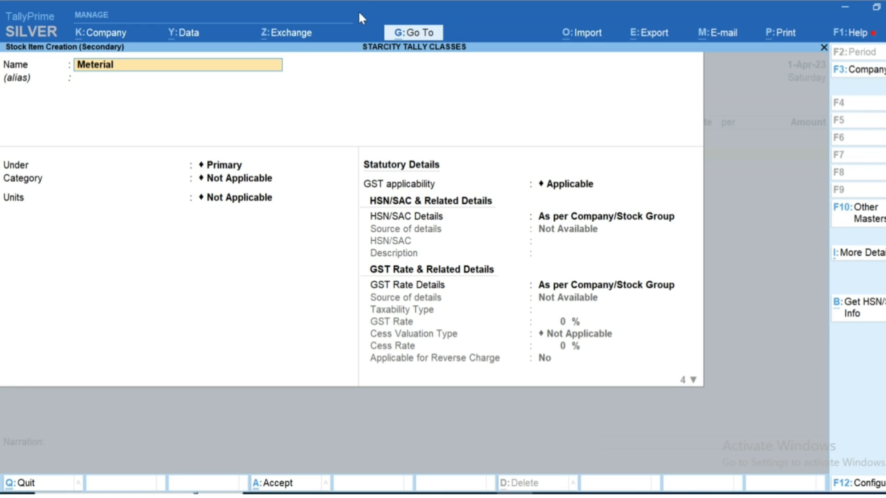
{"action": "key", "text": "Return"}
{"action": "key", "text": "Return"}
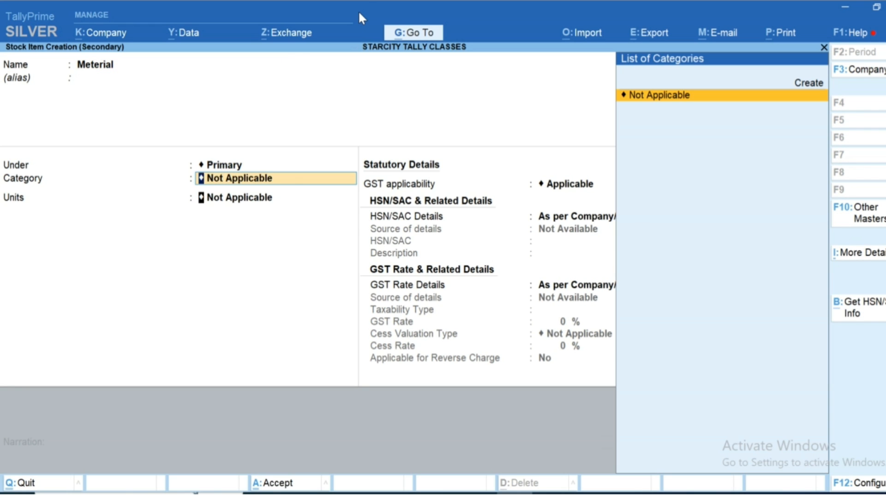
{"action": "key", "text": "Return"}
{"action": "key", "text": "Down"}
{"action": "key", "text": "Return"}
Keep GST applicable for the item, specify its HSN/SAC details directly as 2532 and leave the description blank
{"action": "key", "text": "Return"}
{"action": "key", "text": "Return"}
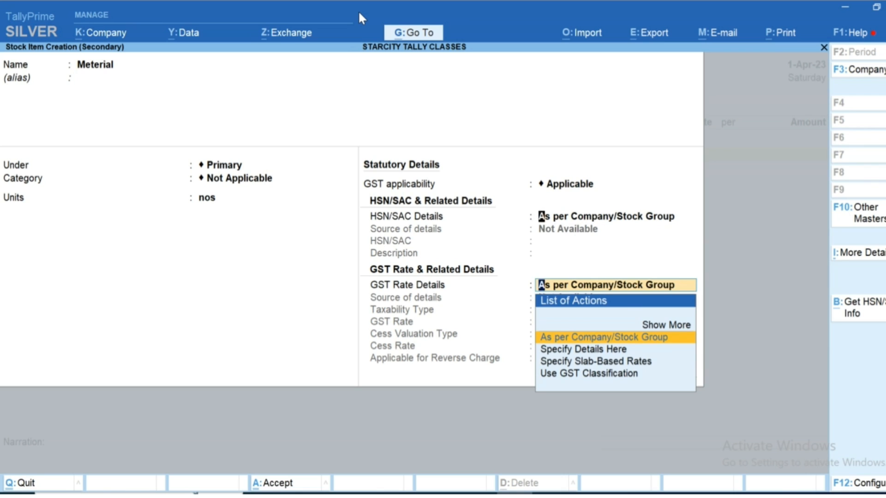
{"action": "key", "text": "BackSpace"}
{"action": "key", "text": "Down"}
{"action": "key", "text": "Return"}
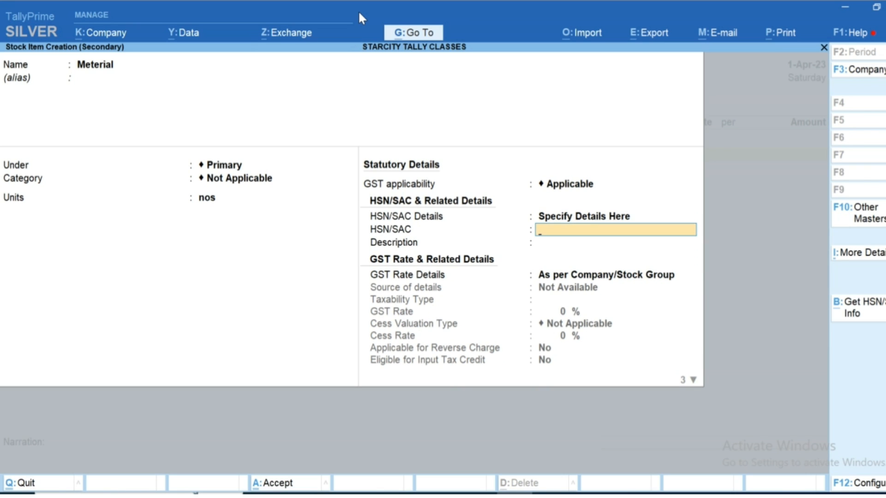
{"action": "type", "text": "2532"}
{"action": "key", "text": "Return"}
{"action": "key", "text": "Return"}
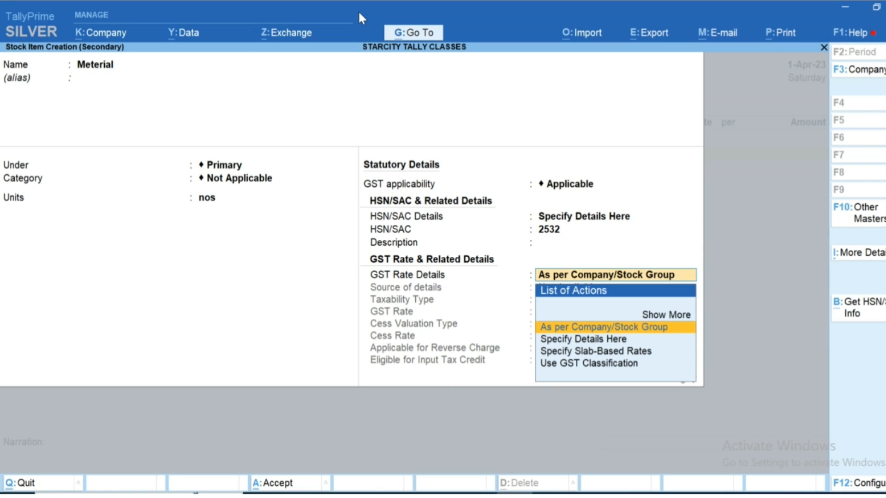
Specify the item's GST rate details directly as Taxable at 18%, leaving cess valuation Not Applicable
{"action": "key", "text": "Down"}
{"action": "key", "text": "Return"}
{"action": "key", "text": "Return"}
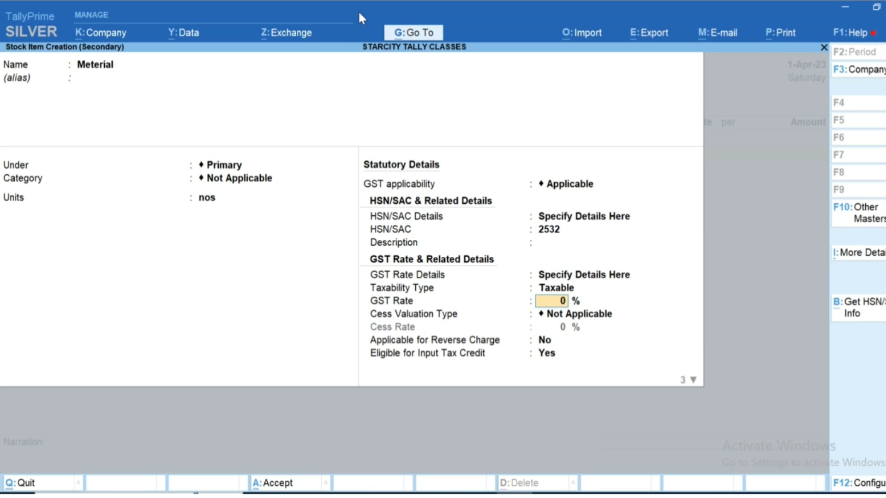
{"action": "type", "text": "18"}
{"action": "key", "text": "Return"}
{"action": "key", "text": "Return"}
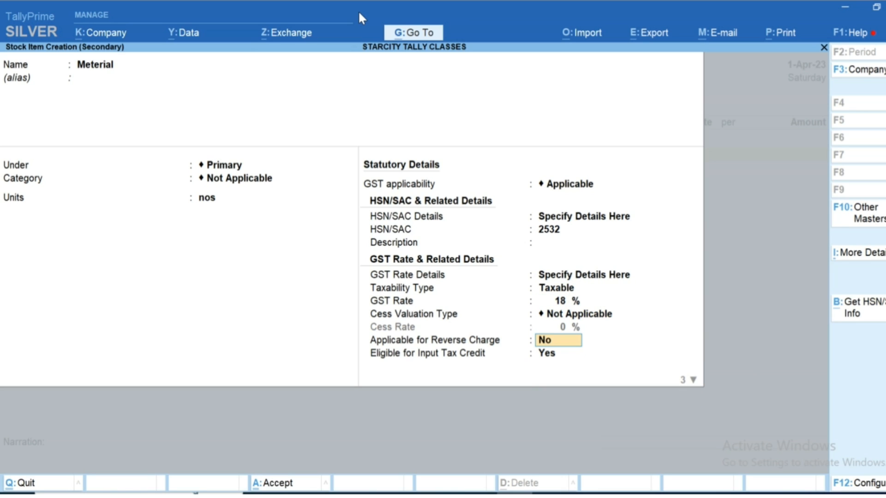
Make the item applicable for reverse charge, keeping it eligible for input tax credit with Goods as the supply type
{"action": "type", "text": "y"}
{"action": "key", "text": "Return"}
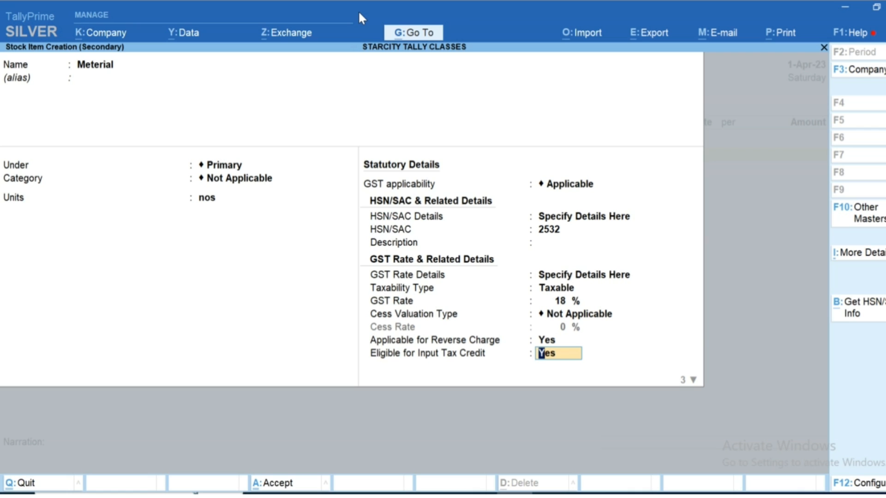
{"action": "key", "text": "Return"}
{"action": "key", "text": "Return"}
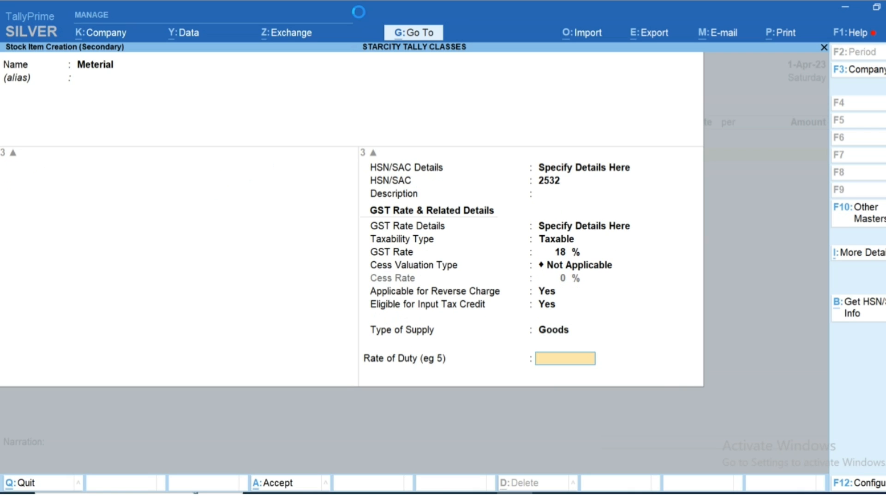
Save the Meterial stock item without a duty rate and enter 100 nos of it at a rate of 100.00 per nos
{"action": "key", "text": "Return"}
{"action": "key", "text": "Return"}
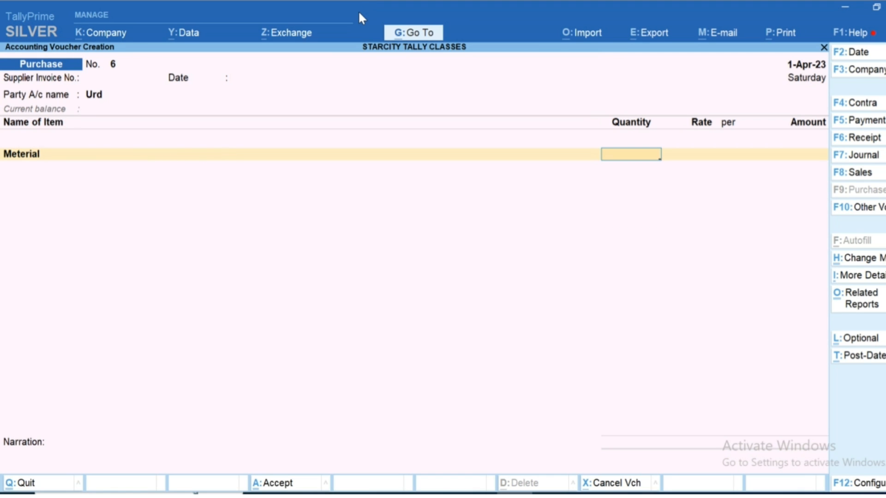
{"action": "type", "text": "100"}
{"action": "key", "text": "Return"}
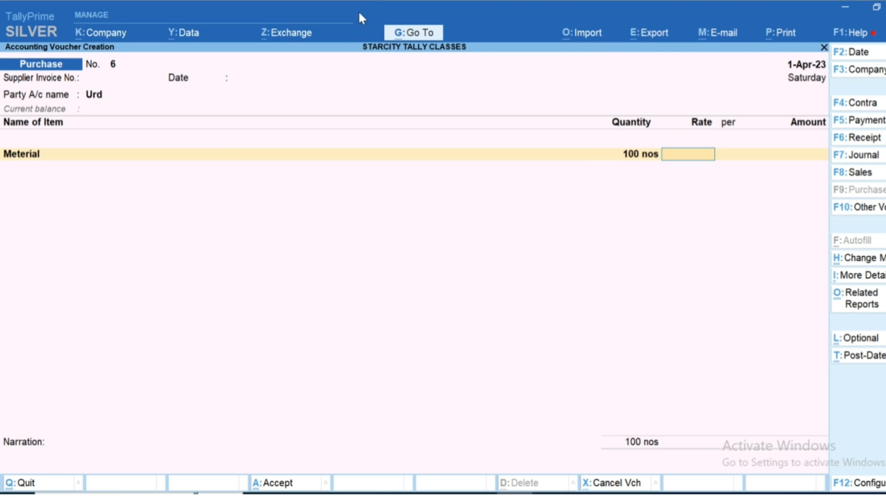
{"action": "type", "text": "100"}
{"action": "key", "text": "Return"}
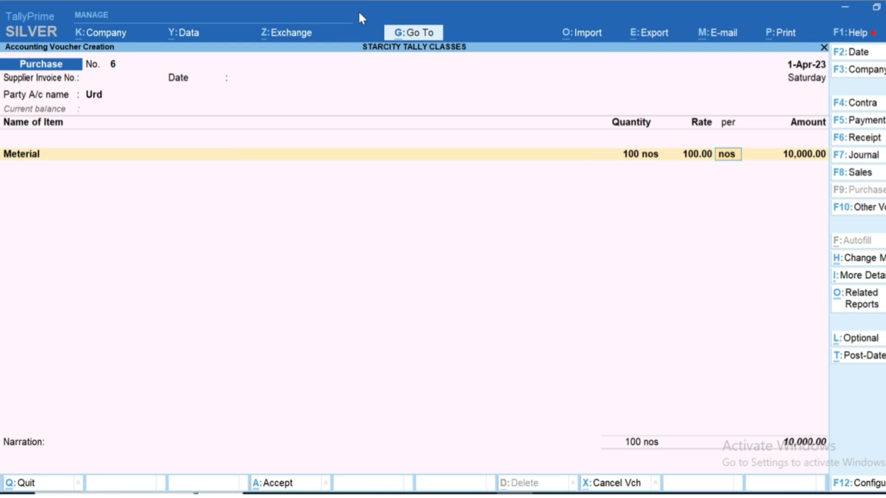
{"action": "key", "text": "Return"}
{"action": "key", "text": "Return"}
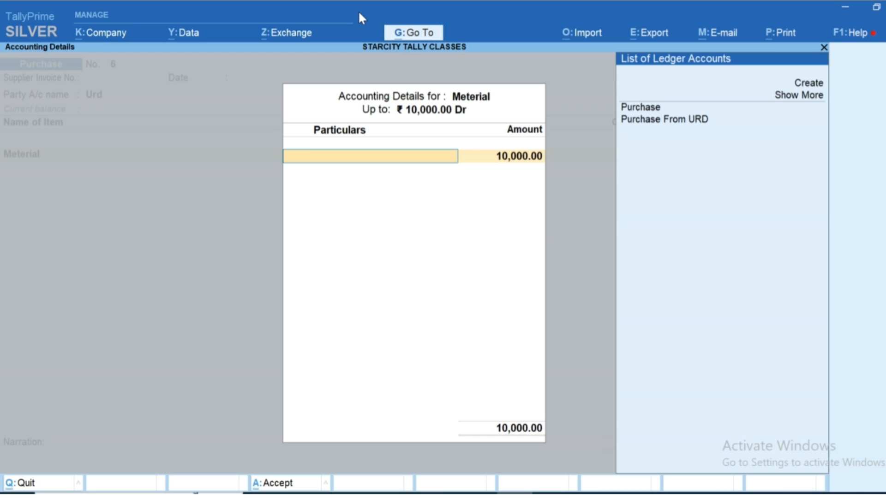
Open the Purchase From URD ledger for alteration from Meterial's accounting allocation and review its group, inventory and GST applicability settings
{"action": "key", "text": "Down"}
{"action": "key", "text": "Down"}
{"action": "key", "text": "Down"}
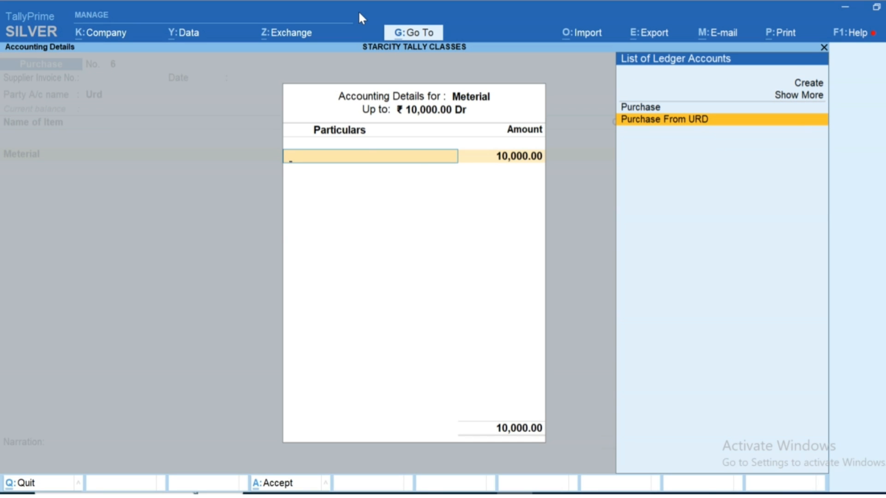
{"action": "key", "text": "ctrl+Return"}
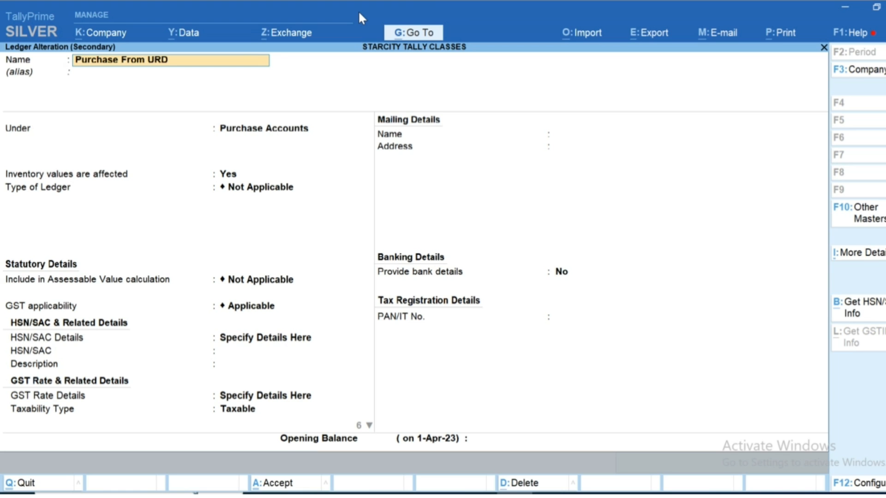
{"action": "key", "text": "Return"}
{"action": "key", "text": "Return"}
{"action": "key", "text": "Return"}
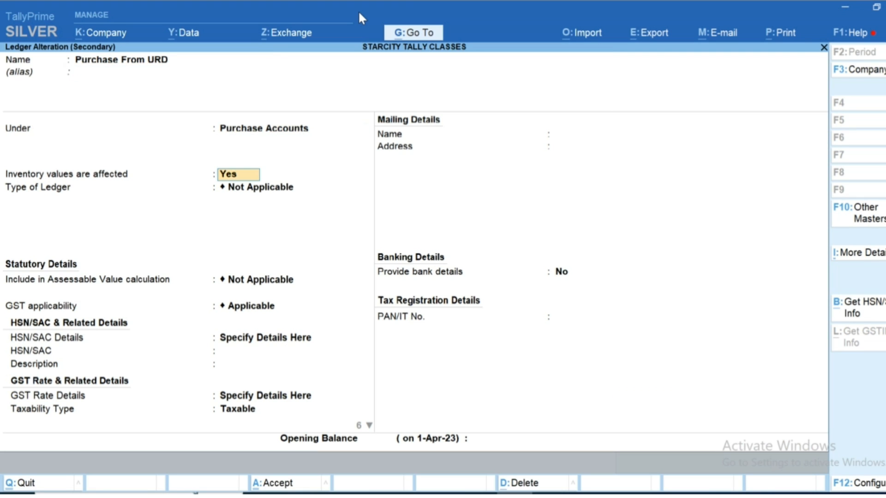
{"action": "key", "text": "Return"}
{"action": "key", "text": "Return"}
{"action": "key", "text": "Return"}
{"action": "key", "text": "Return"}
{"action": "key", "text": "Return"}
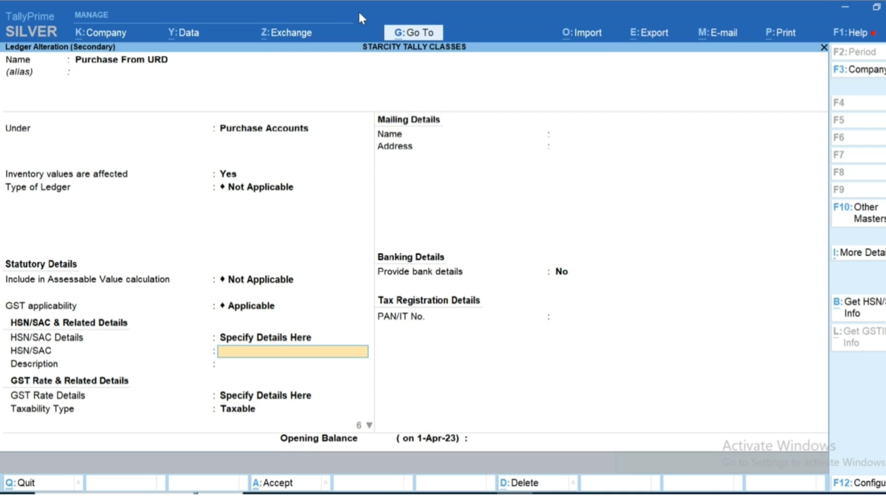
Check the ledger's GST rate, cess valuation, reverse charge and input tax credit settings without changing them
{"action": "key", "text": "Return"}
{"action": "key", "text": "Return"}
{"action": "key", "text": "Return"}
{"action": "key", "text": "Return"}
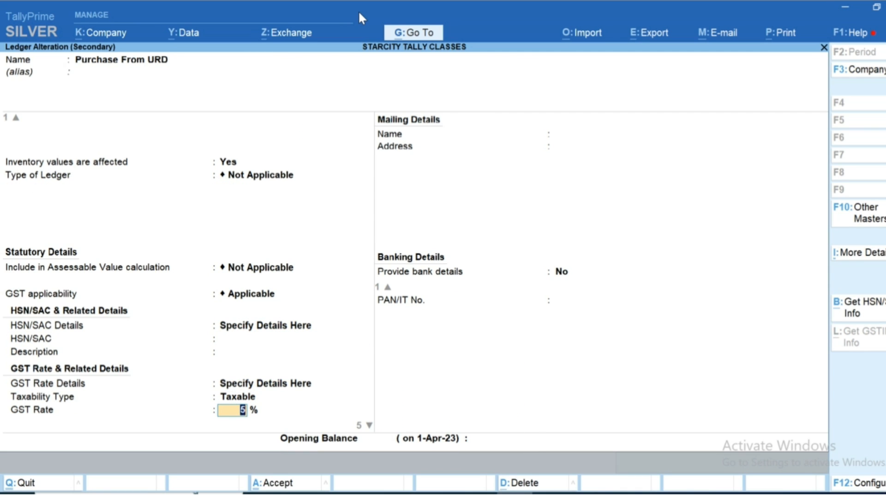
{"action": "key", "text": "Return"}
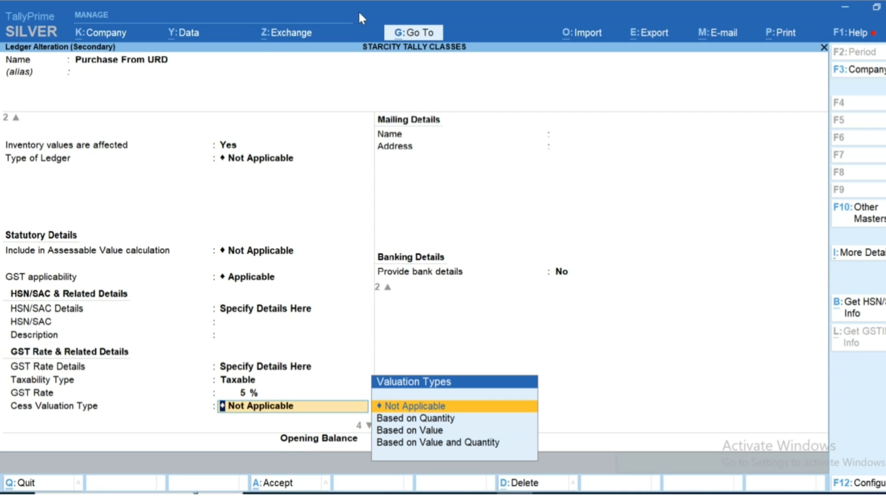
{"action": "key", "text": "Return"}
{"action": "key", "text": "Return"}
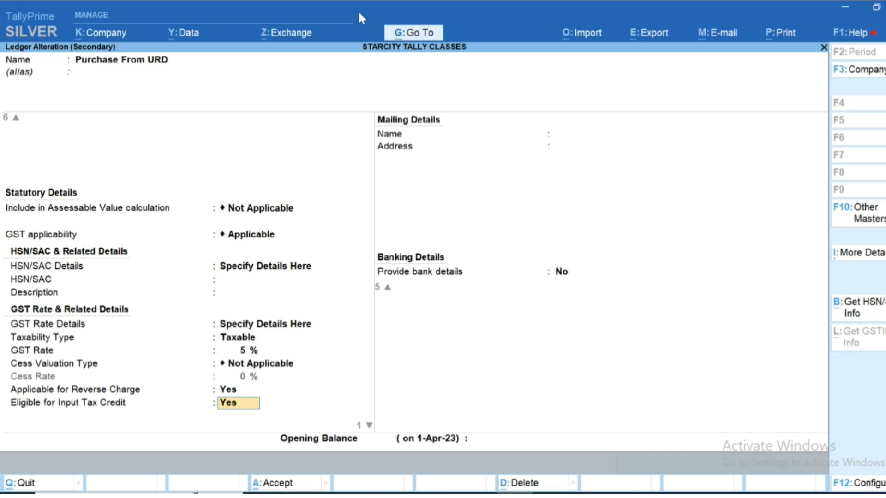
{"action": "key", "text": "Return"}
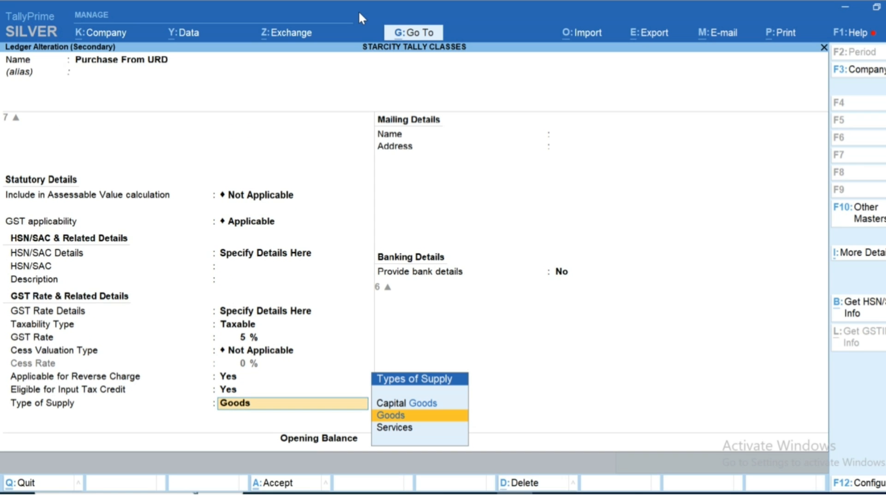
Keep Goods as the type of supply, accept the ledger and allocate Meterial's full amount to Purchase From URD
{"action": "key", "text": "Return"}
{"action": "key", "text": "Return"}
{"action": "key", "text": "Return"}
{"action": "key", "text": "Return"}
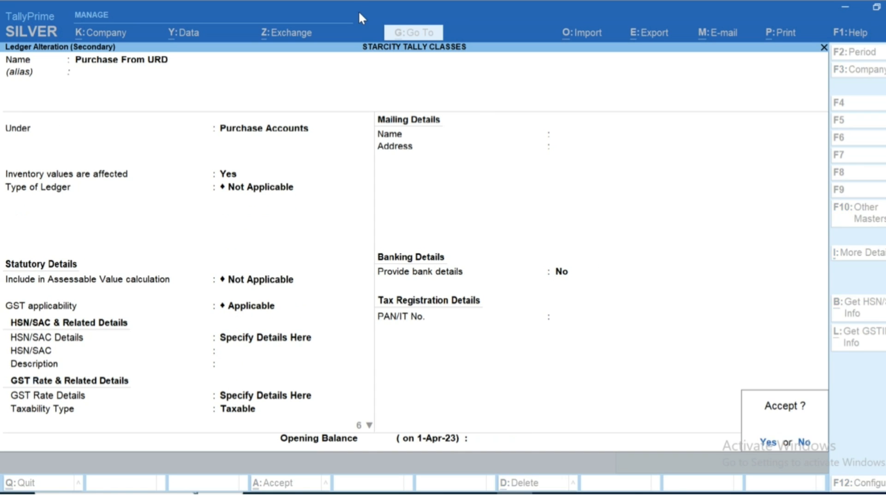
{"action": "key", "text": "Return"}
{"action": "key", "text": "Return"}
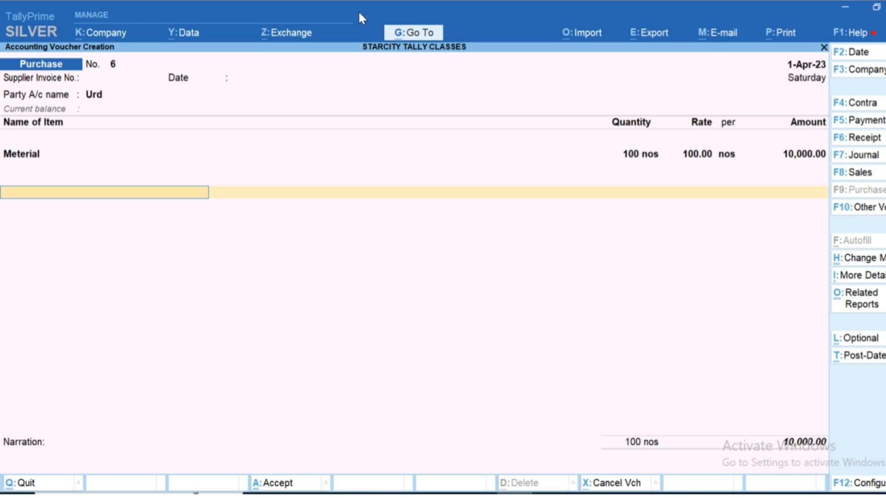
Examine the voucher's GST tax analysis with the Meterial line expanded to its rate source and CGST and SGST/UTGST breakdown
{"action": "key", "text": "ctrl+o"}
{"action": "key", "text": "Return"}
{"action": "key", "text": "Down"}
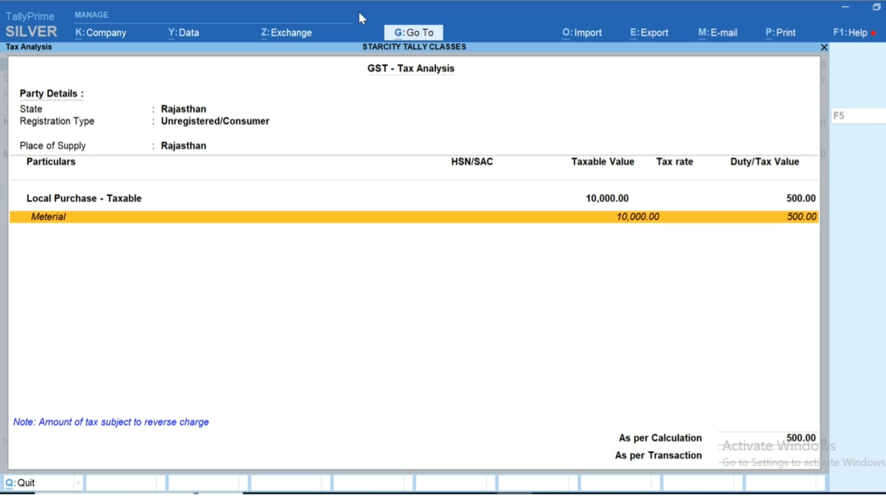
{"action": "key", "text": "shift+Return"}
{"action": "key", "text": "Down"}
{"action": "key", "text": "Down"}
{"action": "key", "text": "Down"}
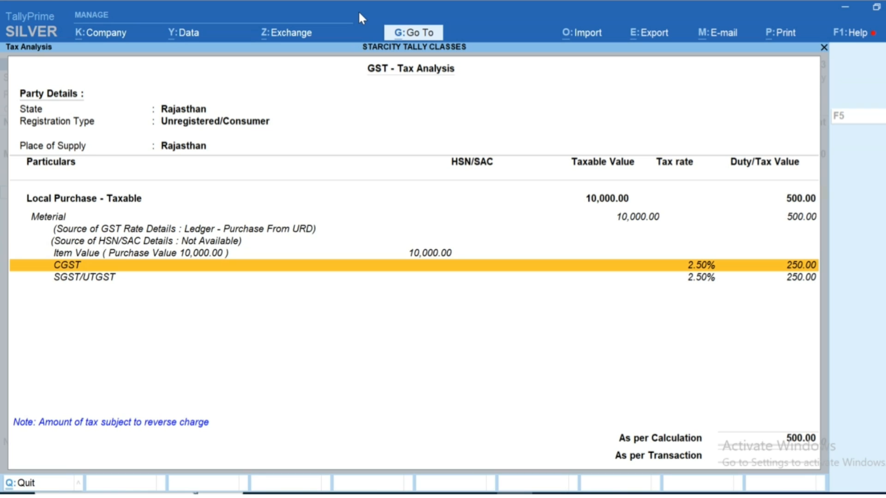
{"action": "key", "text": "Escape"}
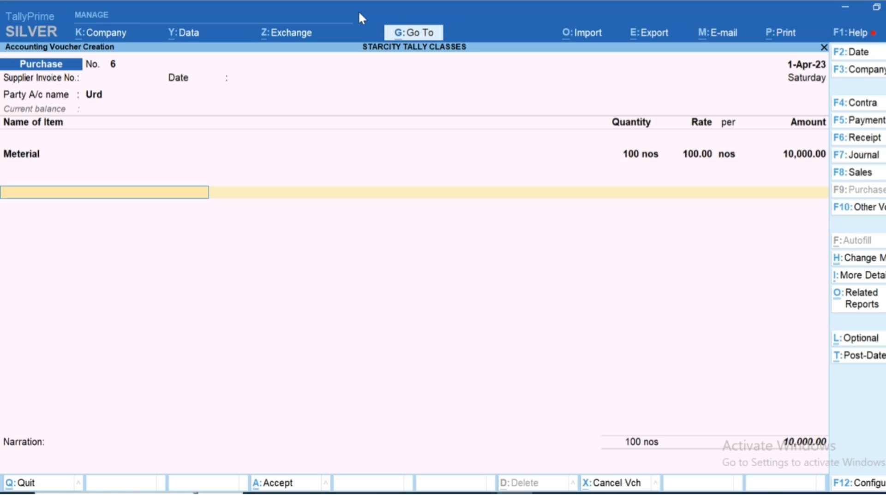
End the item list, accept the Urd purchase voucher without a narration and leave voucher entry
{"action": "key", "text": "Return"}
{"action": "key", "text": "Return"}
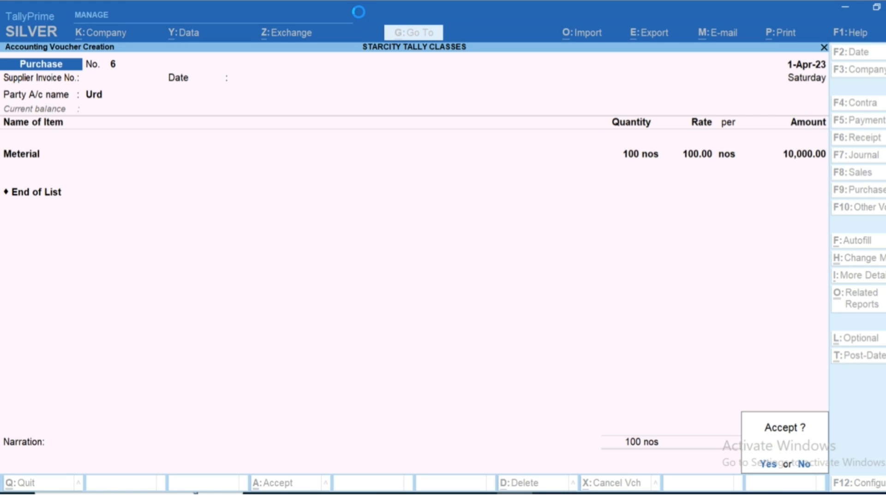
{"action": "key", "text": "Return"}
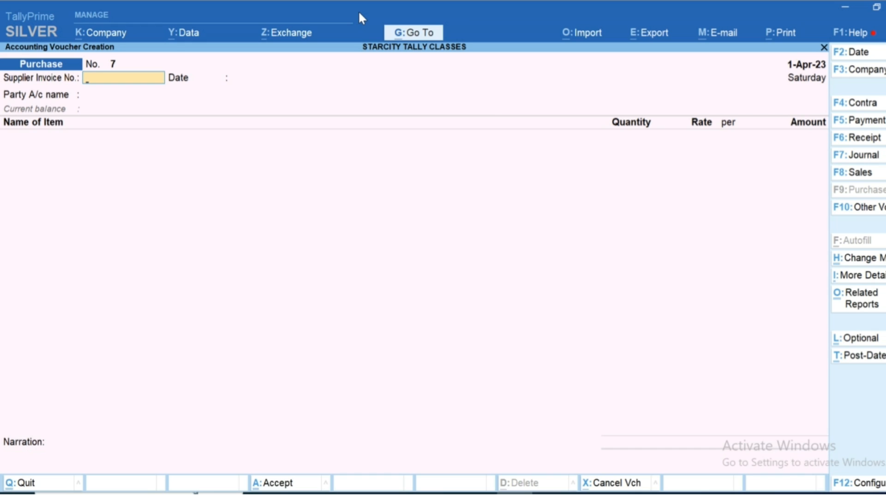
{"action": "key", "text": "Escape"}
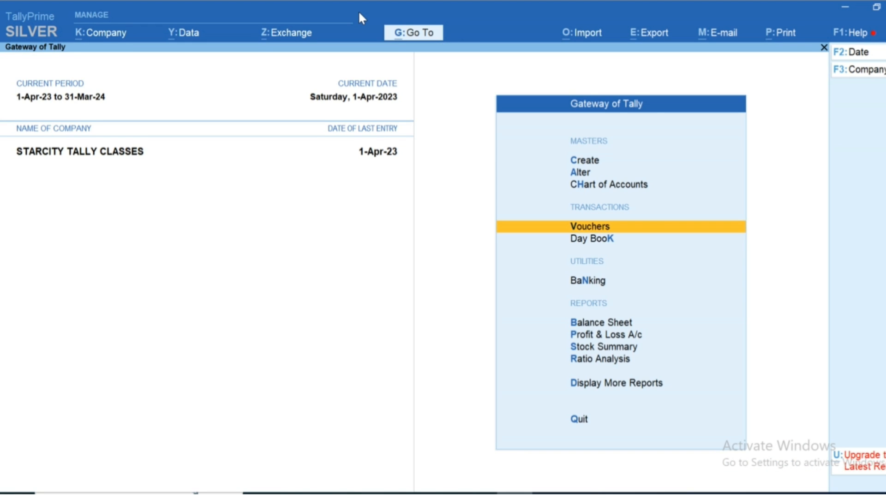
Open the GSTR-3B return from the GST reports
{"action": "key", "text": "d"}
{"action": "key", "text": "o"}
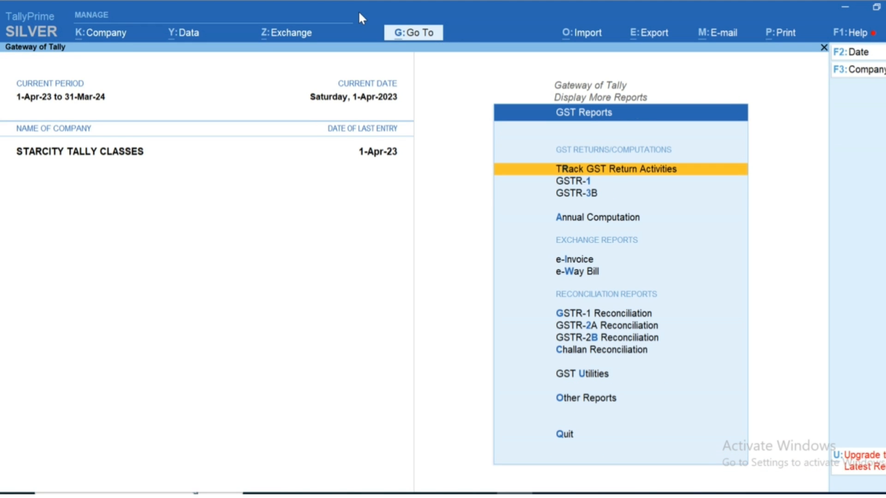
{"action": "key", "text": "Down"}
{"action": "key", "text": "Down"}
{"action": "key", "text": "Return"}
{"action": "key", "text": "Down"}
{"action": "key", "text": "Down"}
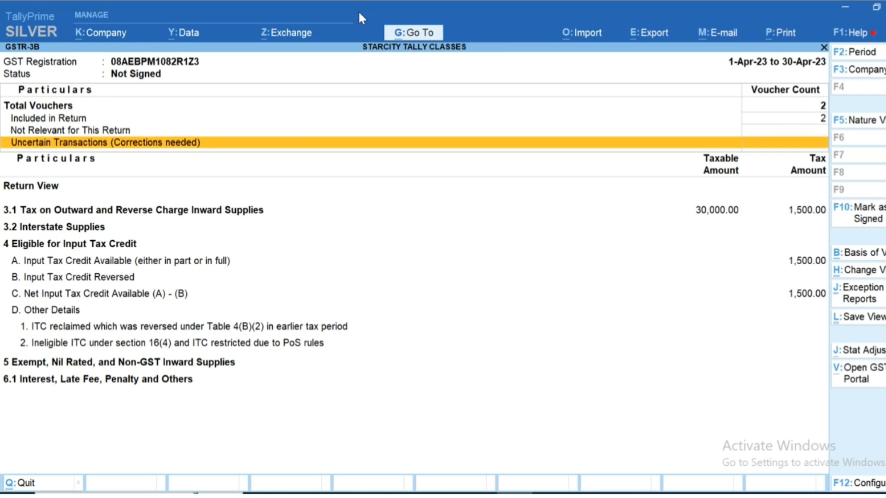
Expand section 3.1 of the return and examine the vouchers under 3.1d Inward Supplies (applicable for Reverse Charge)
{"action": "key", "text": "Down"}
{"action": "key", "text": "Up"}
{"action": "key", "text": "Return"}
{"action": "key", "text": "Down"}
{"action": "key", "text": "Down"}
{"action": "key", "text": "Down"}
{"action": "key", "text": "Down"}
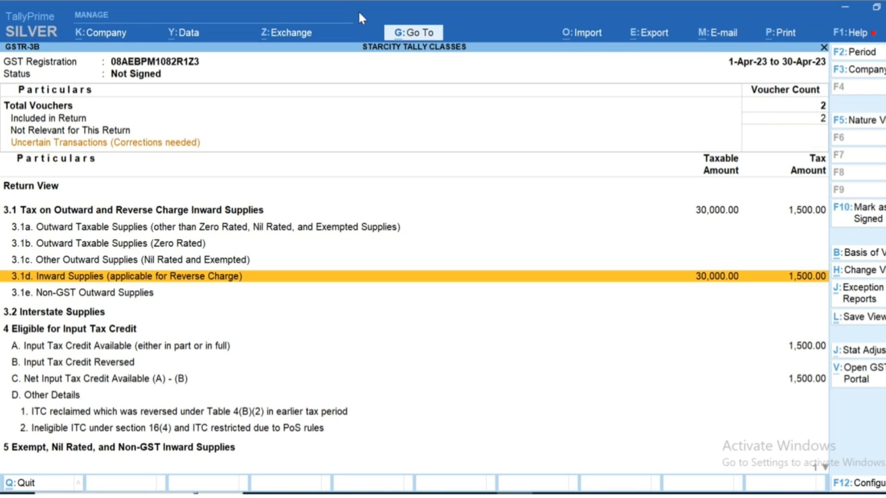
{"action": "key", "text": "Return"}
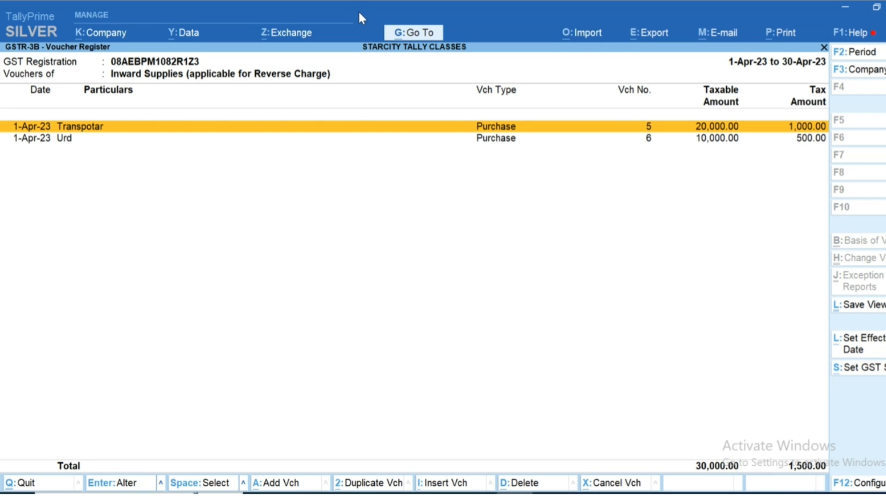
{"action": "key", "text": "Down"}
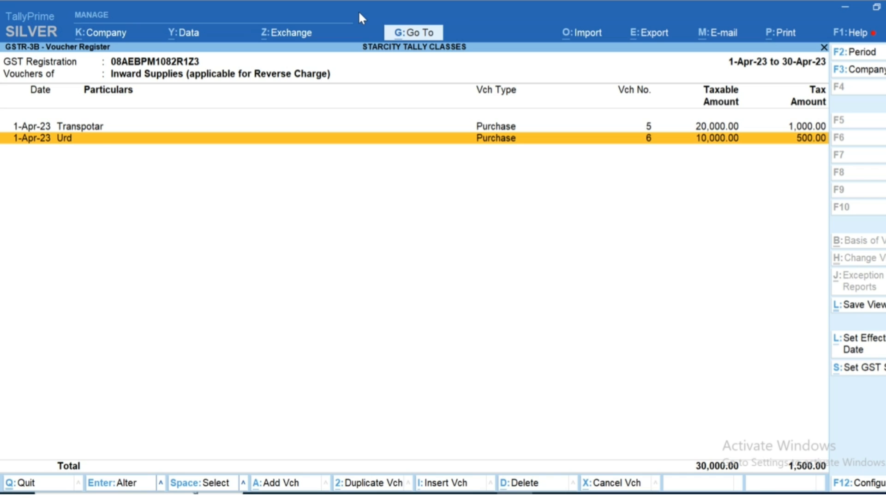
{"action": "key", "text": "Up"}
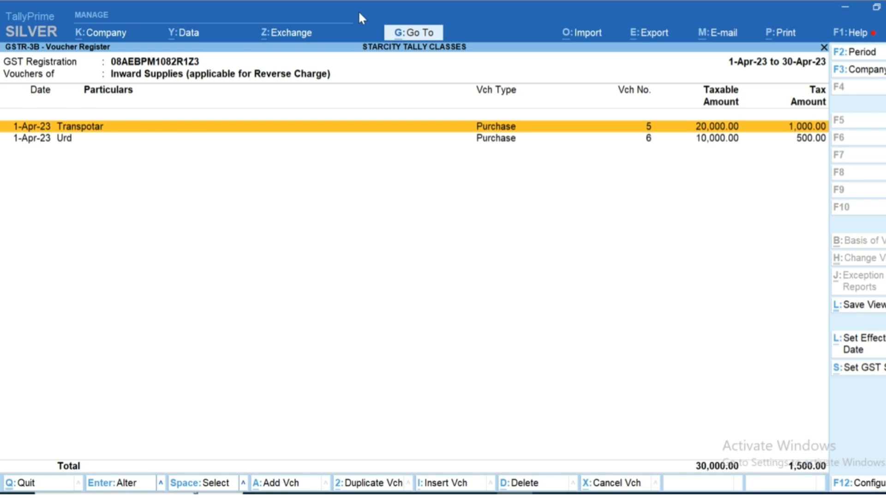
Return to the GSTR-3B summary and expand Input Tax Credit Available in section 4 down to its reverse-charge inward supplies line
{"action": "key", "text": "Escape"}
{"action": "key", "text": "Up"}
{"action": "key", "text": "Up"}
{"action": "key", "text": "Up"}
{"action": "key", "text": "Down"}
{"action": "key", "text": "Down"}
{"action": "key", "text": "Down"}
{"action": "key", "text": "Down"}
{"action": "key", "text": "Down"}
{"action": "key", "text": "Down"}
{"action": "key", "text": "Down"}
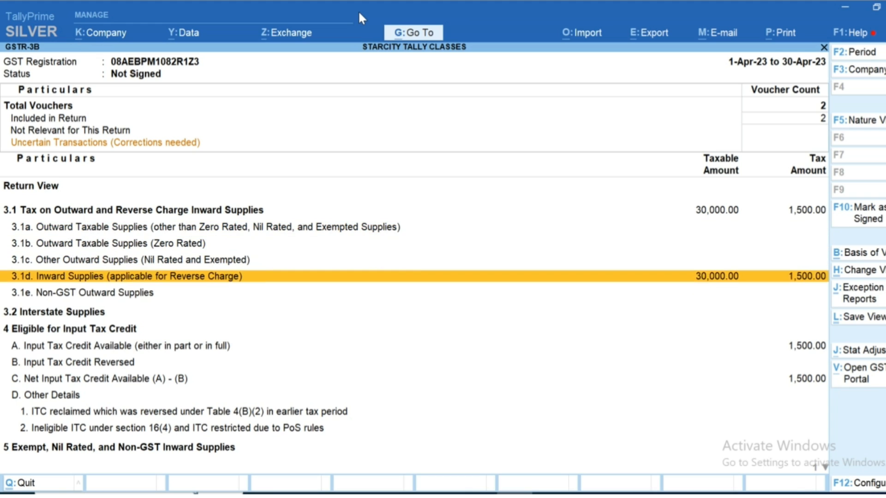
{"action": "key", "text": "shift+Return"}
{"action": "key", "text": "Down"}
{"action": "key", "text": "Down"}
{"action": "key", "text": "Down"}
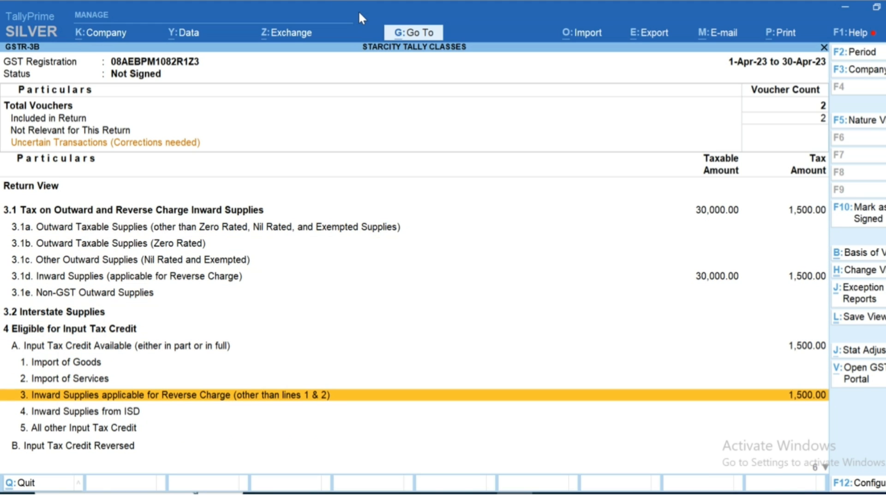
Examine the vouchers behind the reverse-charge inward supplies line of Input Tax Credit Available and close the return
{"action": "key", "text": "Return"}
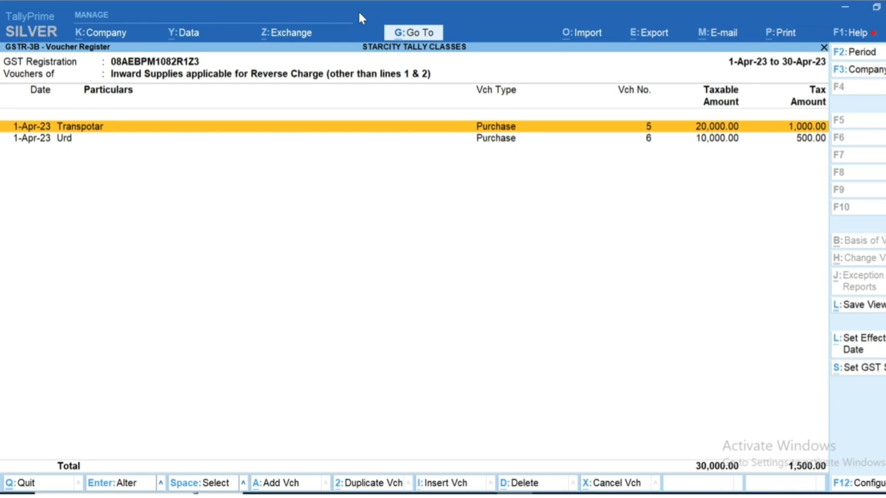
{"action": "key", "text": "Down"}
{"action": "key", "text": "Up"}
{"action": "key", "text": "Down"}
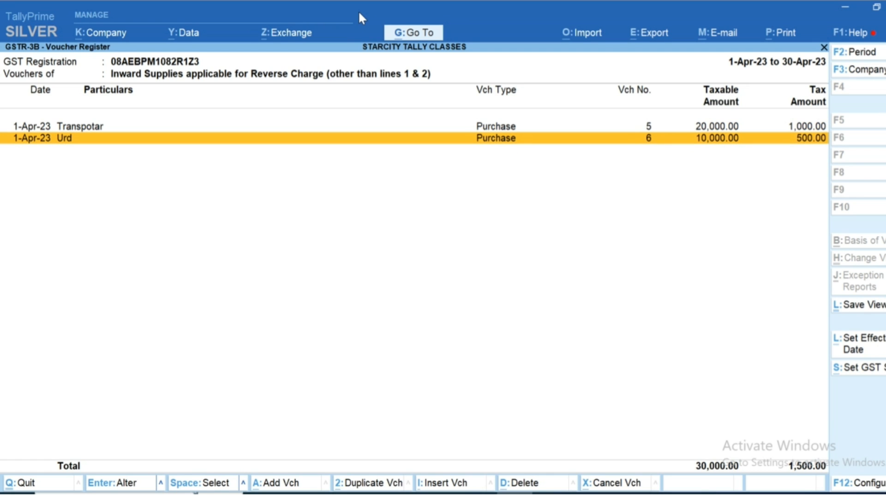
{"action": "key", "text": "Escape"}
{"action": "key", "text": "Up"}
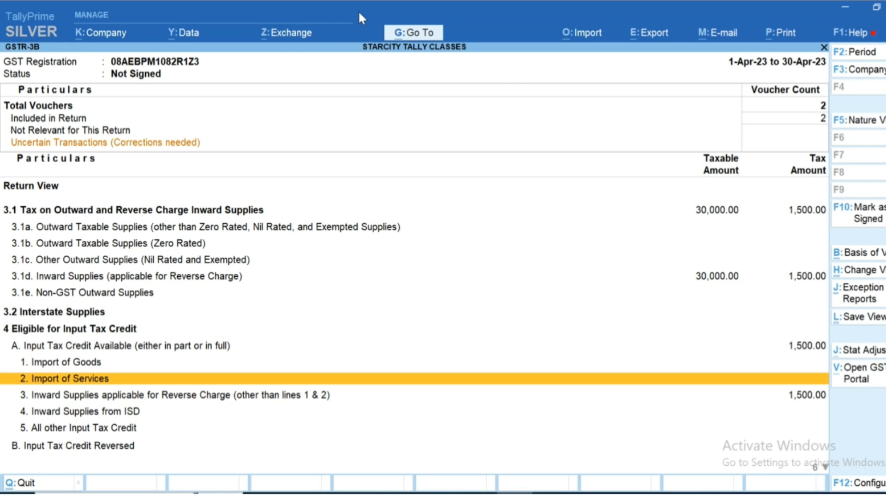
{"action": "key", "text": "Down"}
{"action": "key", "text": "Down"}
{"action": "key", "text": "Up"}
{"action": "key", "text": "Up"}
{"action": "key", "text": "Escape"}
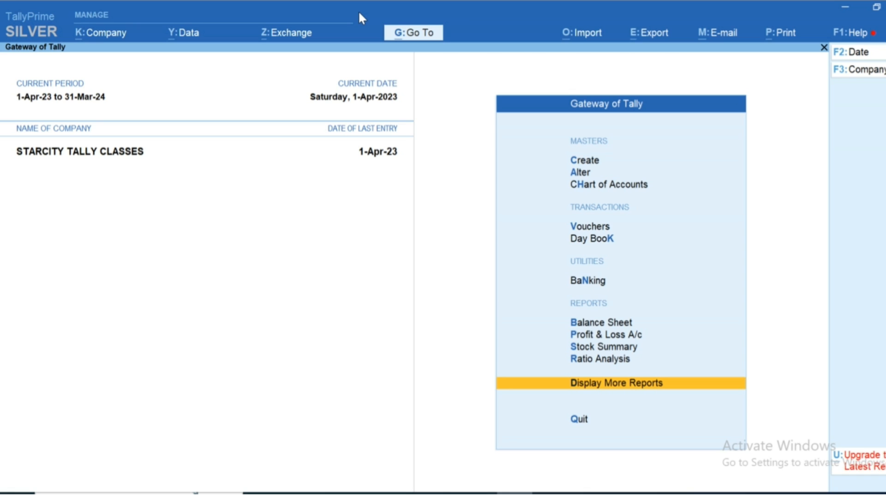
Open the Balance Sheet and expand Current Liabilities to examine Duties & Taxes and Sundry Creditors
{"action": "key", "text": "b"}
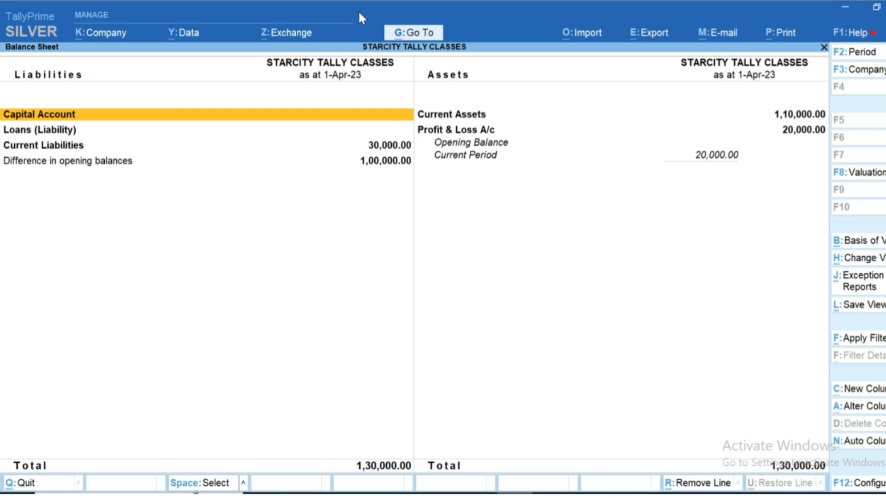
{"action": "key", "text": "Down"}
{"action": "key", "text": "Down"}
{"action": "key", "text": "shift+Return"}
{"action": "key", "text": "Down"}
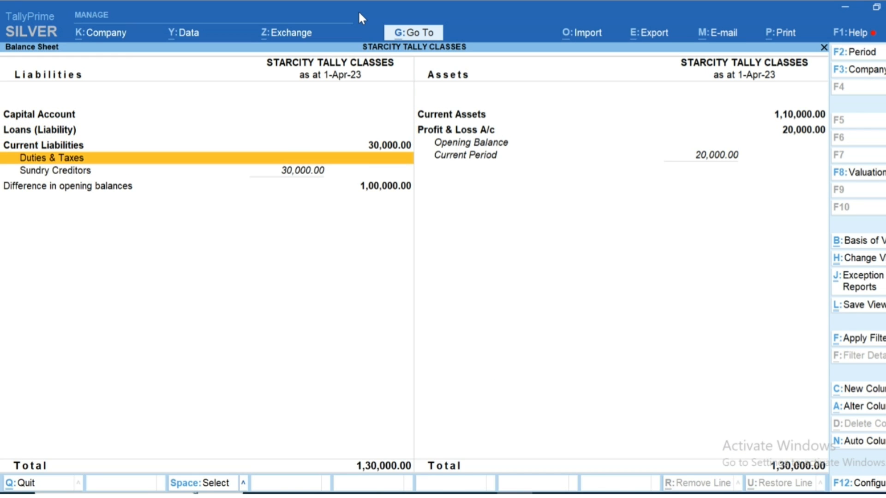
{"action": "key", "text": "Down"}
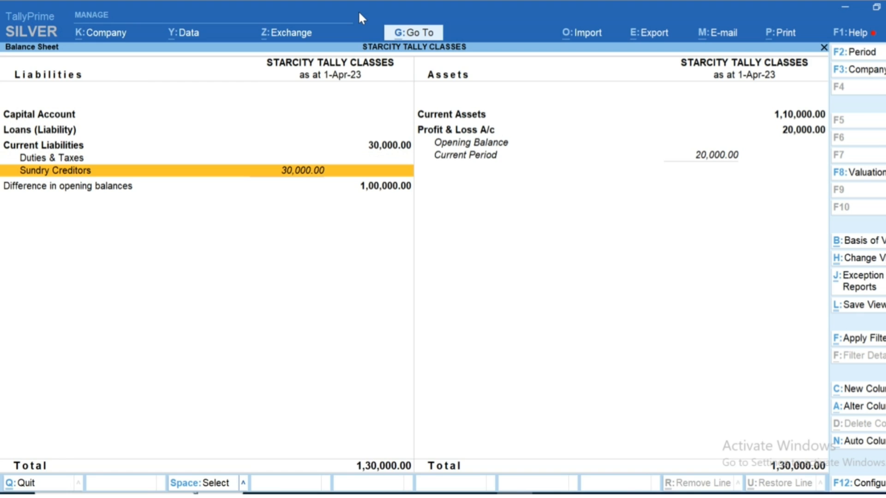
Examine the Sundry Creditors and Duties & Taxes lines under Current Liabilities in the Balance Sheet
{"action": "key", "text": "Return"}
{"action": "key", "text": "Down"}
{"action": "key", "text": "Escape"}
{"action": "key", "text": "Up"}
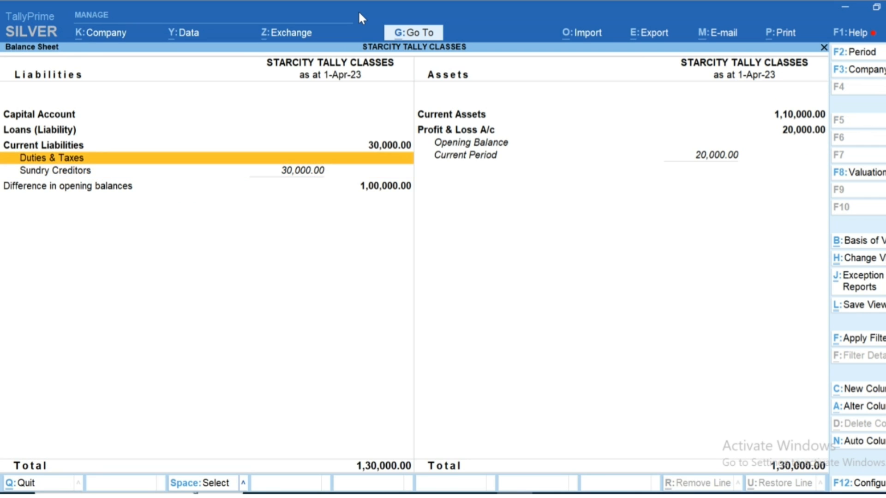
{"action": "key", "text": "Up"}
{"action": "key", "text": "Down"}
Close the Balance Sheet and start a new journal voucher
{"action": "key", "text": "Escape"}
{"action": "key", "text": "v"}
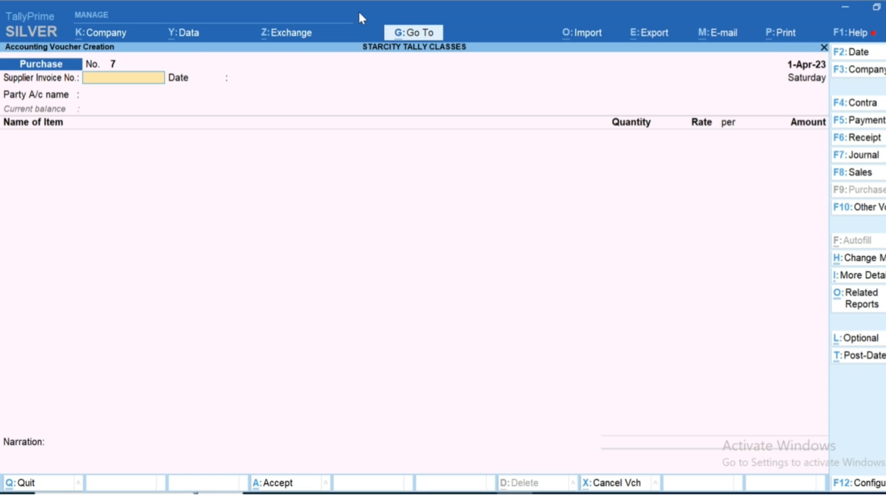
{"action": "key", "text": "F7"}
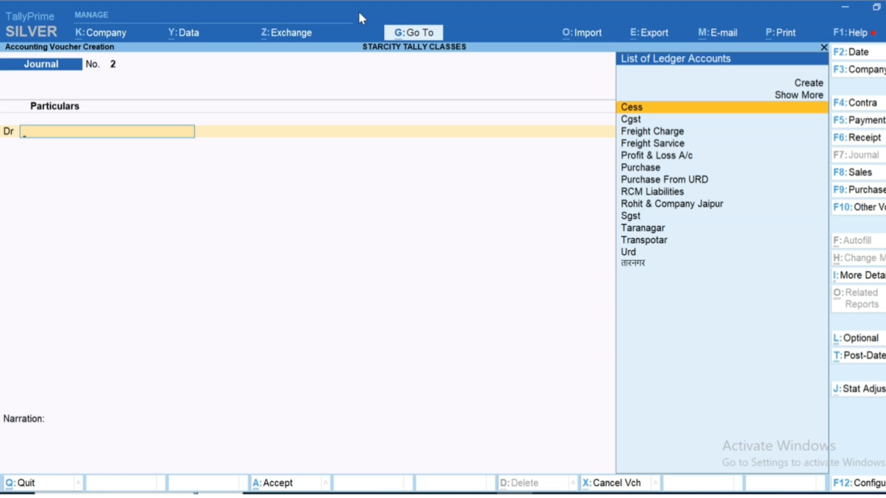
{"action": "type", "text": "Cgst"}
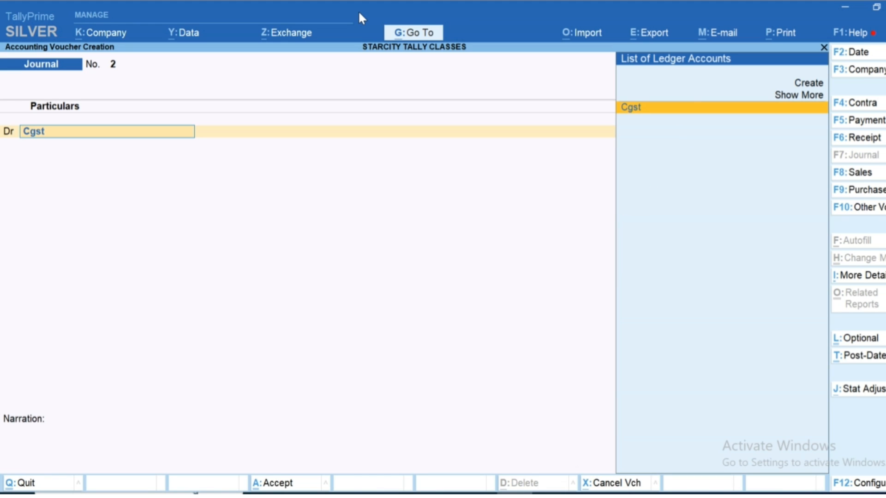
{"action": "key", "text": "Return"}
{"action": "key", "text": "BackSpace"}
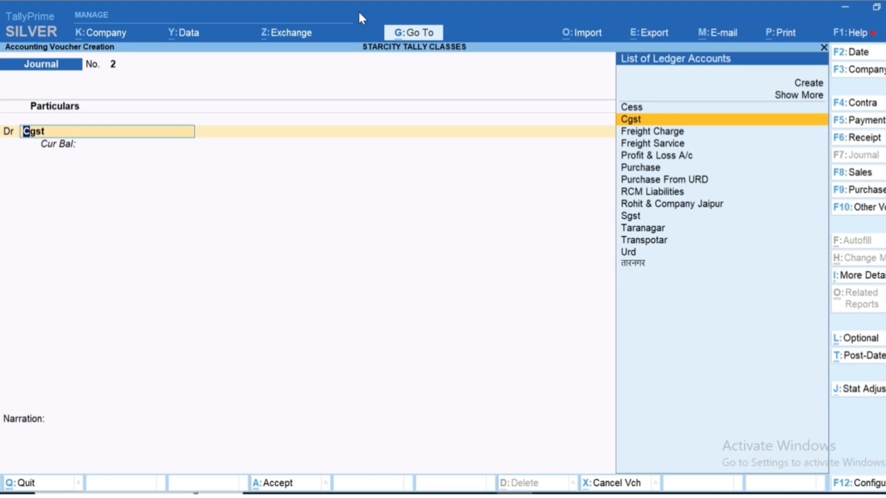
{"action": "key", "text": "alt"}
{"action": "key", "text": "alt"}
{"action": "key", "text": "Return"}
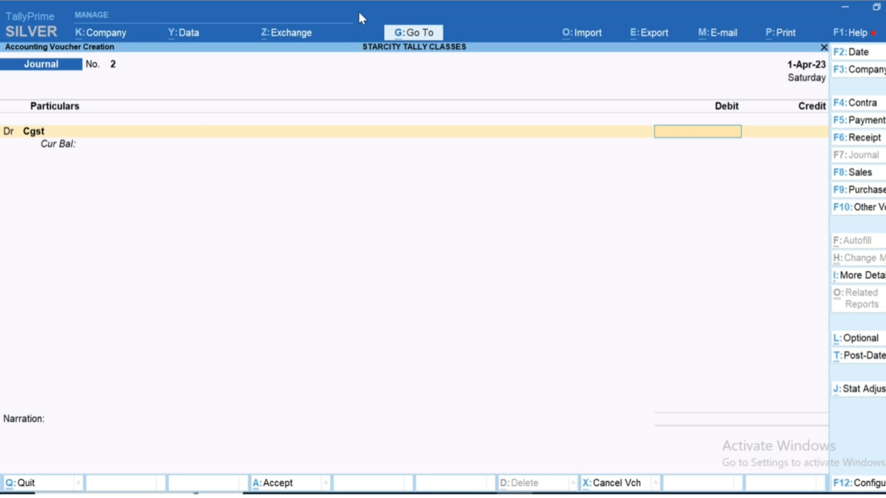
{"action": "key", "text": "BackSpace"}
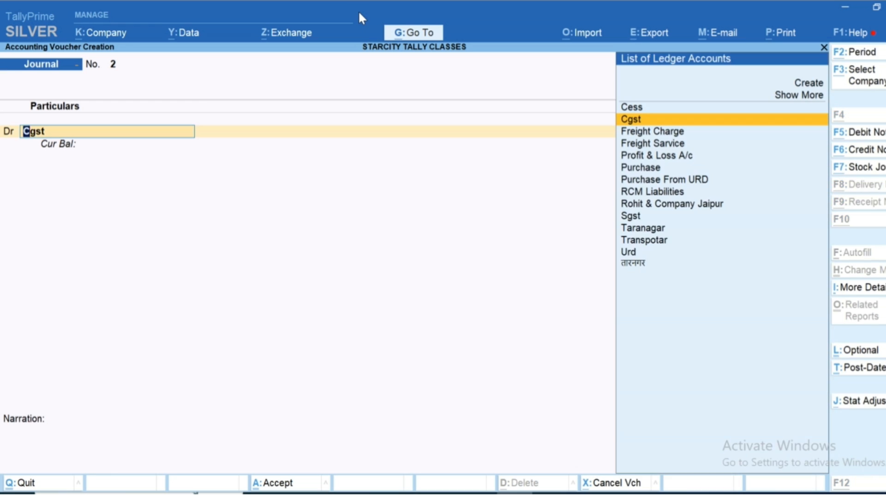
Start a new ledger named Rcm Cgst 2.5% from the debit line and place it under Duties & Taxes
{"action": "key", "text": "alt+c"}
{"action": "type", "text": "Rcm c"}
{"action": "type", "text": "gst 2.5%"}
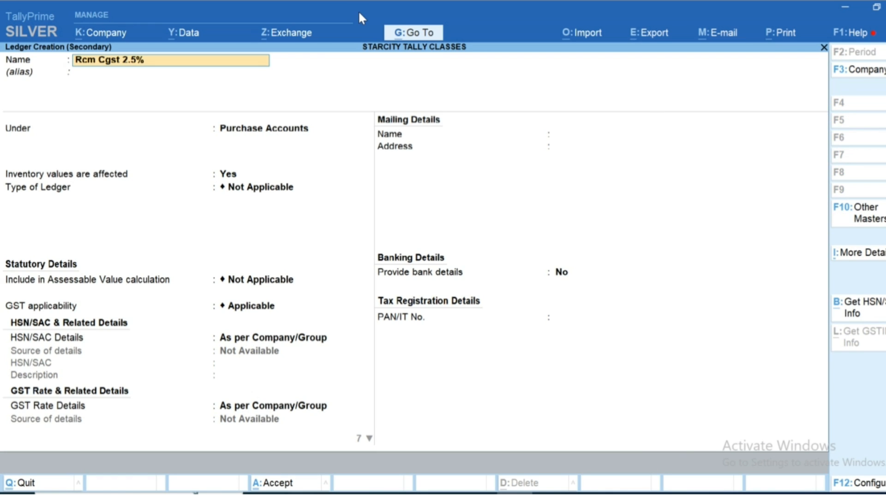
{"action": "key", "text": "Return"}
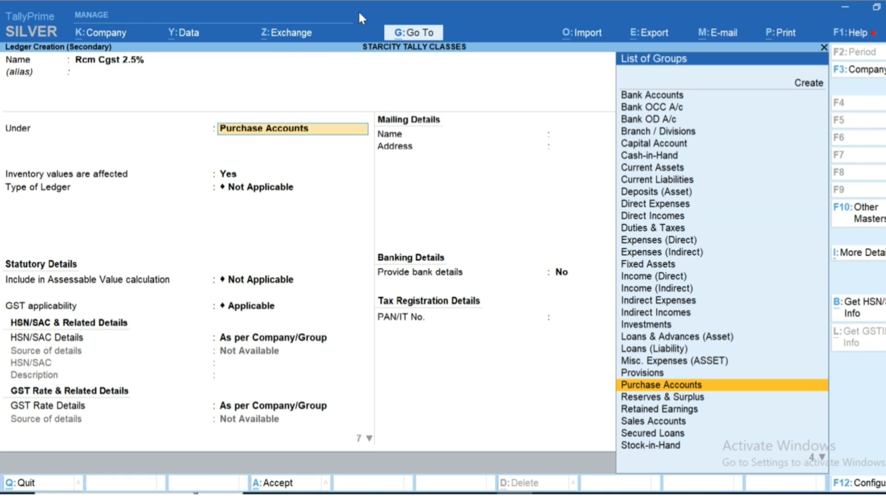
{"action": "type", "text": "Du"}
{"action": "key", "text": "Return"}
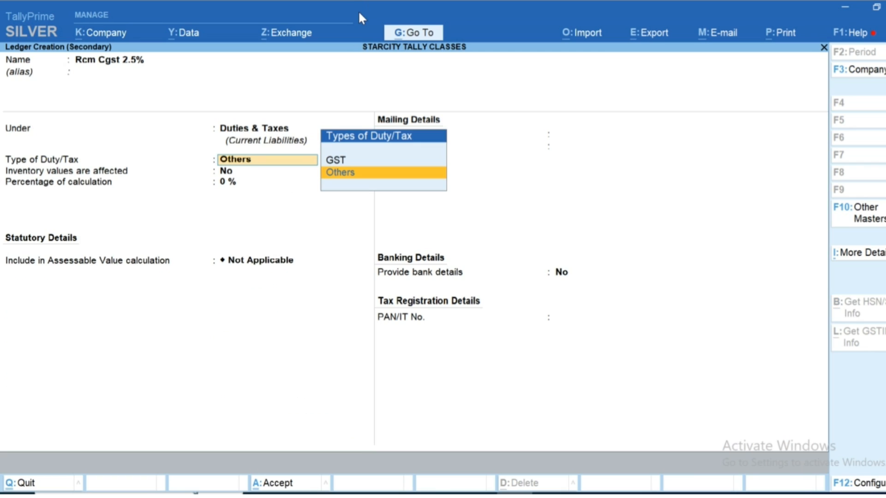
Set the Rcm Cgst 2.5% ledger's duty type to GST, tax type CGST and percentage of calculation 2.5%, and save it
{"action": "key", "text": "Up"}
{"action": "key", "text": "Return"}
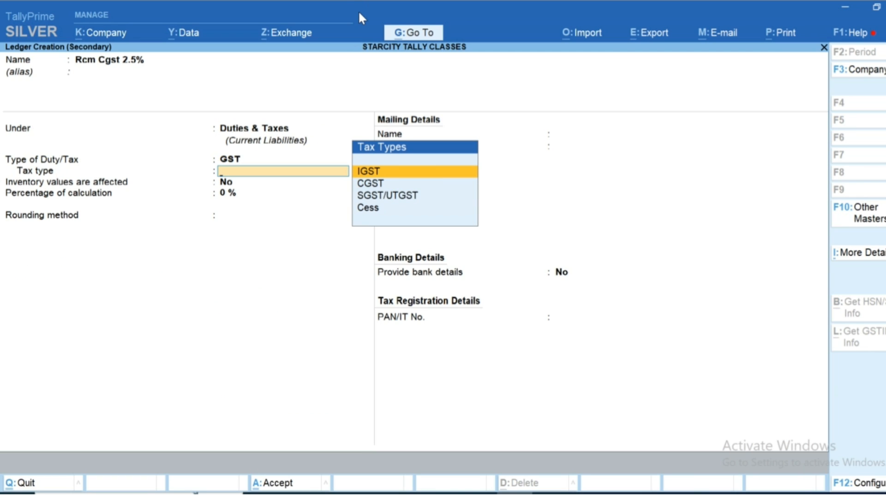
{"action": "key", "text": "Down"}
{"action": "key", "text": "Return"}
{"action": "type", "text": "2.5"}
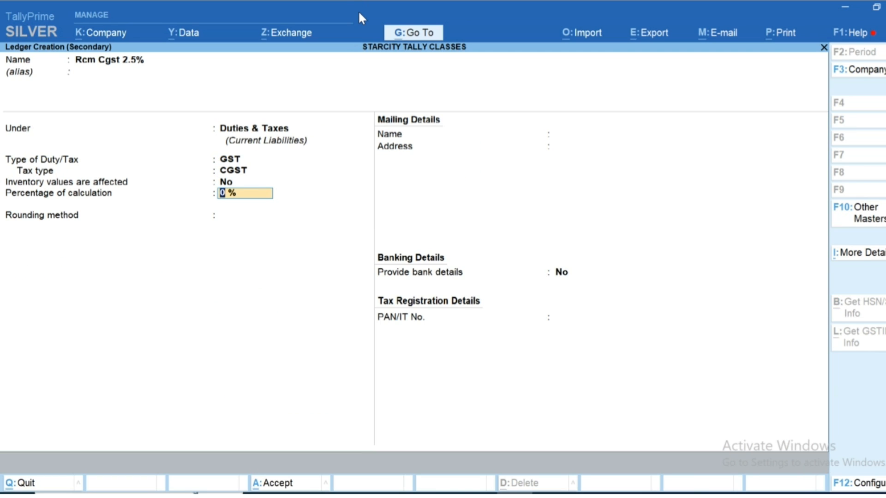
{"action": "key", "text": "Return"}
{"action": "key", "text": "Return"}
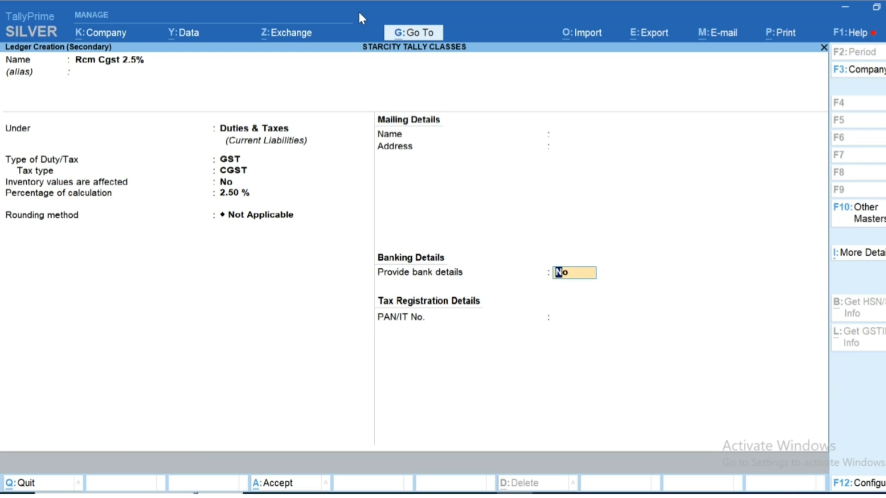
{"action": "key", "text": "Return"}
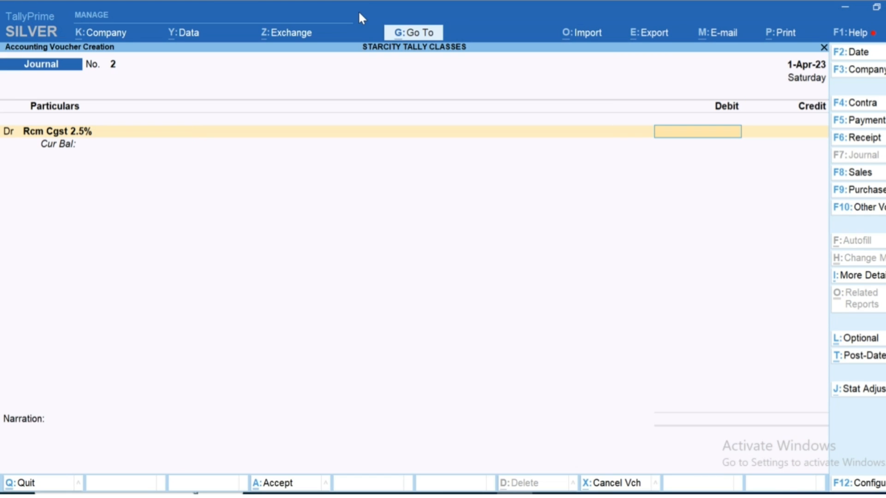
Set the journal voucher's date to 30-Apr-23
{"action": "key", "text": "BackSpace"}
{"action": "key", "text": "F2"}
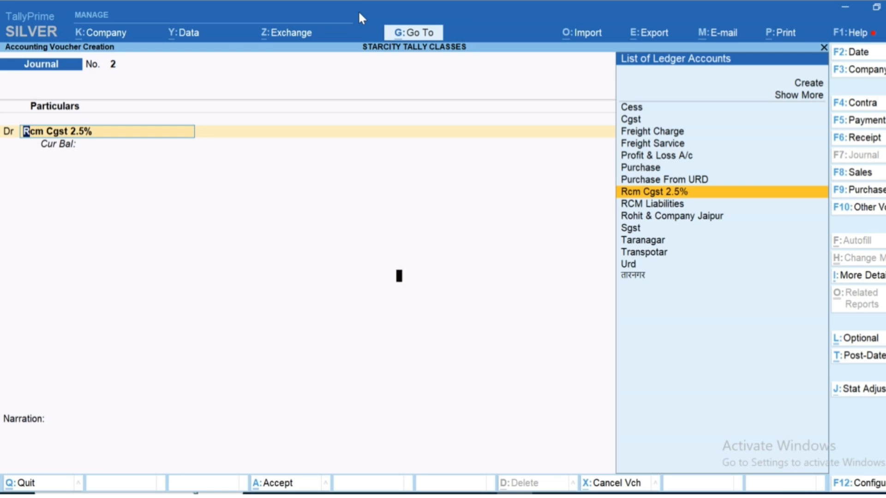
{"action": "type", "text": "30 4"}
{"action": "key", "text": "Return"}
Leave the voucher, check Current Liabilities in the Balance Sheet and close the report
{"action": "key", "text": "BackSpace"}
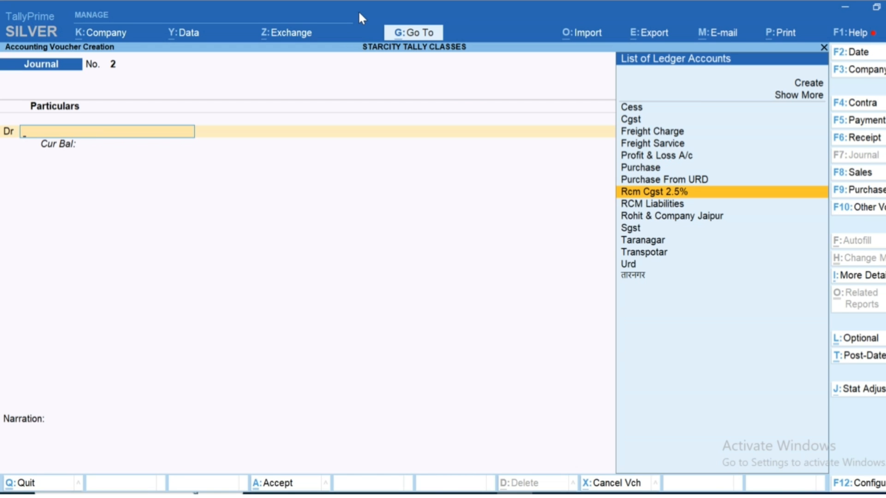
{"action": "key", "text": "Escape"}
{"action": "key", "text": "Return"}
{"action": "key", "text": "b"}
{"action": "key", "text": "Down"}
{"action": "key", "text": "Down"}
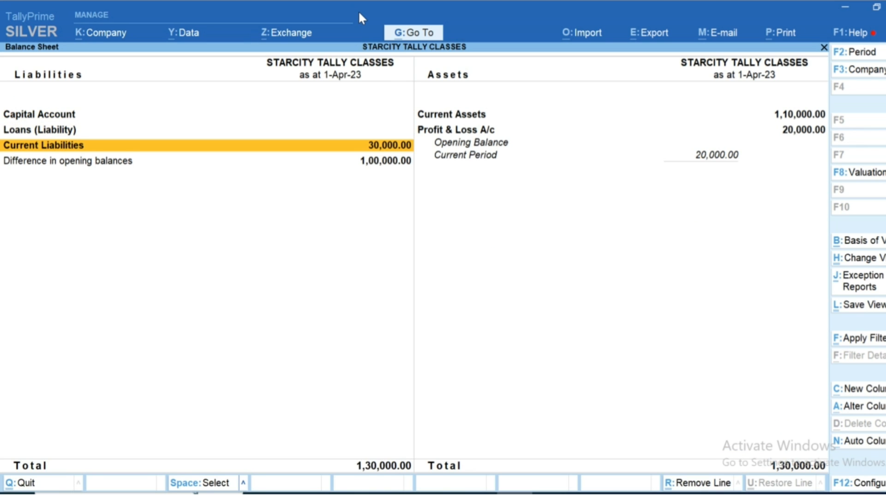
{"action": "key", "text": "Escape"}
Reopen the journal voucher and debit Rcm Cgst 2.5% with 750
{"action": "key", "text": "v"}
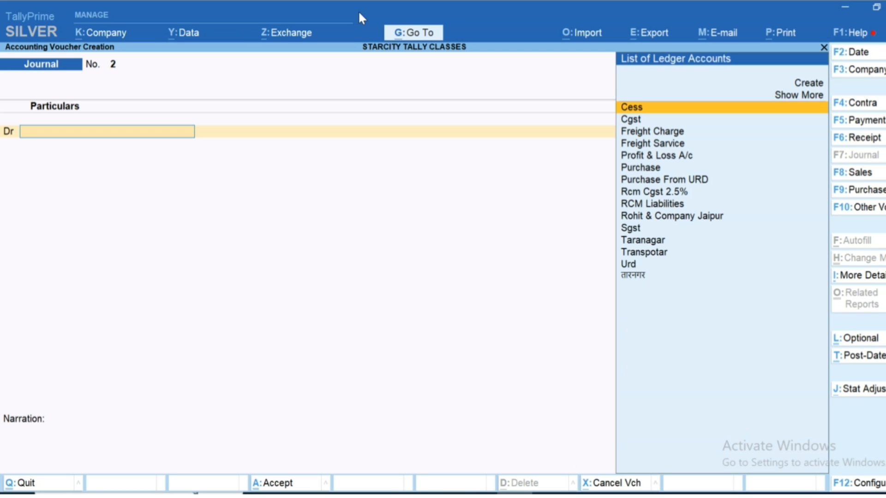
{"action": "type", "text": "Rcm"}
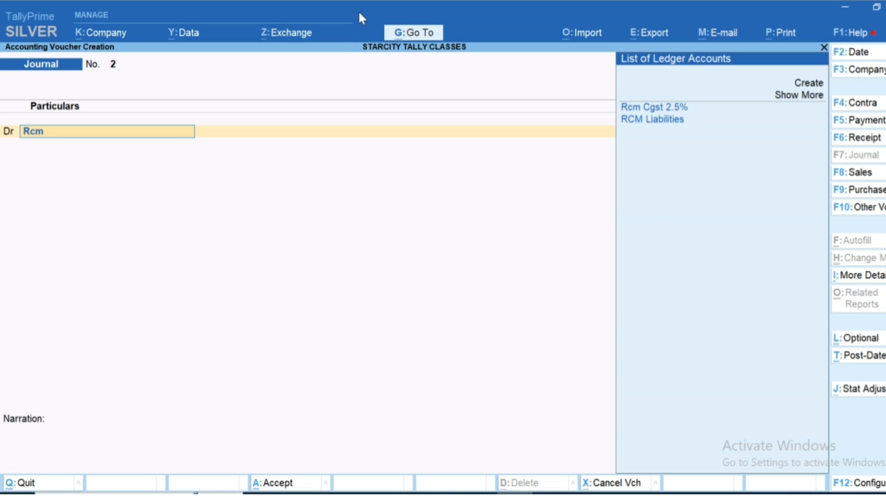
{"action": "key", "text": "Return"}
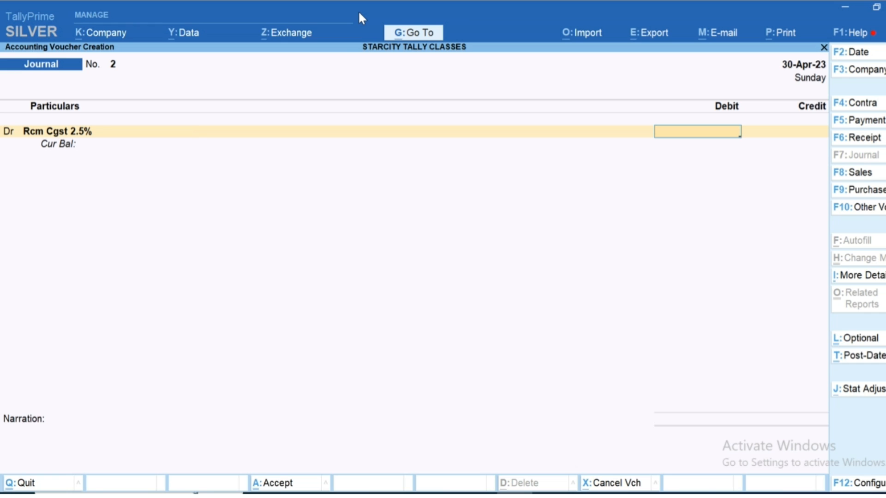
{"action": "type", "text": "750"}
{"action": "key", "text": "Return"}
Add a second debit line and start a new ledger for it named Rcm Sgst 2.5% under Duties & Taxes
{"action": "type", "text": "d"}
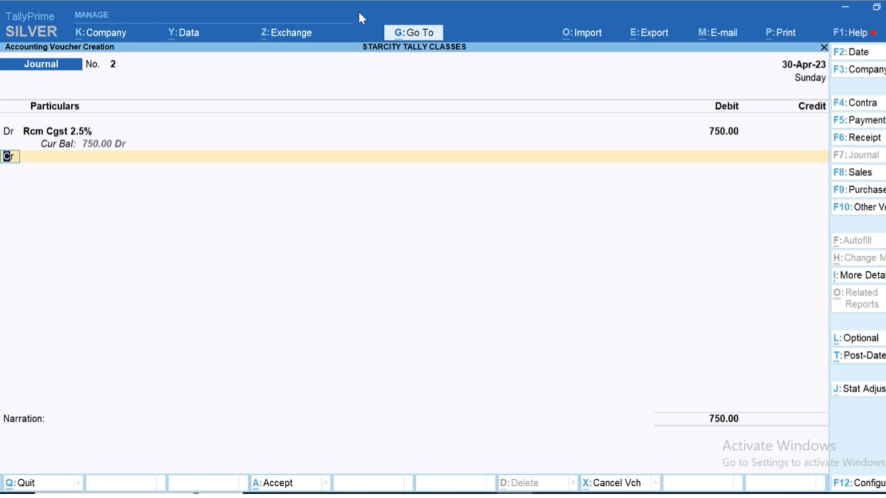
{"action": "key", "text": "Return"}
{"action": "key", "text": "alt+c"}
{"action": "type", "text": "Rcm"}
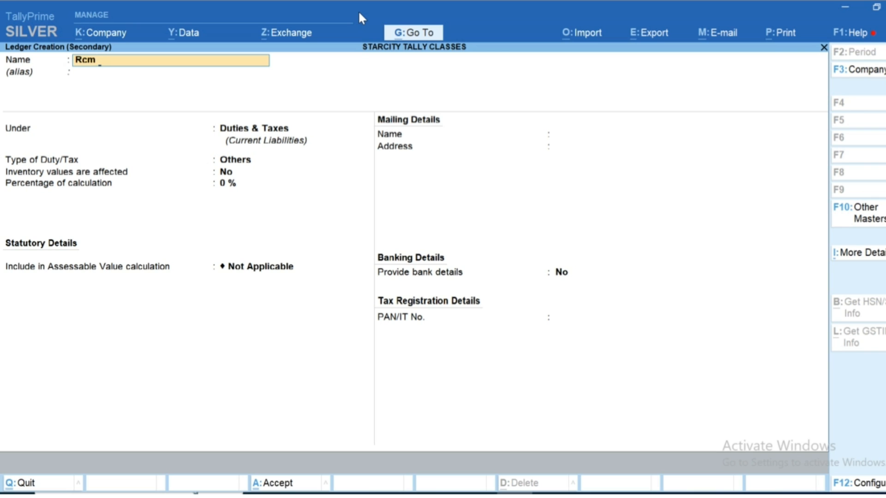
{"action": "type", "text": " Sgst 2.5%"}
{"action": "key", "text": "Return"}
{"action": "key", "text": "Return"}
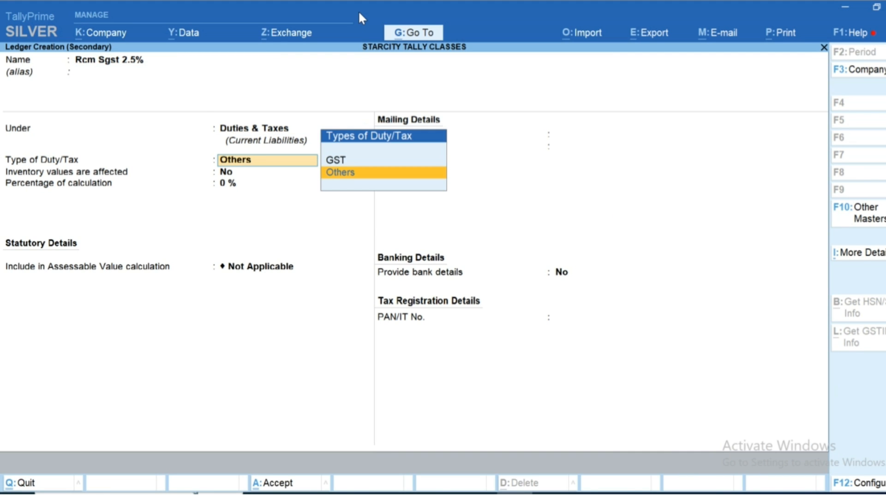
Set the Rcm Sgst 2.5% ledger's duty type to GST and tax type to SGST/UTGST, and save it
{"action": "key", "text": "Up"}
{"action": "key", "text": "Return"}
{"action": "key", "text": "Down"}
{"action": "key", "text": "Down"}
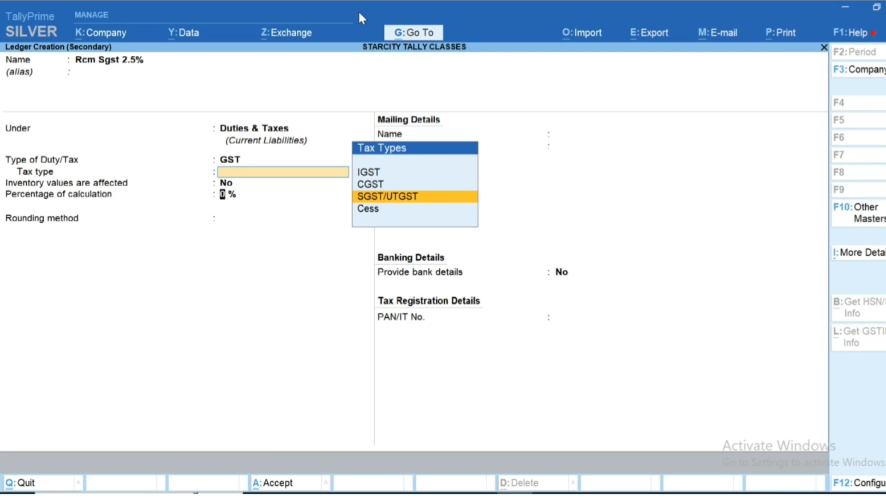
{"action": "key", "text": "Return"}
{"action": "key", "text": "ctrl+a"}
Alter the Rcm Sgst 2.5% ledger to a percentage of calculation of 2.5% and save it
{"action": "key", "text": "ctrl+Return"}
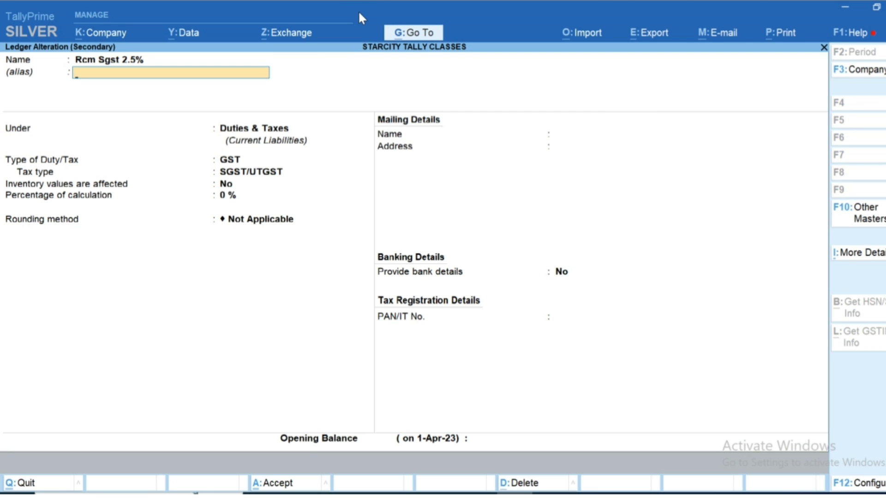
{"action": "key", "text": "Return"}
{"action": "key", "text": "Return"}
{"action": "key", "text": "Return"}
{"action": "key", "text": "Return"}
{"action": "key", "text": "Return"}
{"action": "type", "text": "2.5"}
{"action": "key", "text": "Return"}
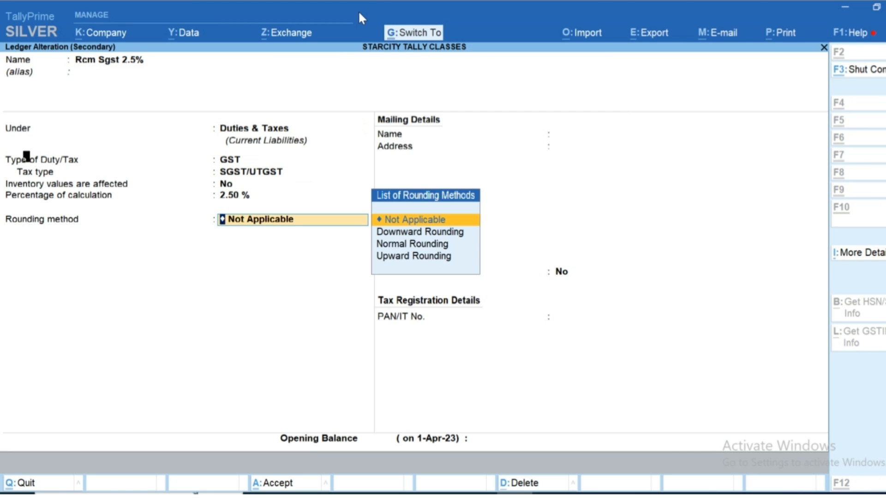
{"action": "key", "text": "ctrl+a"}
Debit Rcm Sgst 2.5% with 750 and begin a credit line
{"action": "type", "text": "750"}
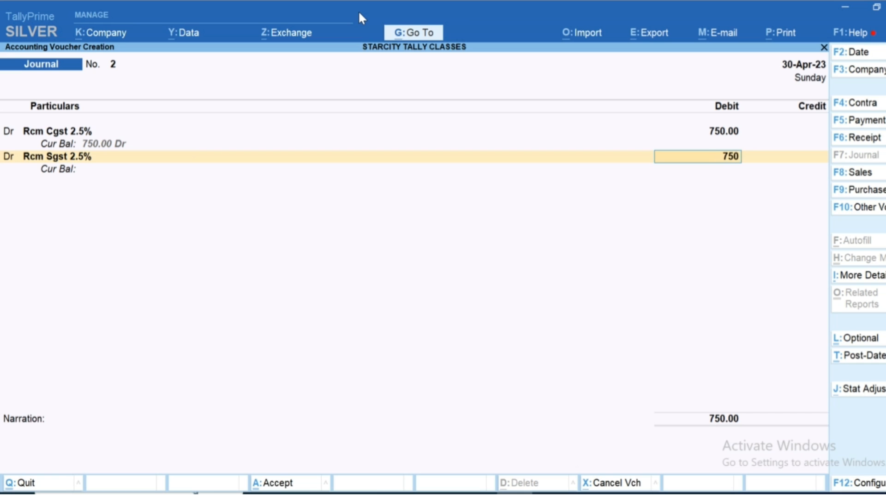
{"action": "key", "text": "Return"}
{"action": "key", "text": "Return"}
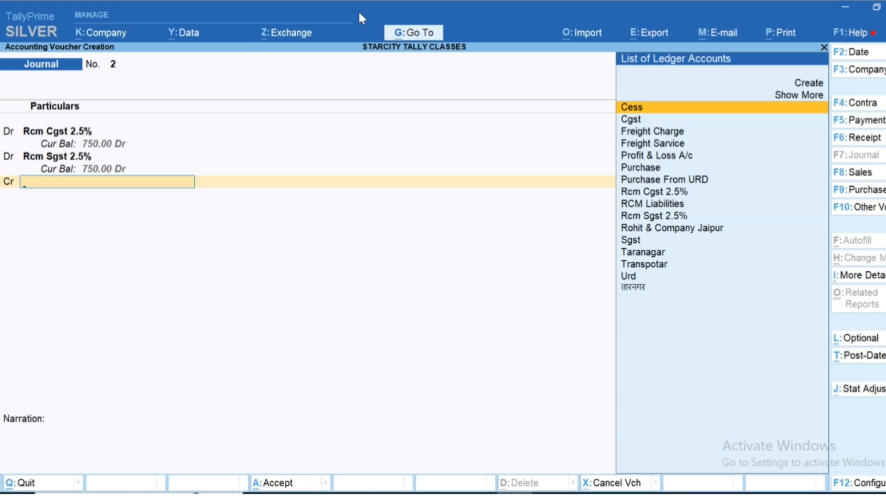
Create a ledger named Rcm Liability under Current Liabilities for the credit line
{"action": "key", "text": "alt+c"}
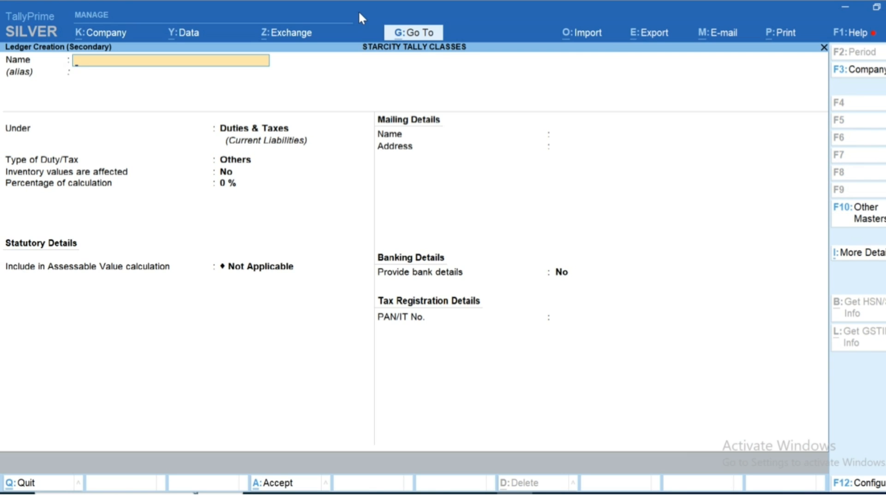
{"action": "type", "text": "Rcm Liabiliti"}
{"action": "key", "text": "BackSpace"}
{"action": "type", "text": "y"}
{"action": "key", "text": "Return"}
{"action": "key", "text": "Return"}
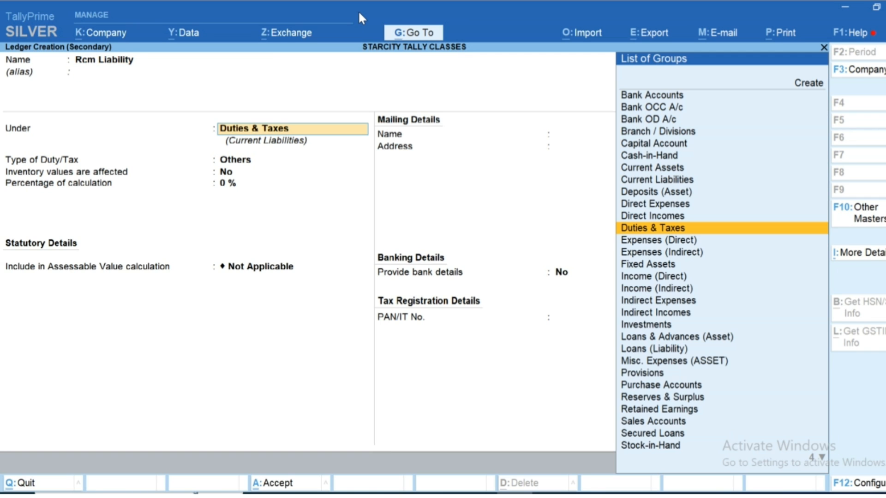
{"action": "type", "text": "Cur"}
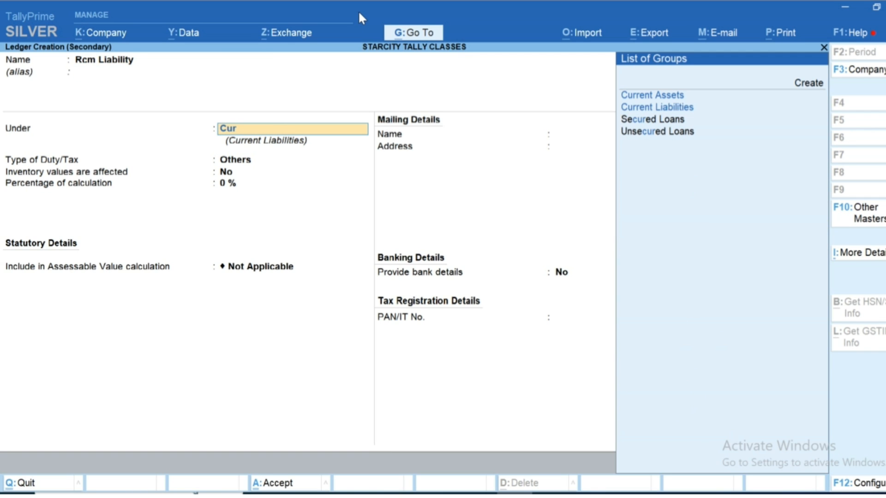
{"action": "key", "text": "Down"}
{"action": "key", "text": "Return"}
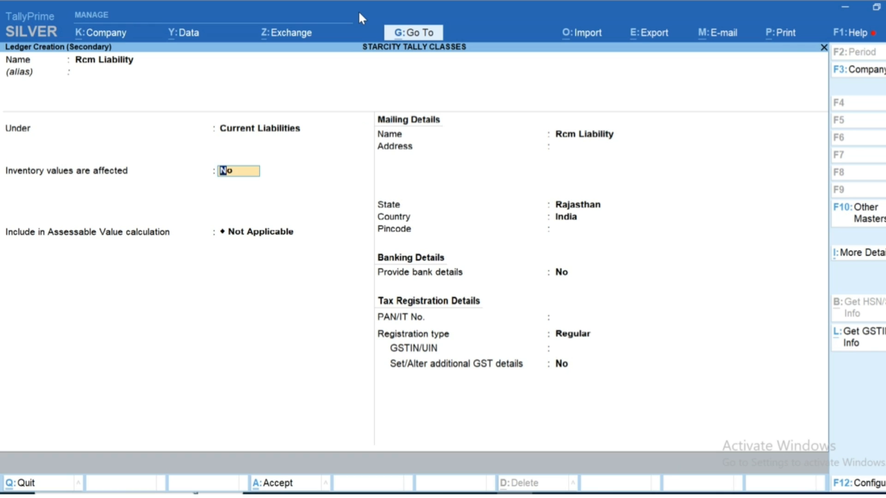
{"action": "key", "text": "ctrl"}
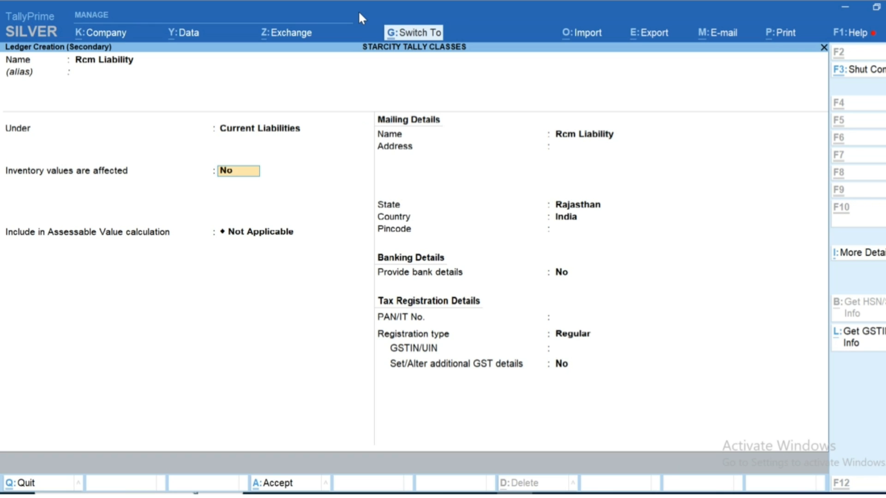
{"action": "key", "text": "ctrl+a"}
Save the Rcm Liability ledger, credit it with 1,500 in the journal voucher, and save the voucher
{"action": "key", "text": "Return"}
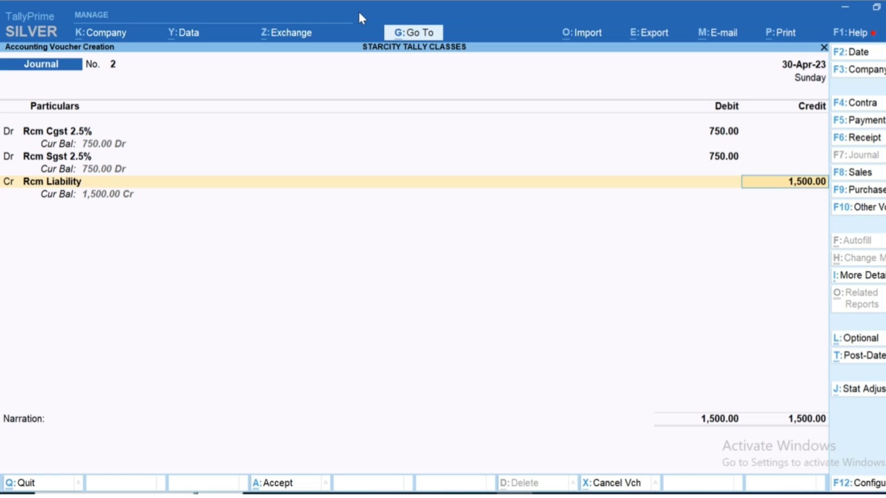
{"action": "key", "text": "Return"}
{"action": "key", "text": "Return"}
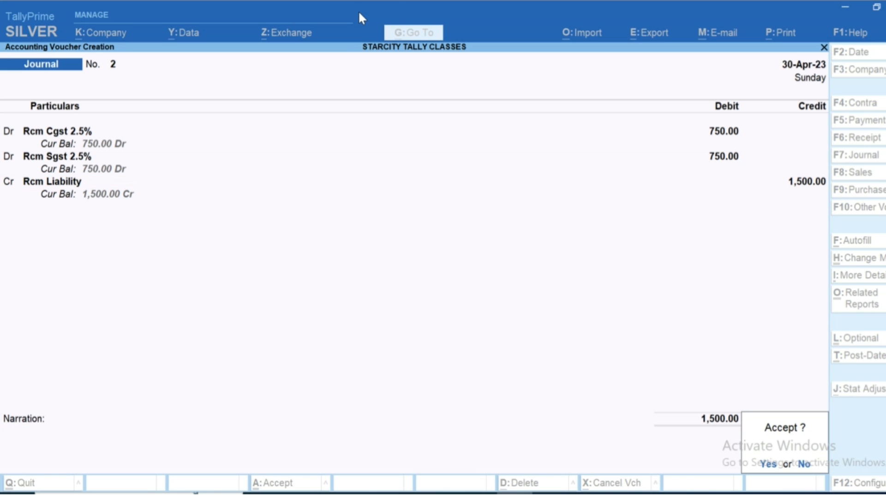
{"action": "key", "text": "Return"}
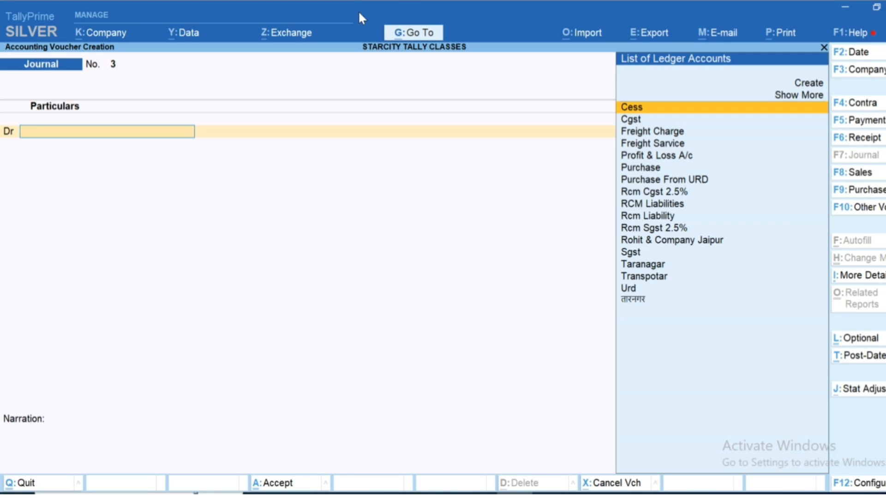
Open the Balance Sheet, expand Current Liabilities, and view the ledgers under Duties & Taxes
{"action": "key", "text": "Escape"}
{"action": "key", "text": "Return"}
{"action": "key", "text": "b"}
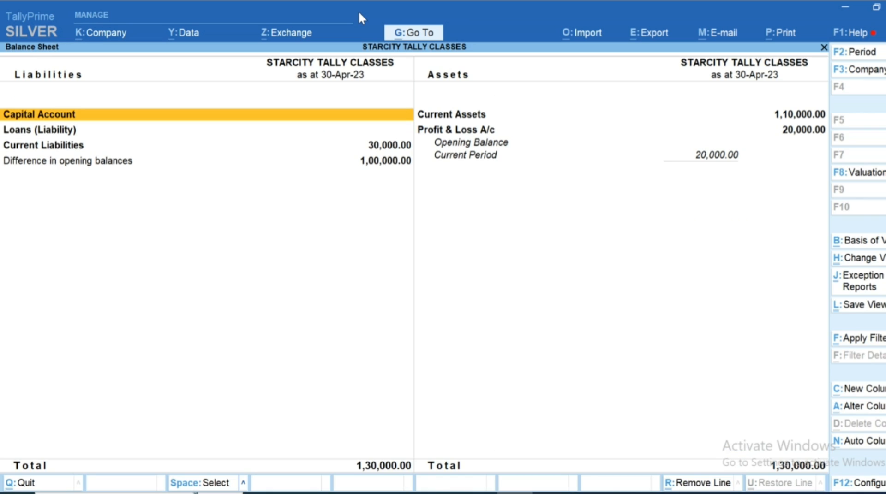
{"action": "key", "text": "Down"}
{"action": "key", "text": "Down"}
{"action": "key", "text": "shift+Return"}
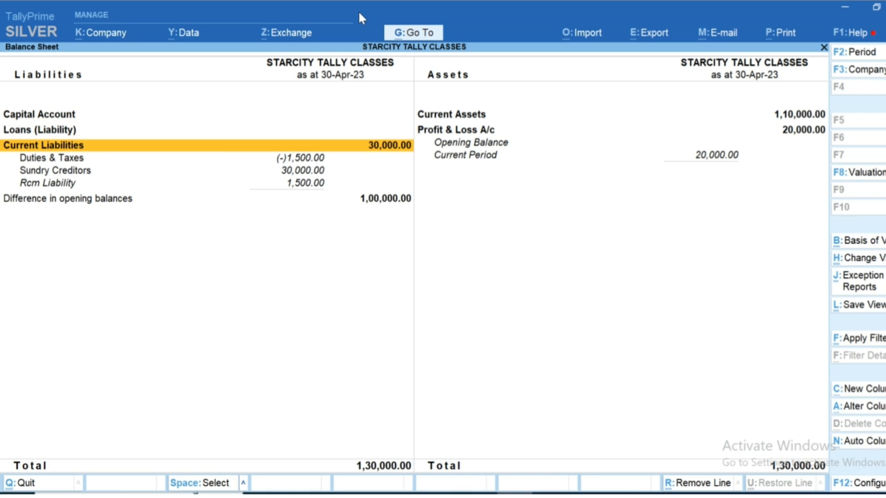
{"action": "key", "text": "Down"}
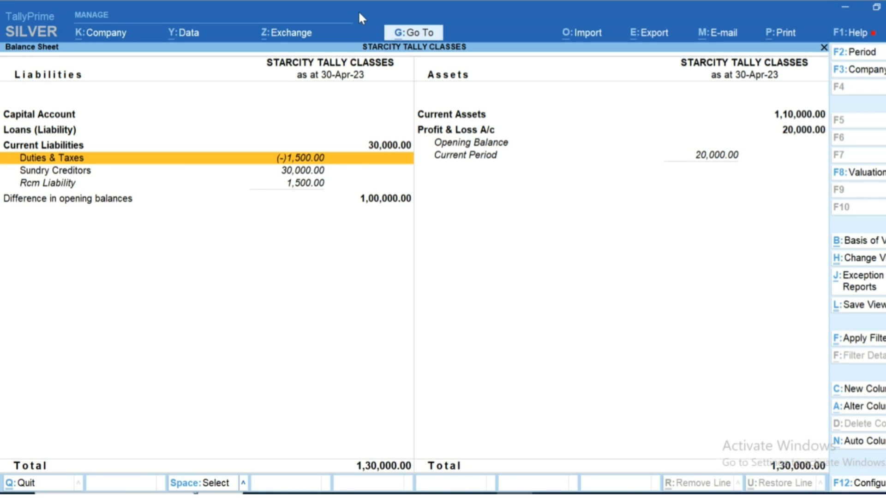
{"action": "key", "text": "Return"}
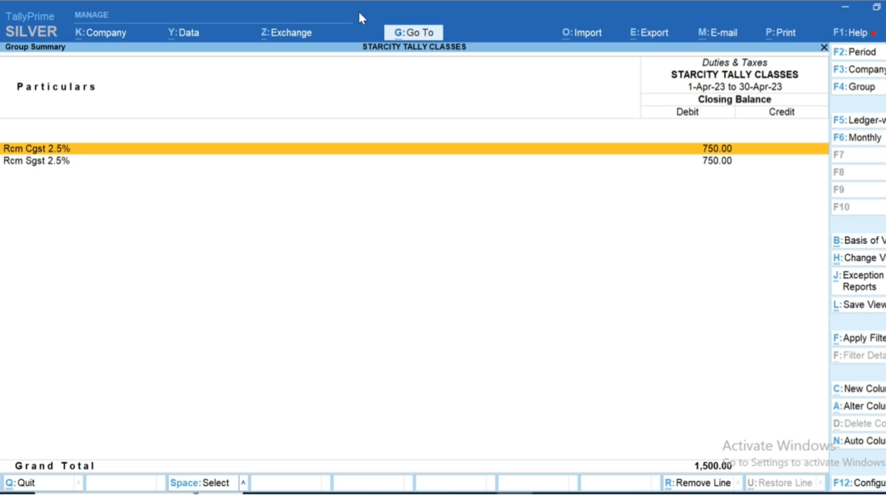
{"action": "key", "text": "Escape"}
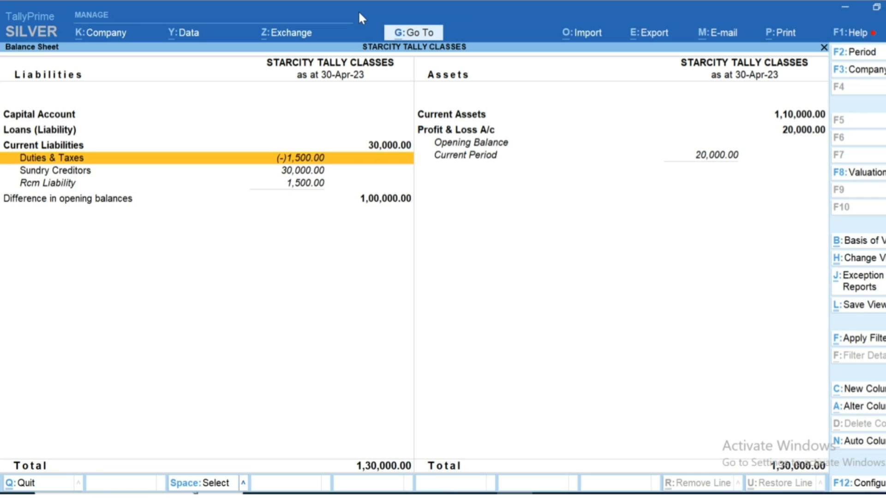
Compare the Duties & Taxes and Rcm Liability lines under Current Liabilities in the Balance Sheet
{"action": "key", "text": "Down"}
{"action": "key", "text": "Down"}
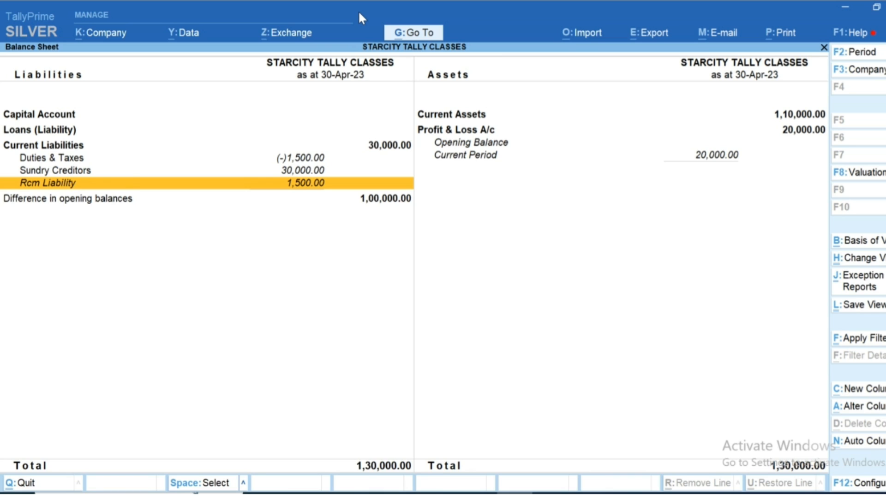
{"action": "key", "text": "Up"}
{"action": "key", "text": "Up"}
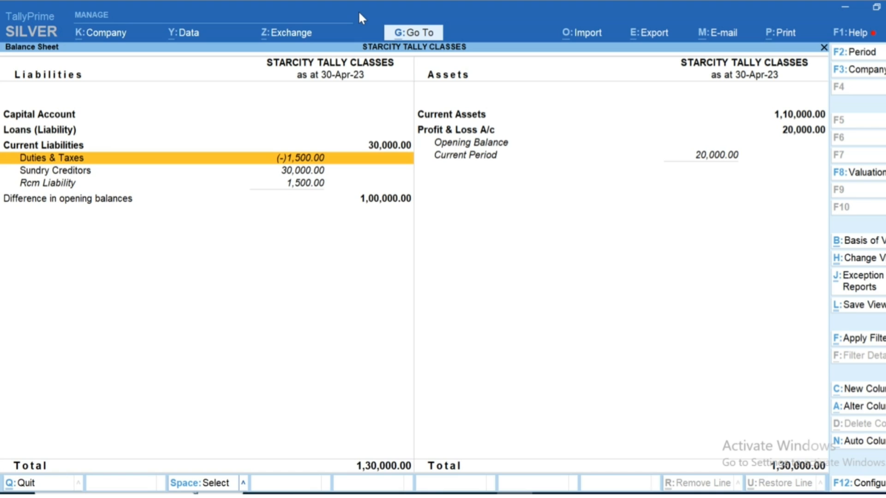
{"action": "key", "text": "Down"}
{"action": "key", "text": "Down"}
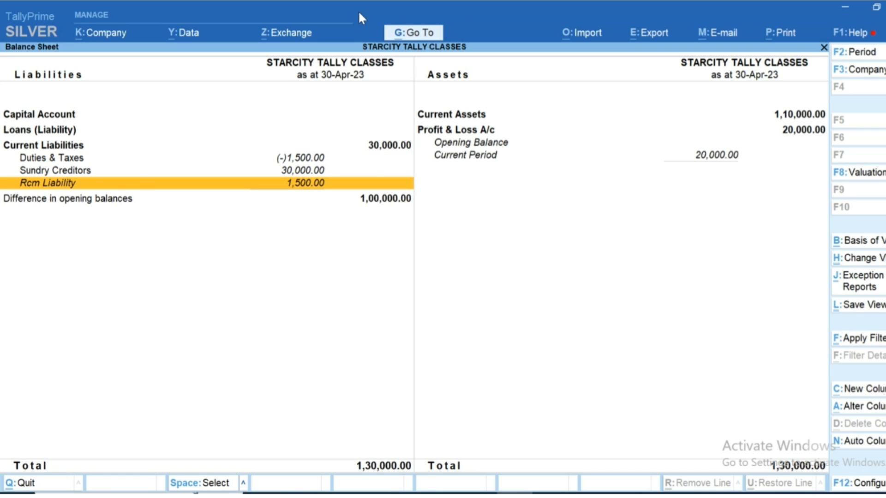
{"action": "key", "text": "Up"}
{"action": "key", "text": "Up"}
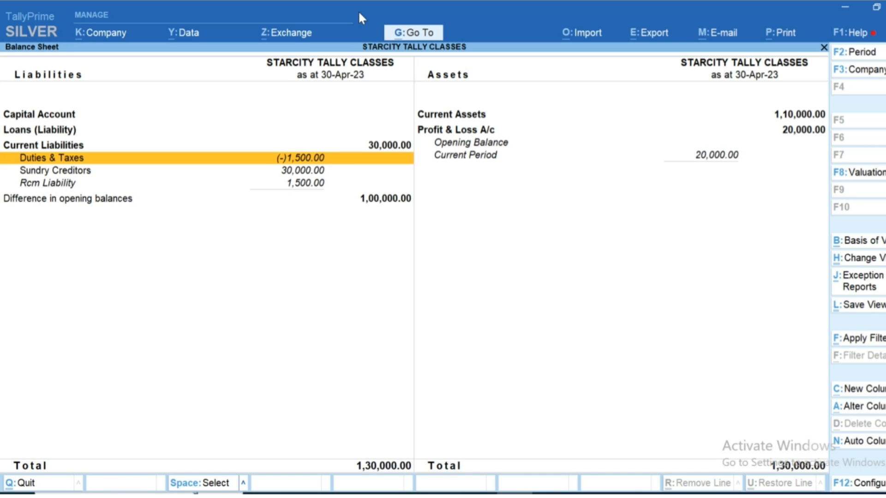
{"action": "key", "text": "Down"}
{"action": "key", "text": "Down"}
{"action": "key", "text": "Up"}
{"action": "key", "text": "Up"}
{"action": "key", "text": "Down"}
{"action": "key", "text": "Down"}
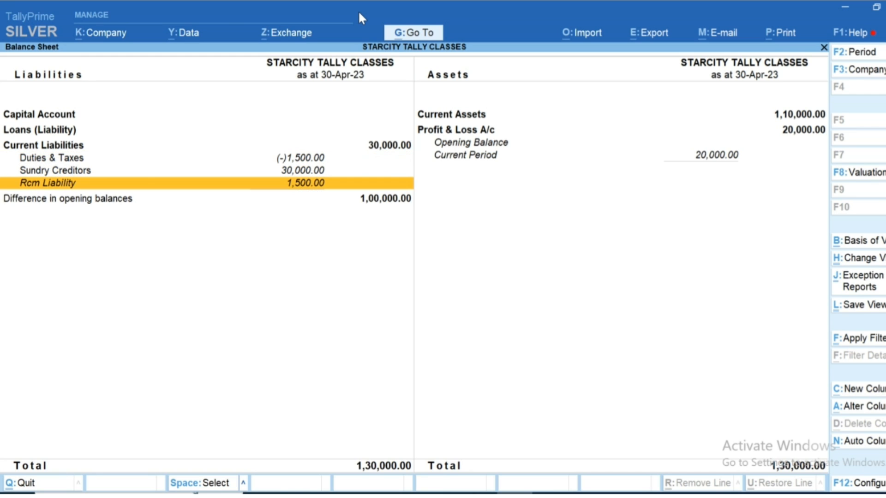
{"action": "key", "text": "Up"}
{"action": "key", "text": "Up"}
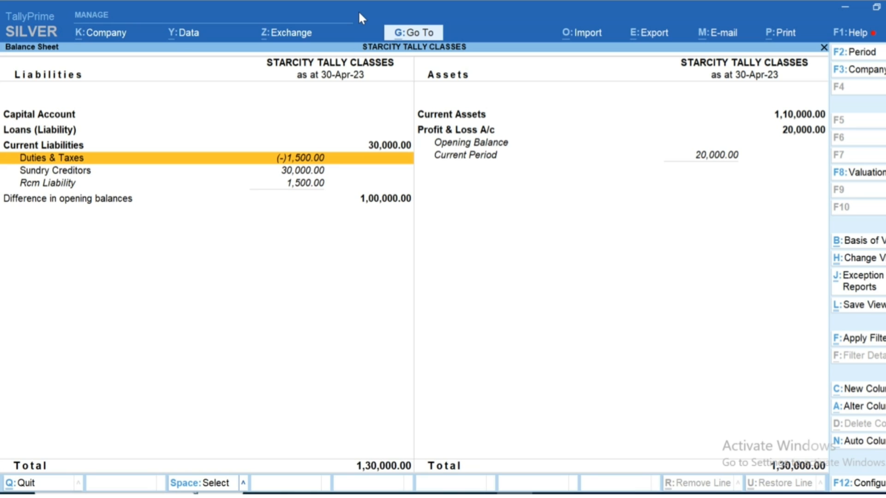
Start a payment voucher with Cash as the paying account
{"action": "key", "text": "Escape"}
{"action": "type", "text": "vV"}
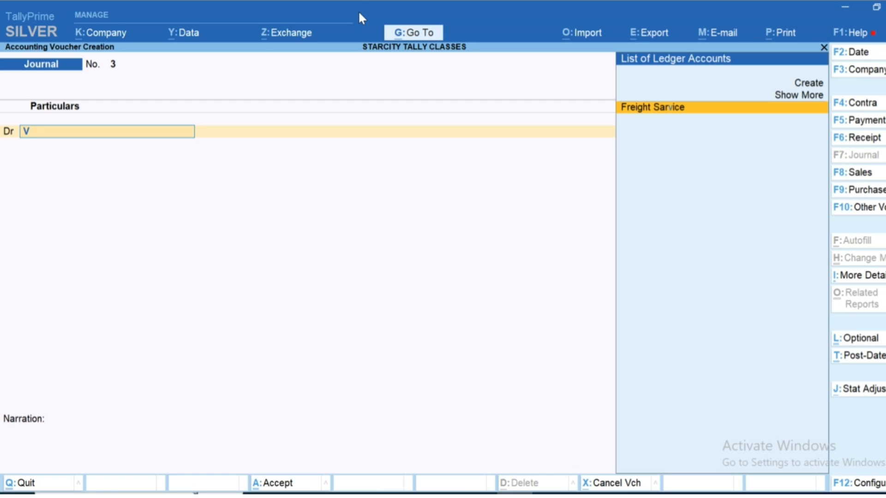
{"action": "key", "text": "BackSpace"}
{"action": "key", "text": "F5"}
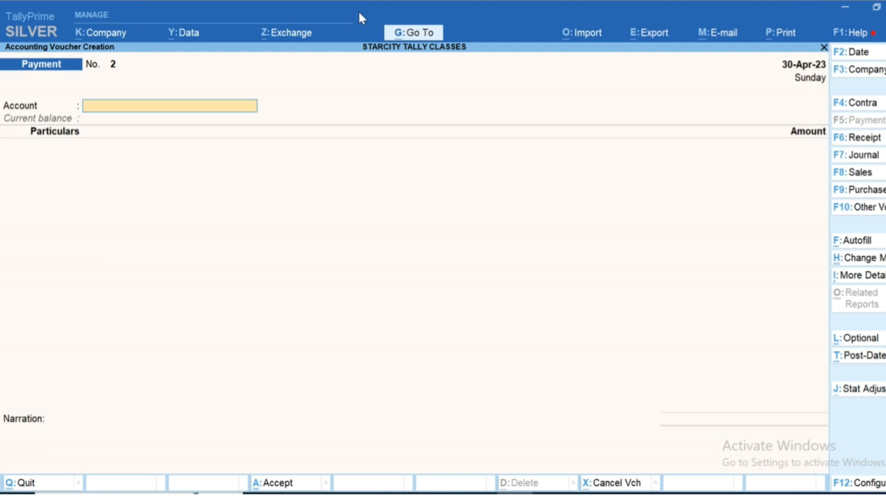
{"action": "key", "text": "Return"}
{"action": "type", "text": "Ch"}
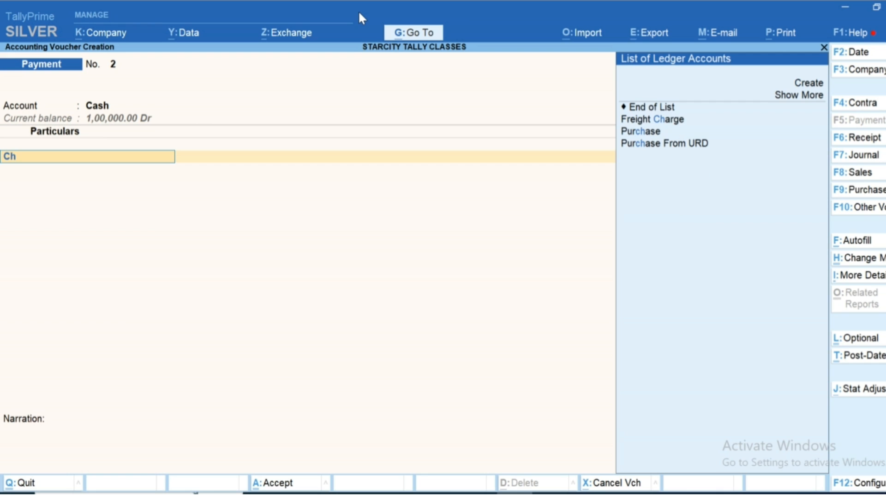
{"action": "key", "text": "BackSpace"}
{"action": "key", "text": "BackSpace"}
Set the payment voucher's ledger to Rcm Liability with an amount of 1,500 and save the voucher
{"action": "type", "text": "Rc"}
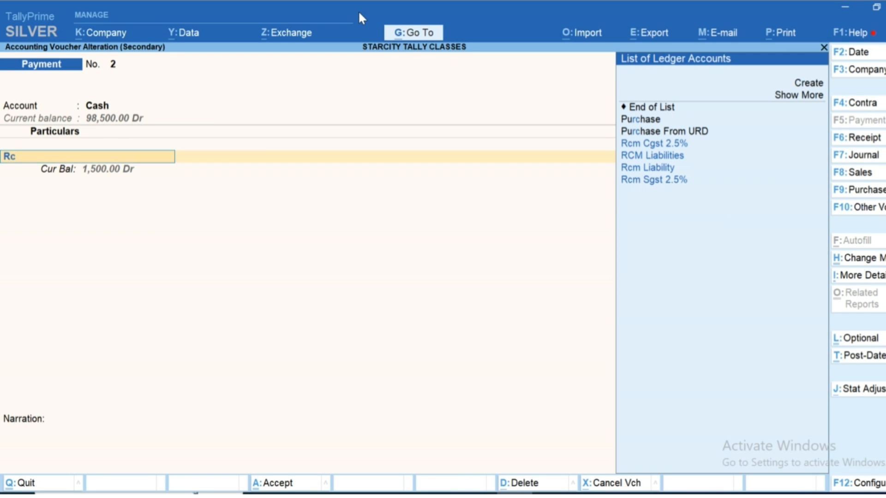
{"action": "key", "text": "Down"}
{"action": "key", "text": "Down"}
{"action": "key", "text": "Return"}
{"action": "key", "text": "Return"}
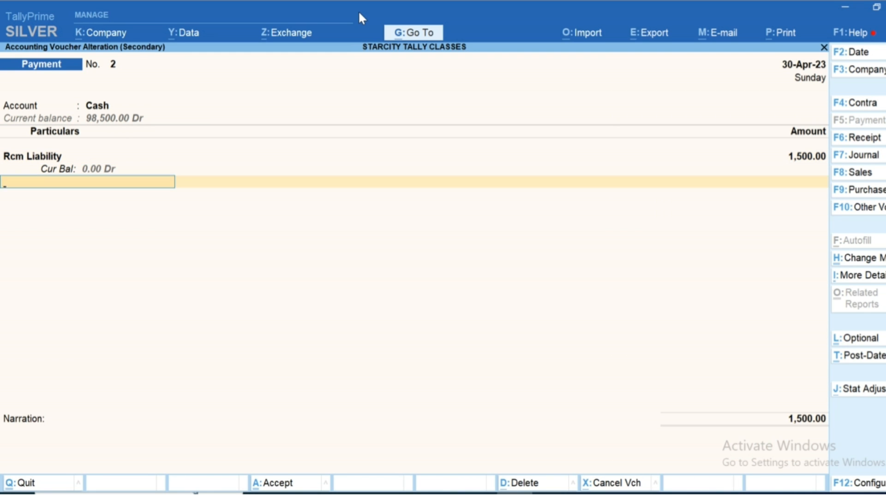
{"action": "key", "text": "Return"}
{"action": "key", "text": "Return"}
{"action": "key", "text": "Return"}
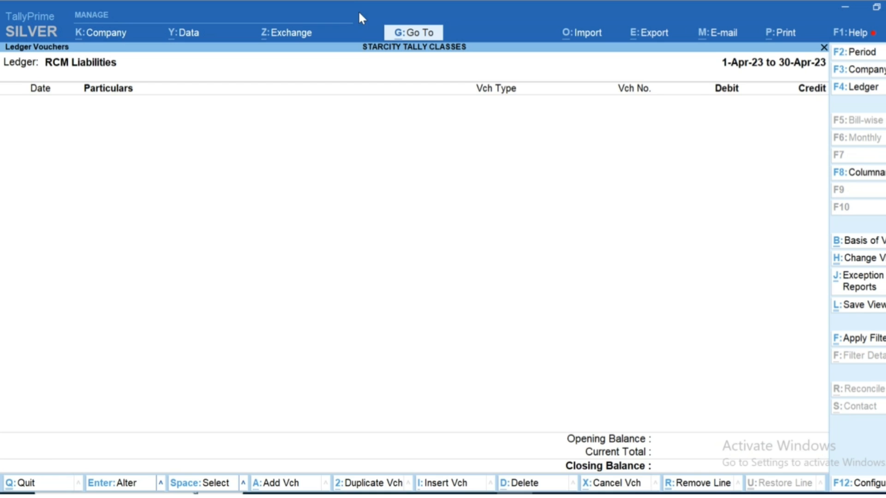
Return to the Balance Sheet and check the Rcm Liability line and the ledgers under Duties & Taxes
{"action": "key", "text": "Escape"}
{"action": "key", "text": "Escape"}
{"action": "key", "text": "Down"}
{"action": "key", "text": "Down"}
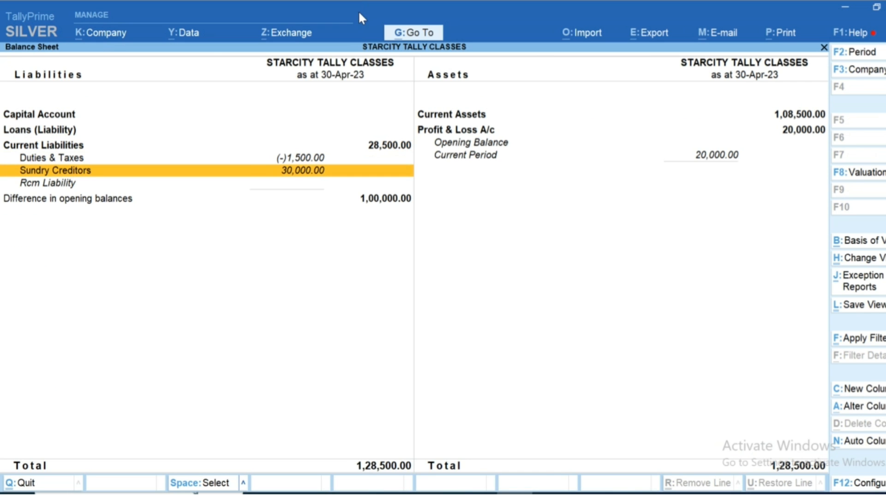
{"action": "key", "text": "Down"}
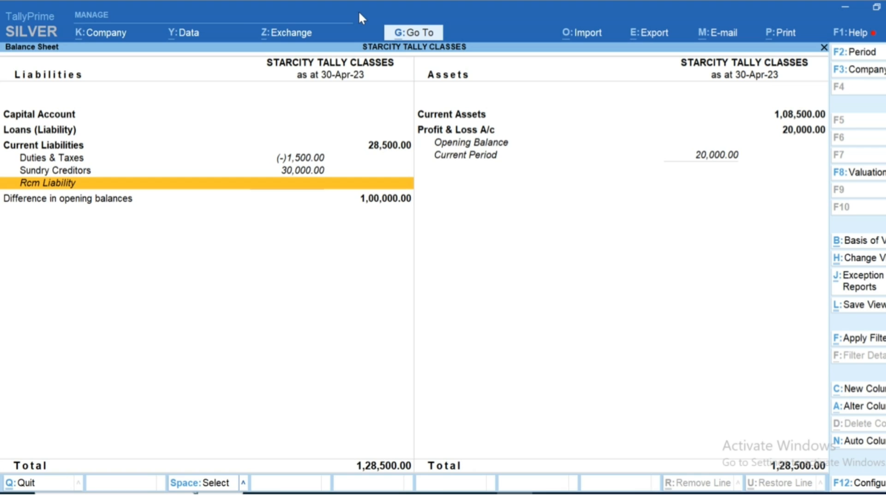
{"action": "key", "text": "Up"}
{"action": "key", "text": "Up"}
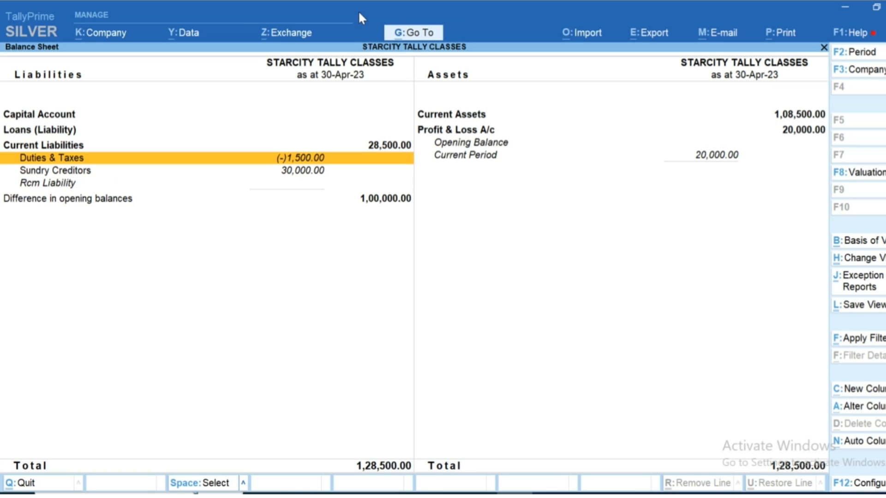
{"action": "key", "text": "Return"}
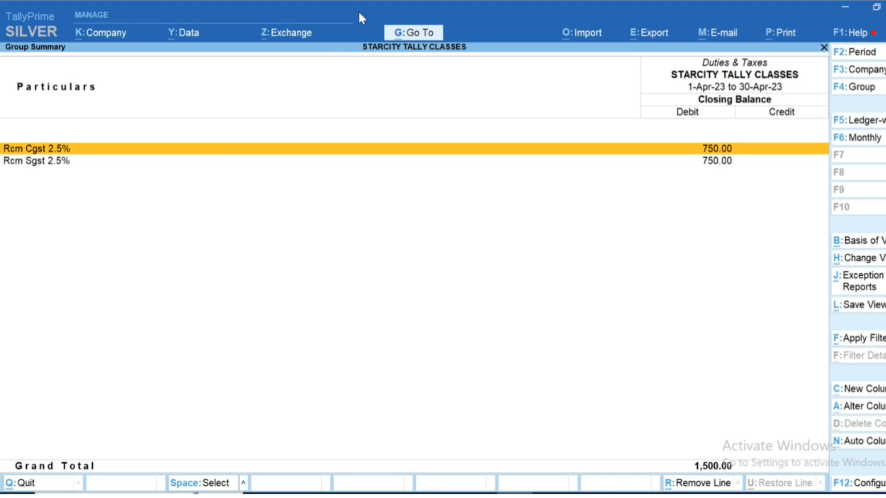
{"action": "key", "text": "Escape"}
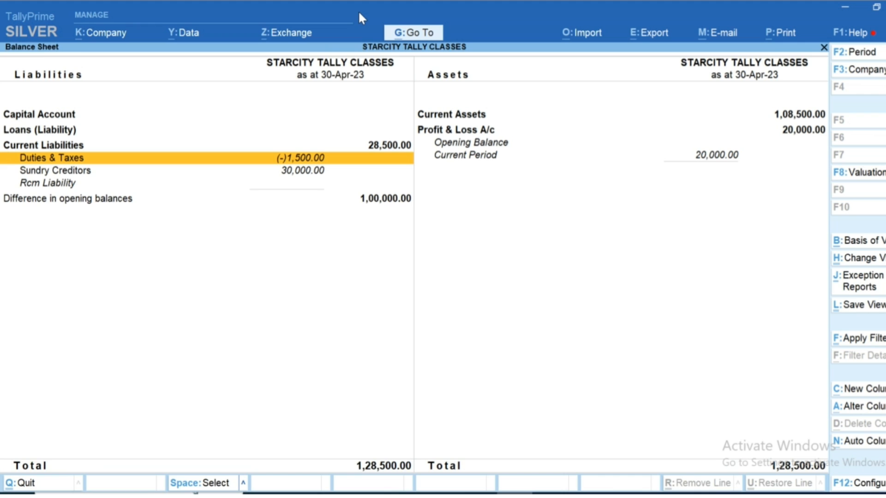
{"action": "key", "text": "Return"}
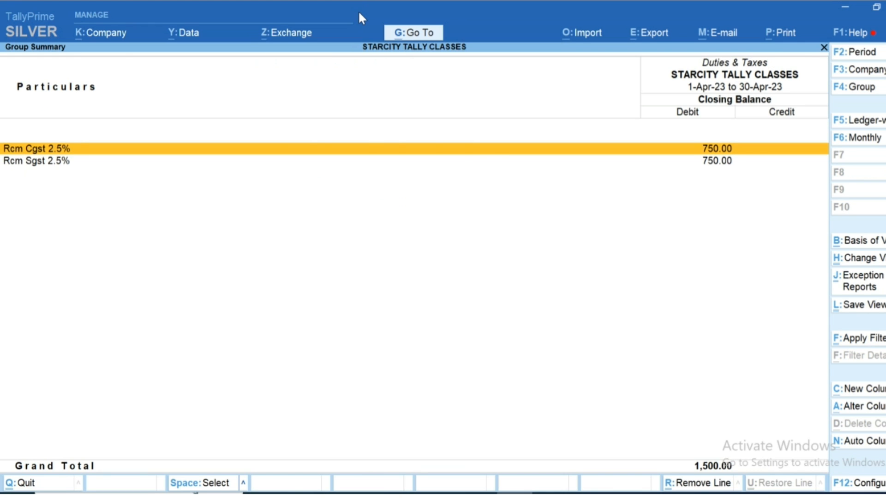
{"action": "key", "text": "Escape"}
Review the April vouchers of the Rcm Liability ledger and return to the Balance Sheet
{"action": "key", "text": "Down"}
{"action": "key", "text": "Down"}
{"action": "key", "text": "Return"}
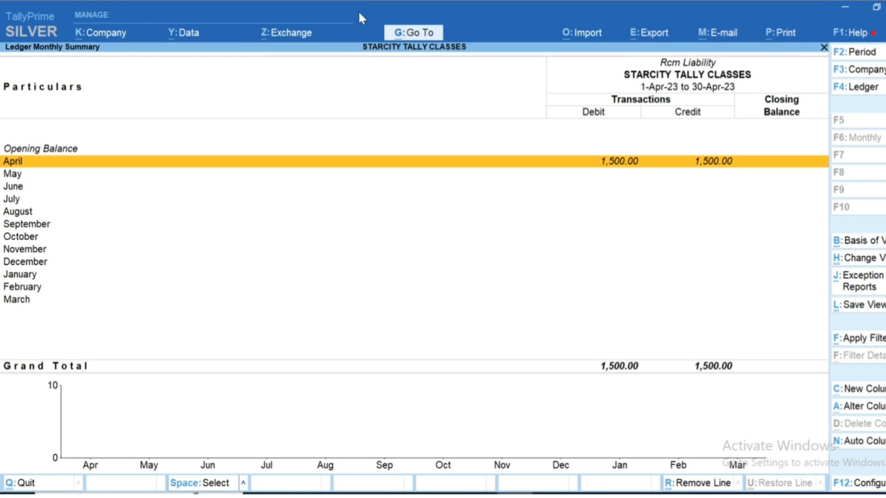
{"action": "key", "text": "Return"}
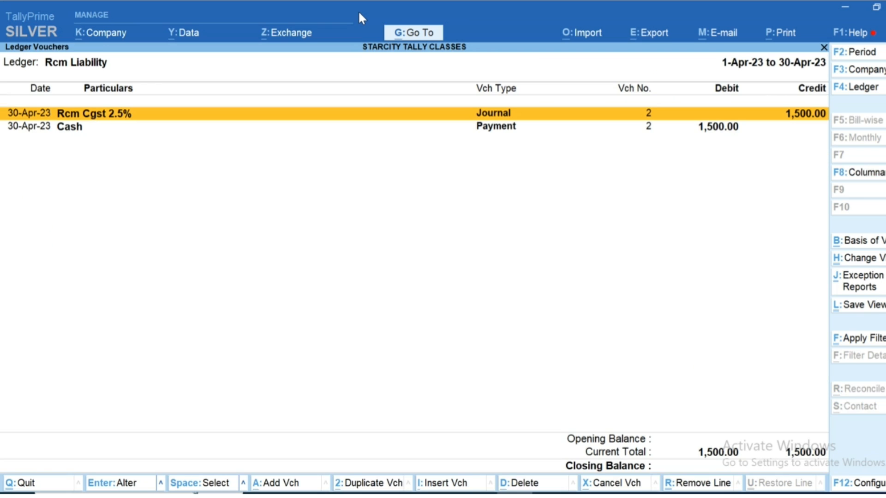
{"action": "key", "text": "Down"}
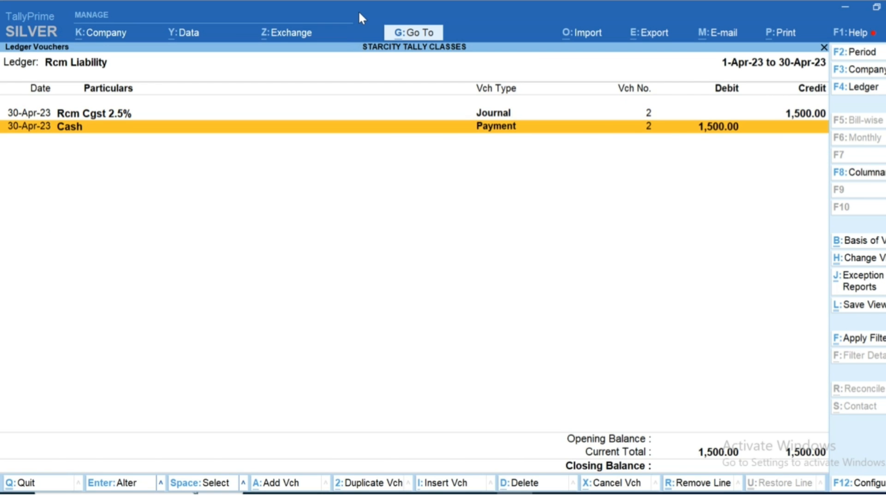
{"action": "key", "text": "Escape"}
{"action": "key", "text": "Escape"}
{"action": "key", "text": "Up"}
{"action": "key", "text": "Up"}
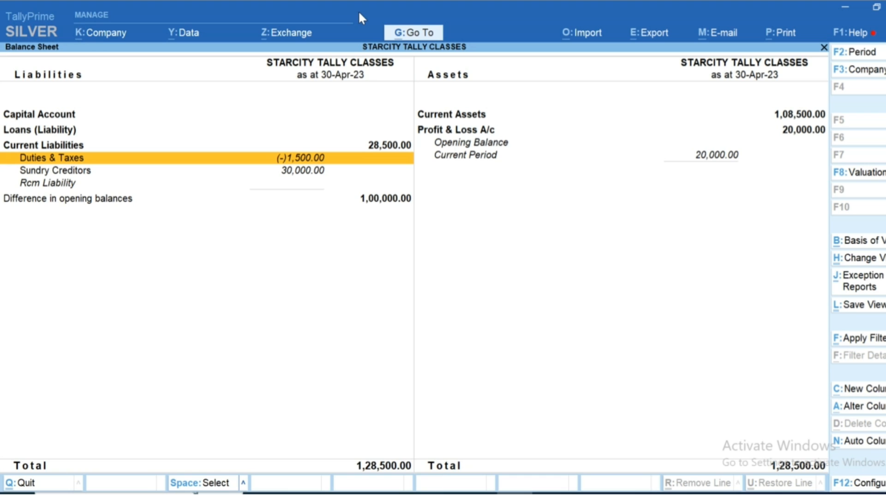
Leave the Balance Sheet and open the GSTR-3B report
{"action": "key", "text": "Escape"}
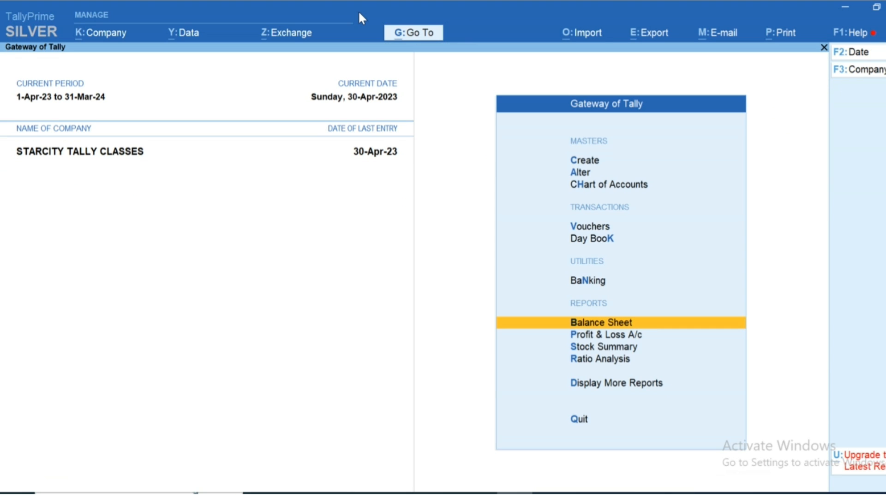
{"action": "key", "text": "d"}
{"action": "key", "text": "g"}
{"action": "key", "text": "Down"}
{"action": "key", "text": "Down"}
{"action": "key", "text": "Return"}
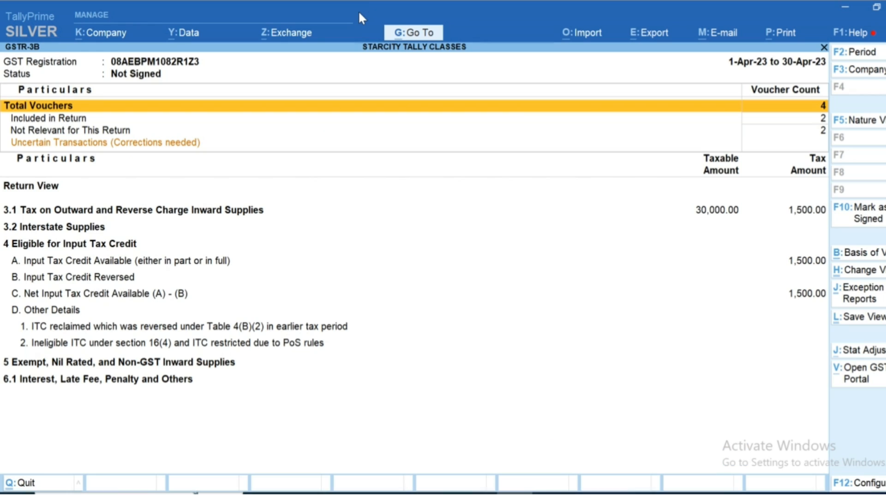
Expand section 3.1 of GSTR-3B and examine the reverse charge inward supplies and input tax credit lines
{"action": "key", "text": "Down"}
{"action": "key", "text": "Down"}
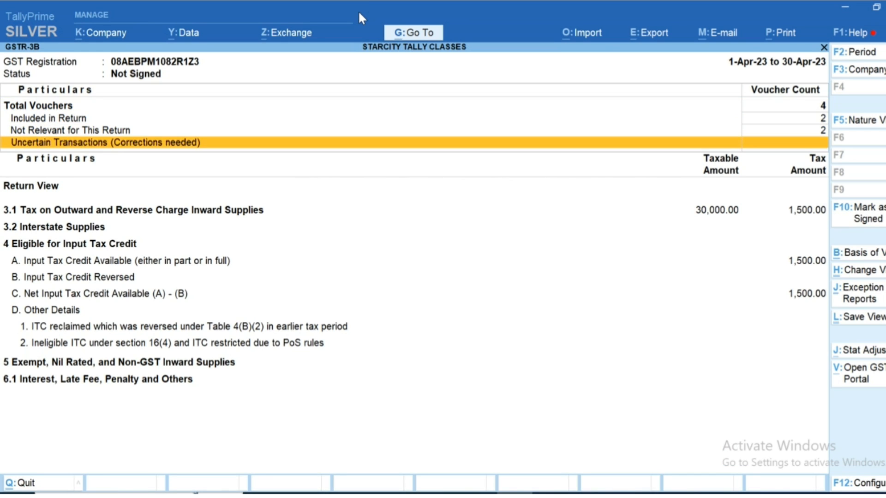
{"action": "key", "text": "Down"}
{"action": "key", "text": "Up"}
{"action": "key", "text": "Return"}
{"action": "key", "text": "Down"}
{"action": "key", "text": "Down"}
{"action": "key", "text": "Down"}
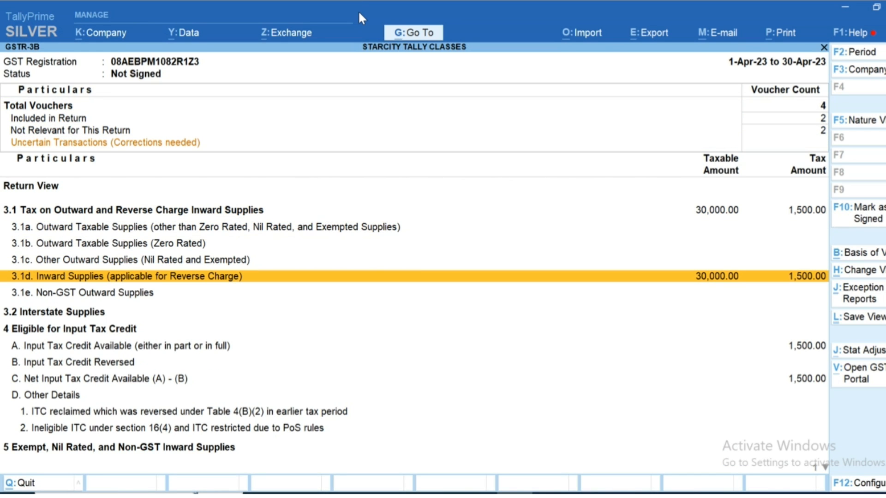
{"action": "key", "text": "Down"}
{"action": "key", "text": "Down"}
{"action": "key", "text": "Down"}
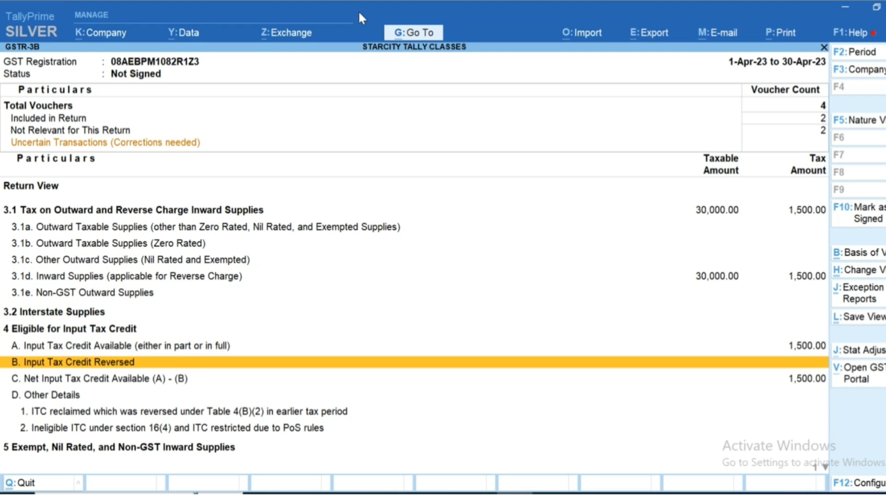
Expand Input Tax Credit Available in section 4 of GSTR-3B, examine the reverse charge and net credit lines, and leave the report
{"action": "key", "text": "Up"}
{"action": "key", "text": "Return"}
{"action": "key", "text": "Down"}
{"action": "key", "text": "Down"}
{"action": "key", "text": "Down"}
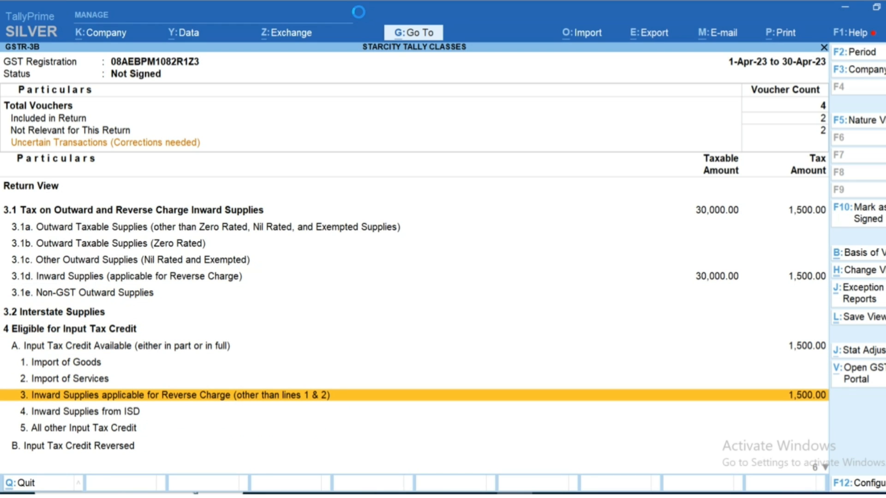
{"action": "key", "text": "Down"}
{"action": "key", "text": "Down"}
{"action": "key", "text": "Down"}
{"action": "key", "text": "Down"}
{"action": "key", "text": "Up"}
{"action": "key", "text": "Down"}
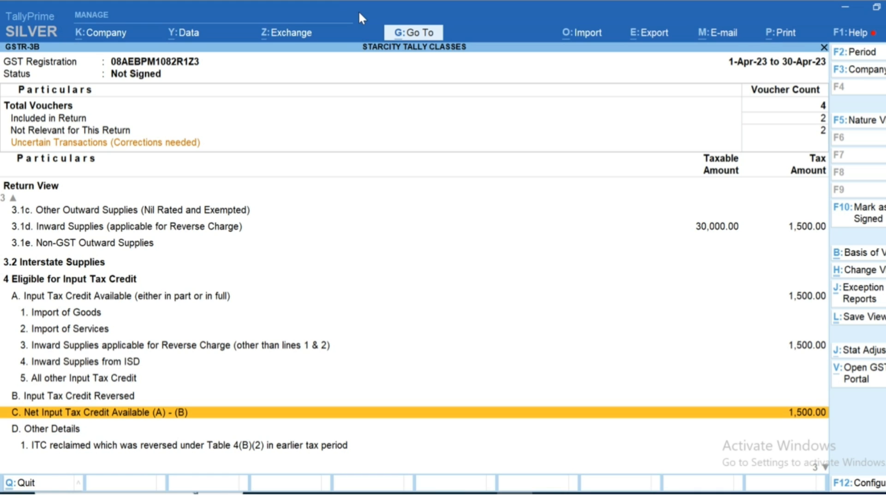
{"action": "key", "text": "Escape"}
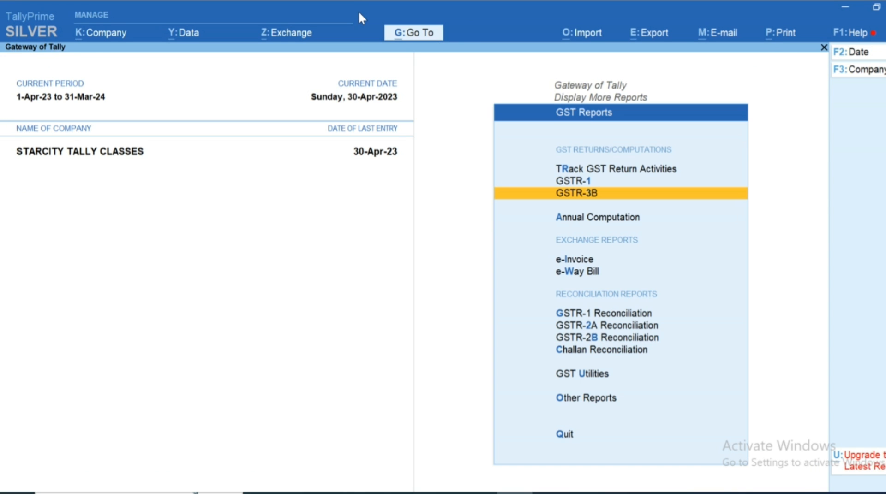
{"action": "key", "text": "b"}
{"action": "key", "text": "Escape"}
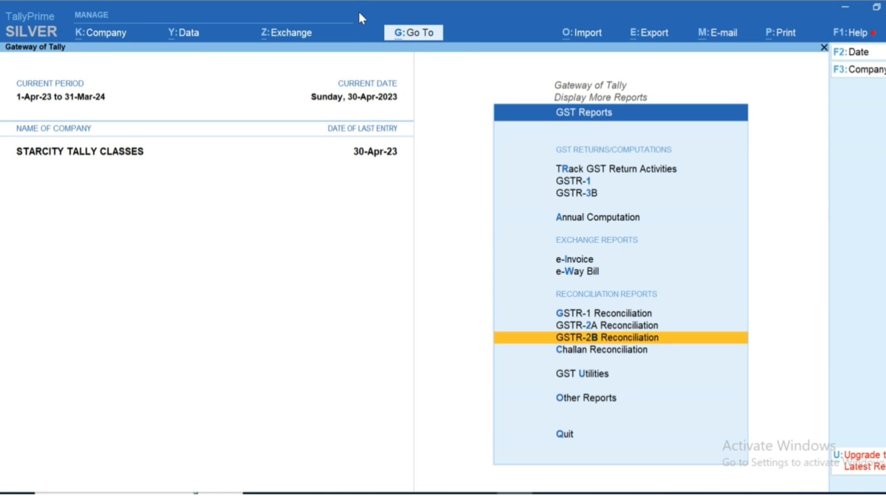
{"action": "key", "text": "Return"}
{"action": "key", "text": "Escape"}
{"action": "key", "text": "Escape"}
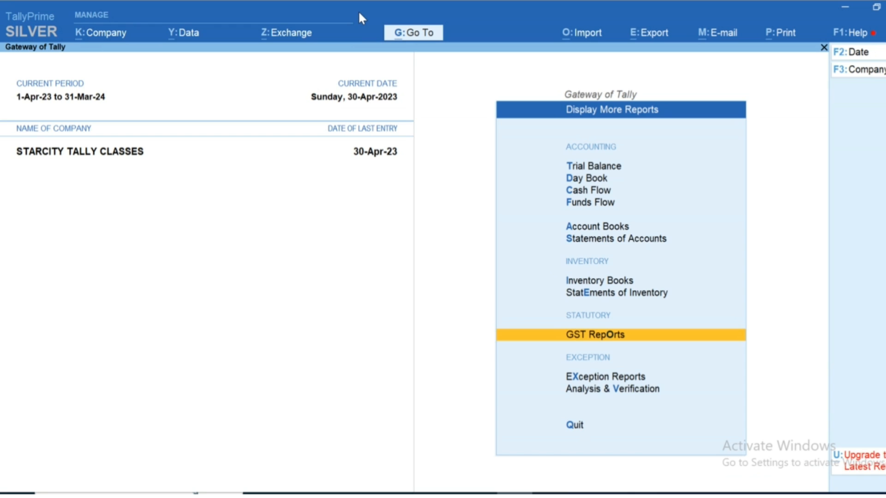
Open the Balance Sheet, expand Current Liabilities to check Duties & Taxes and Rcm Liability, and return to the Gateway
{"action": "key", "text": "Down"}
{"action": "key", "text": "Down"}
{"action": "key", "text": "Escape"}
{"action": "key", "text": "b"}
{"action": "key", "text": "Down"}
{"action": "key", "text": "Down"}
{"action": "key", "text": "shift+Return"}
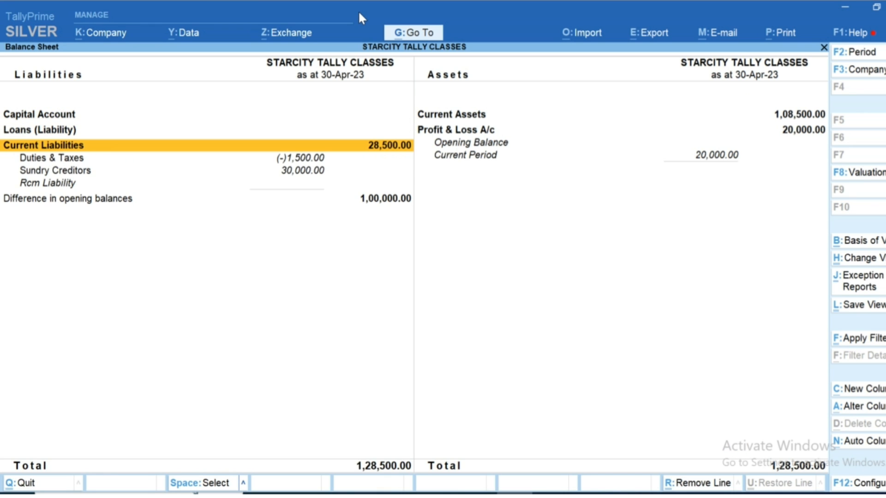
{"action": "key", "text": "Down"}
{"action": "key", "text": "Down"}
{"action": "key", "text": "Escape"}
{"action": "key", "text": "d"}
{"action": "key", "text": "a"}
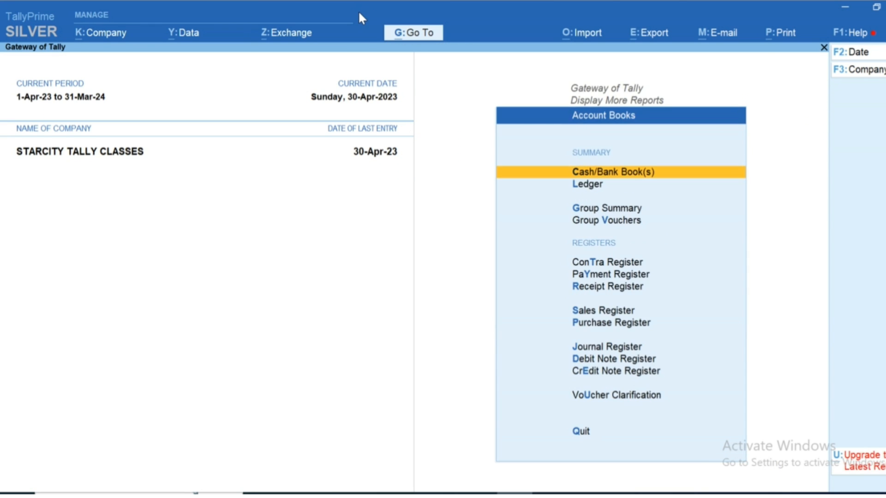
{"action": "key", "text": "Return"}
{"action": "key", "text": "Escape"}
{"action": "key", "text": "Escape"}
{"action": "key", "text": "Escape"}
{"action": "key", "text": "Escape"}
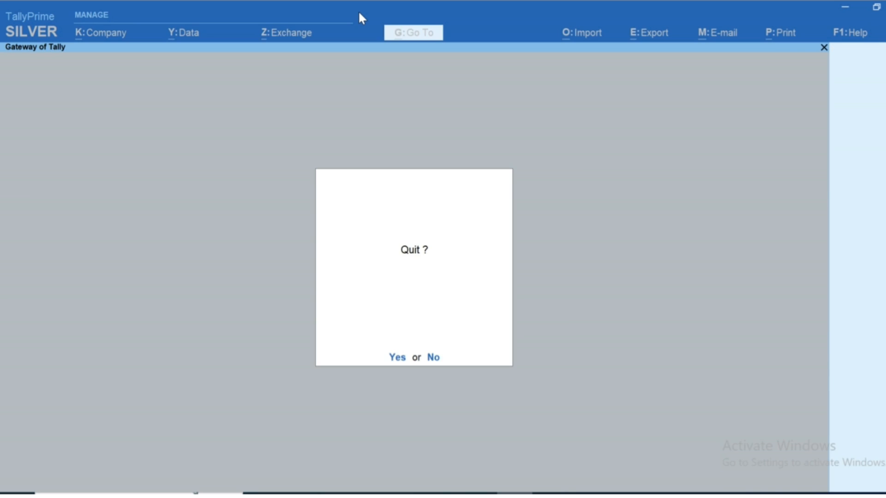
{"action": "key", "text": "n"}
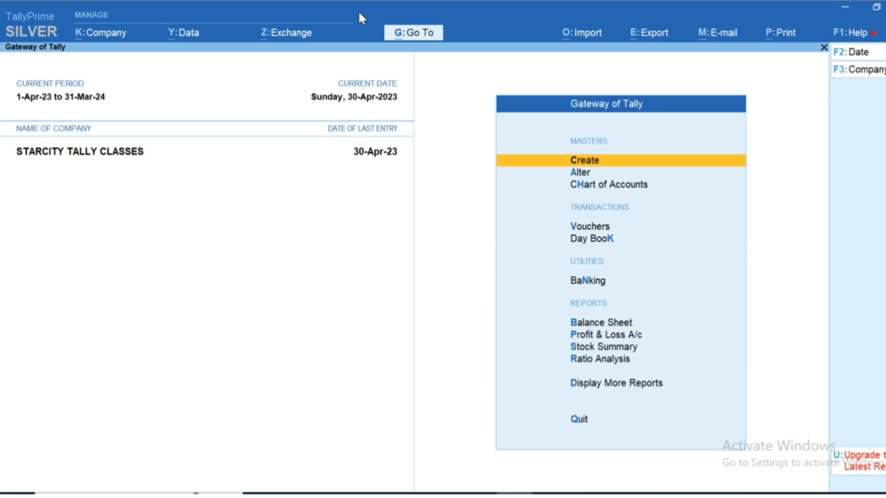
Start a Sales voucher for the party Rohit & Company Jaipur and accept its party details
{"action": "key", "text": "v"}
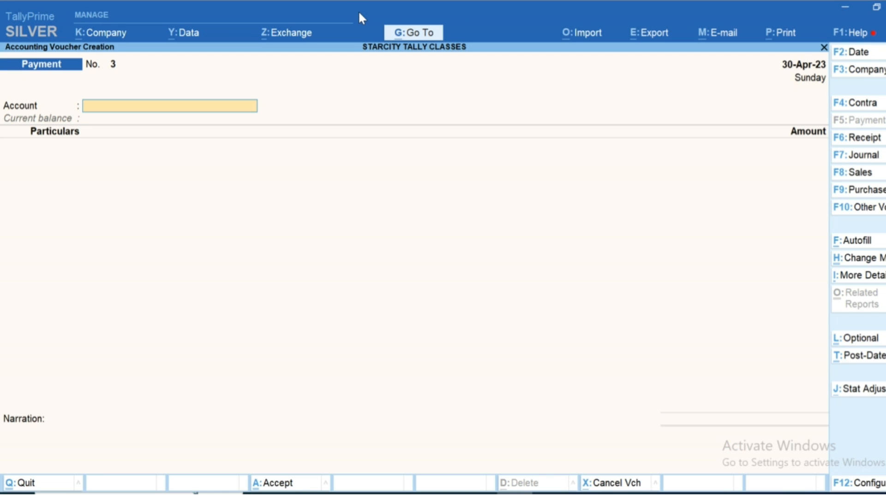
{"action": "key", "text": "F8"}
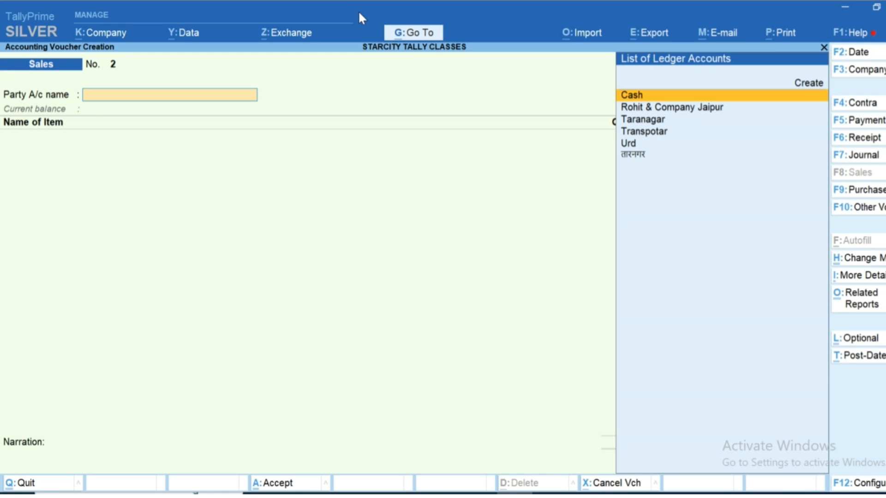
{"action": "key", "text": "Down"}
{"action": "key", "text": "Return"}
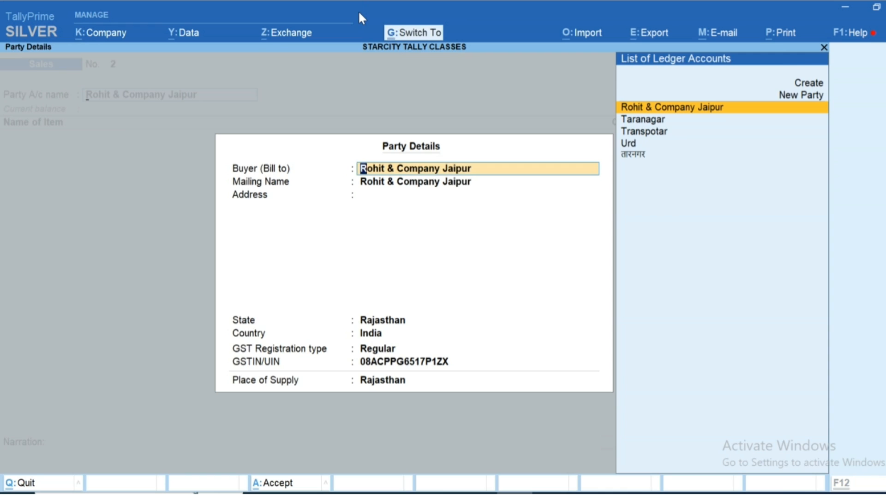
{"action": "key", "text": "ctrl+a"}
Change the sales voucher to Accounting Invoice mode and keep the same party and its details
{"action": "key", "text": "ctrl+h"}
{"action": "key", "text": "Up"}
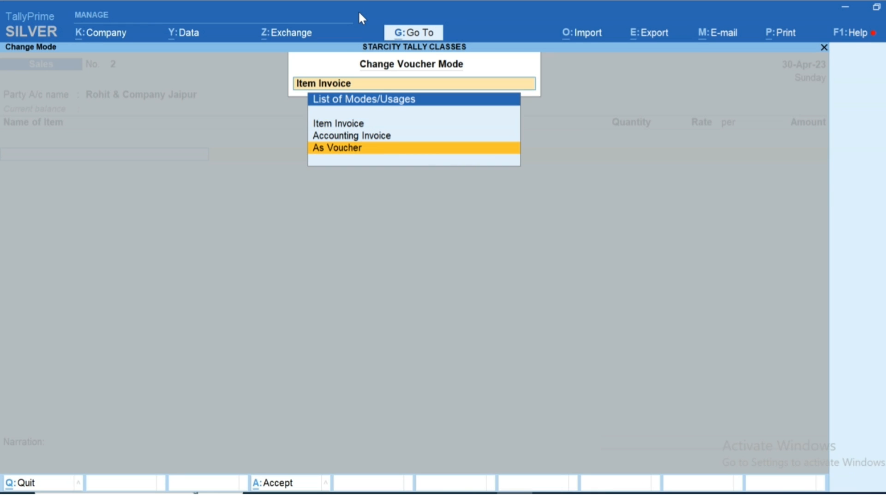
{"action": "key", "text": "Up"}
{"action": "key", "text": "Return"}
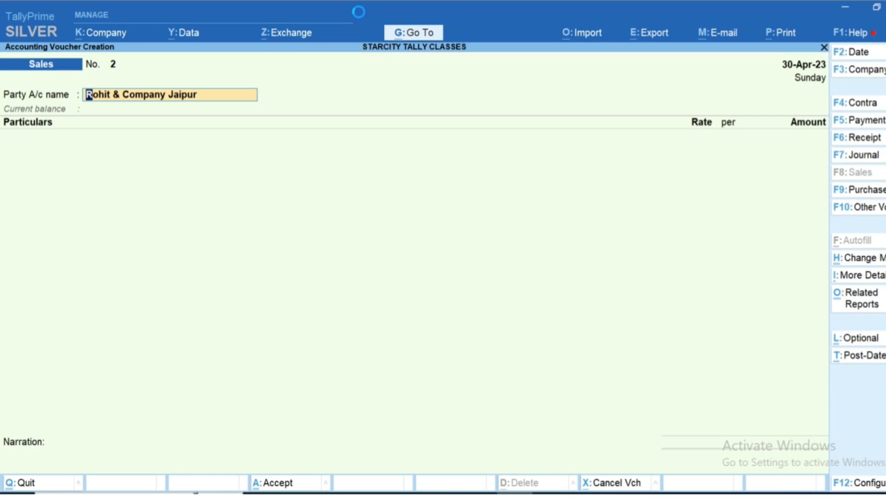
{"action": "key", "text": "Return"}
{"action": "key", "text": "ctrl+a"}
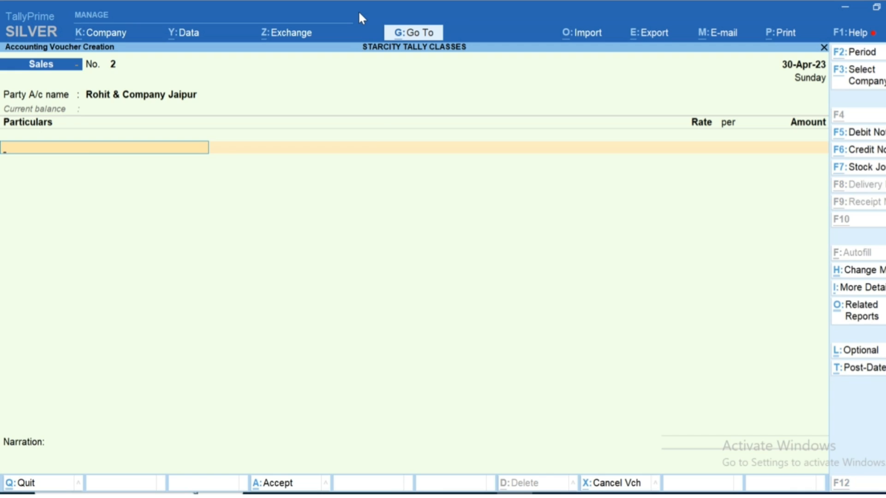
Create a new ledger named Freight Sarcive Charge under Indirect Incomes for the voucher's particulars
{"action": "key", "text": "alt+c"}
{"action": "type", "text": "Freight"}
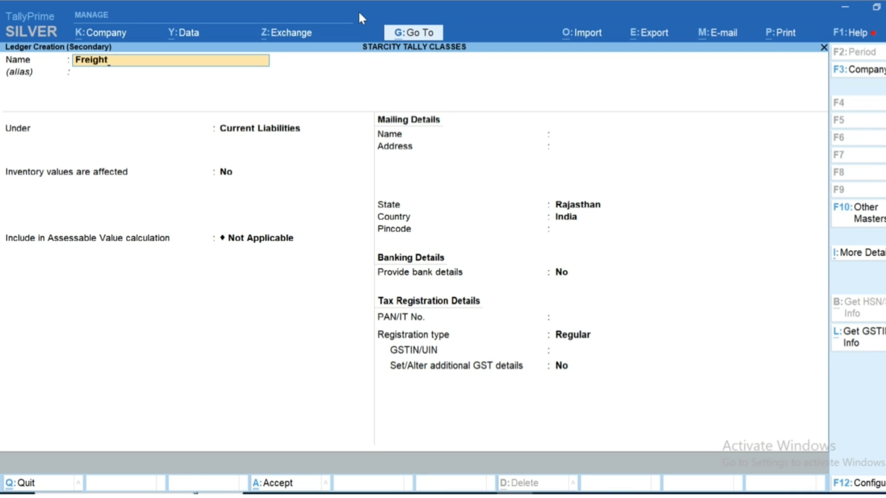
{"action": "type", "text": "Sarcive Charge"}
{"action": "key", "text": "Return"}
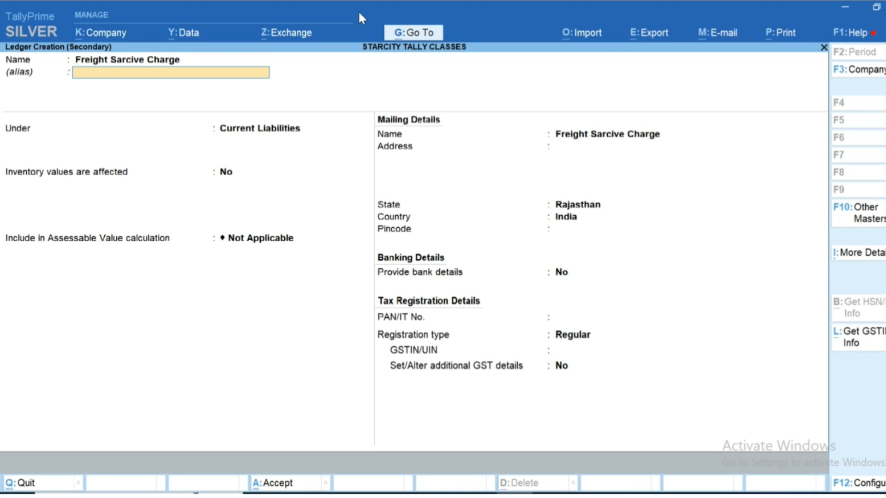
{"action": "key", "text": "Return"}
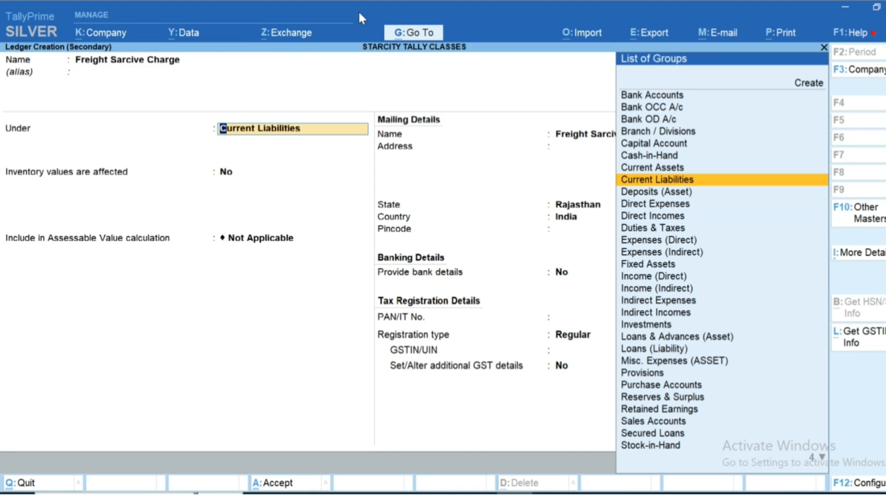
{"action": "type", "text": "Ind"}
{"action": "key", "text": "Down"}
{"action": "key", "text": "Return"}
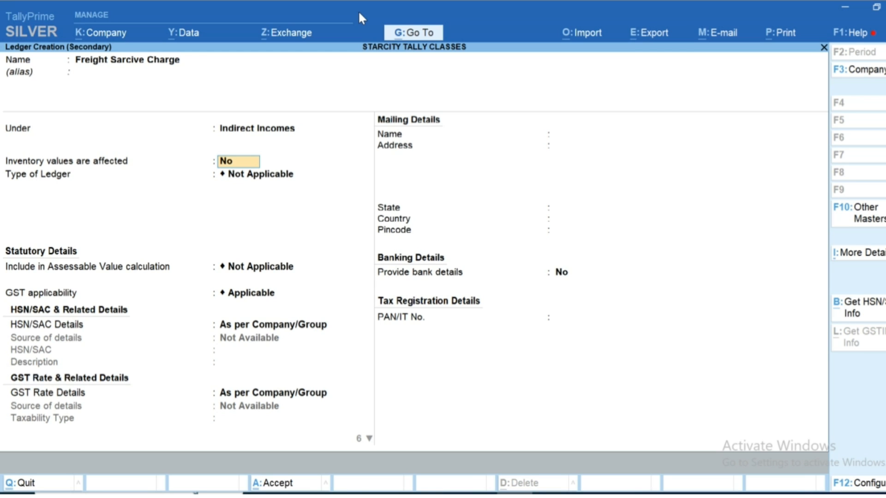
Keep GST applicable for the ledger and specify its HSN/SAC details with code 4545 and no description
{"action": "key", "text": "Return"}
{"action": "key", "text": "Return"}
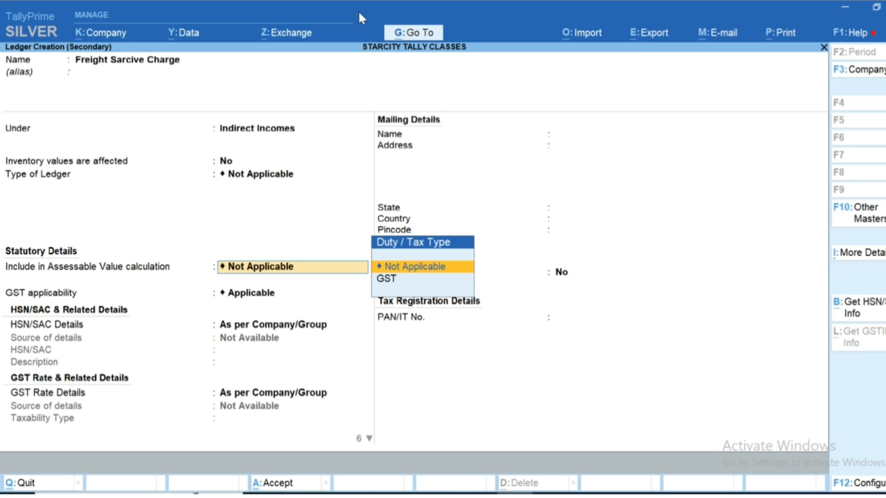
{"action": "key", "text": "Return"}
{"action": "key", "text": "Return"}
{"action": "key", "text": "Down"}
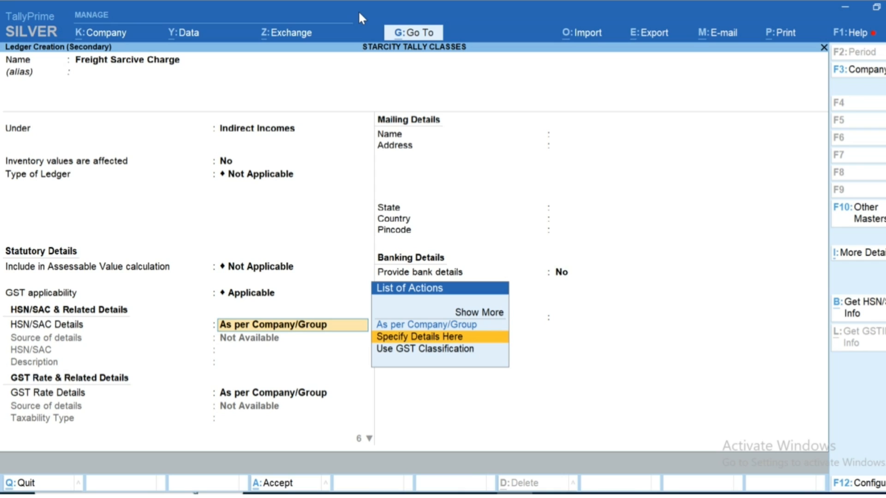
{"action": "key", "text": "Return"}
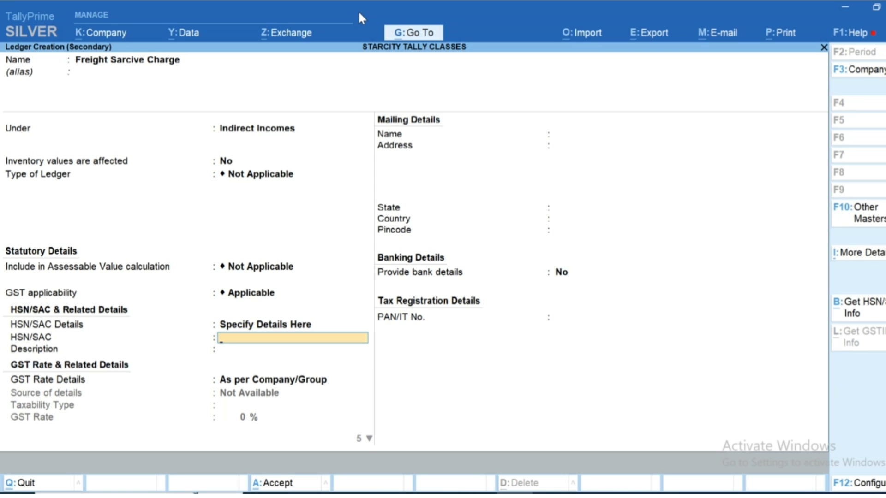
{"action": "type", "text": "4545"}
{"action": "key", "text": "Return"}
{"action": "key", "text": "Return"}
Specify the ledger's GST rate details as Taxable at 5% with no cess valuation
{"action": "key", "text": "Down"}
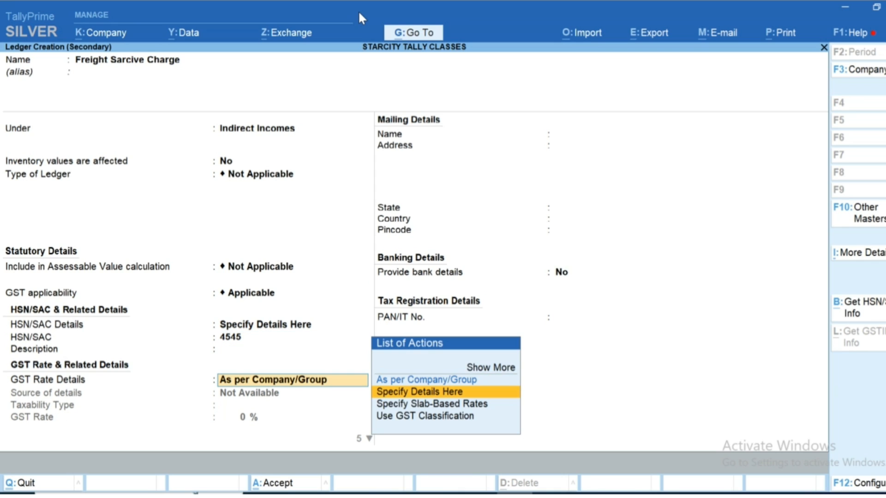
{"action": "key", "text": "Return"}
{"action": "key", "text": "Return"}
{"action": "type", "text": "5"}
{"action": "key", "text": "Return"}
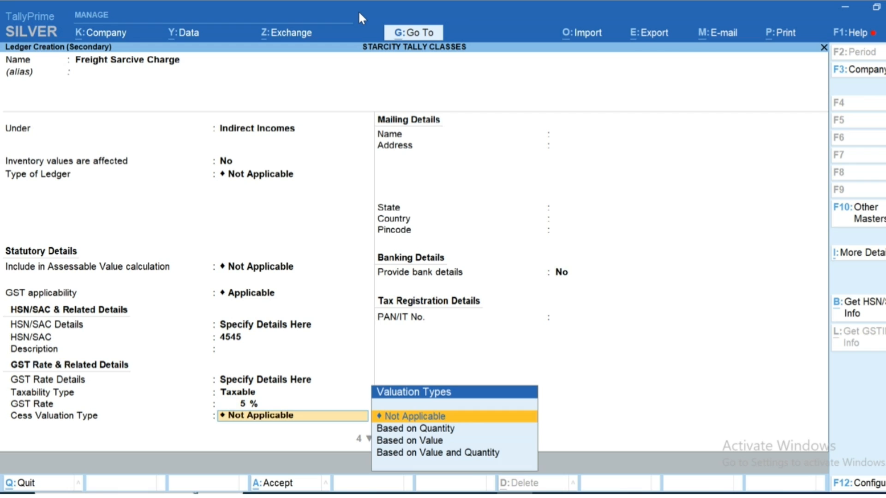
{"action": "key", "text": "Return"}
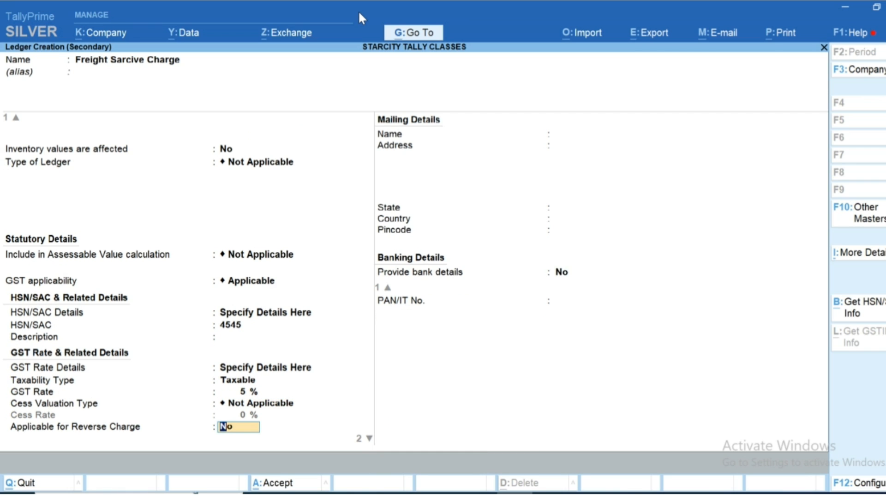
Mark the freight ledger as applicable for reverse charge, keep input tax credit eligibility and supply type Services, and save it
{"action": "key", "text": "y"}
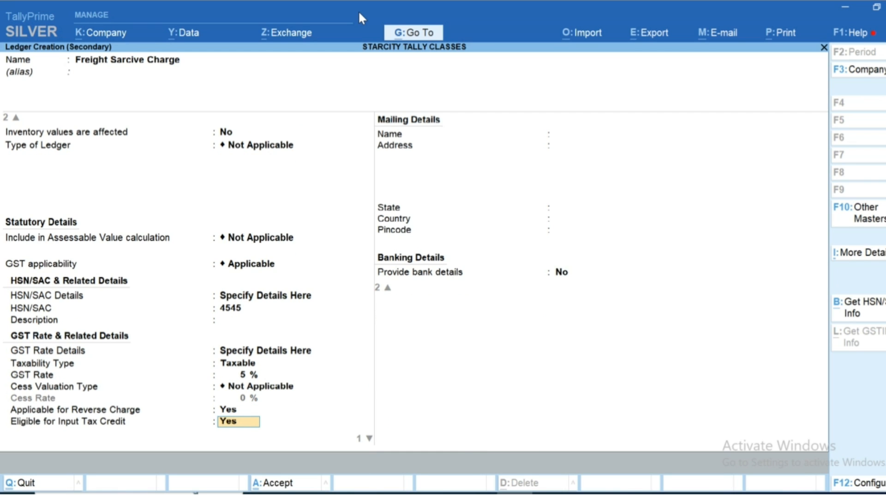
{"action": "key", "text": "Return"}
{"action": "key", "text": "Return"}
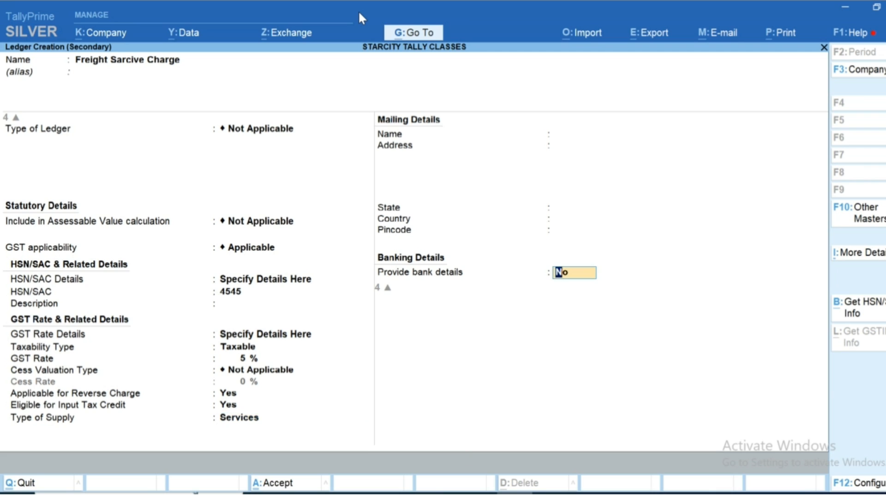
{"action": "key", "text": "Return"}
{"action": "key", "text": "Return"}
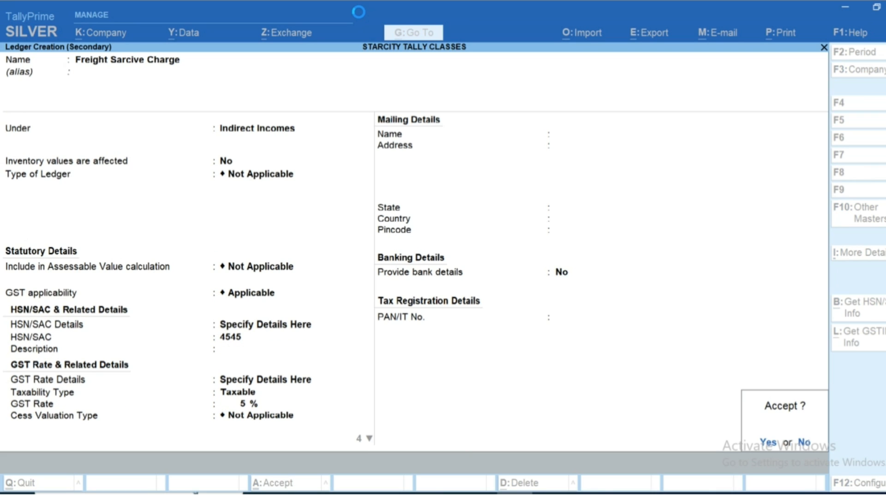
{"action": "key", "text": "Return"}
Enter 50000 for the freight ledger, set e-Invoice details to No, and save the sales voucher without generating an e-Invoice
{"action": "type", "text": "50000"}
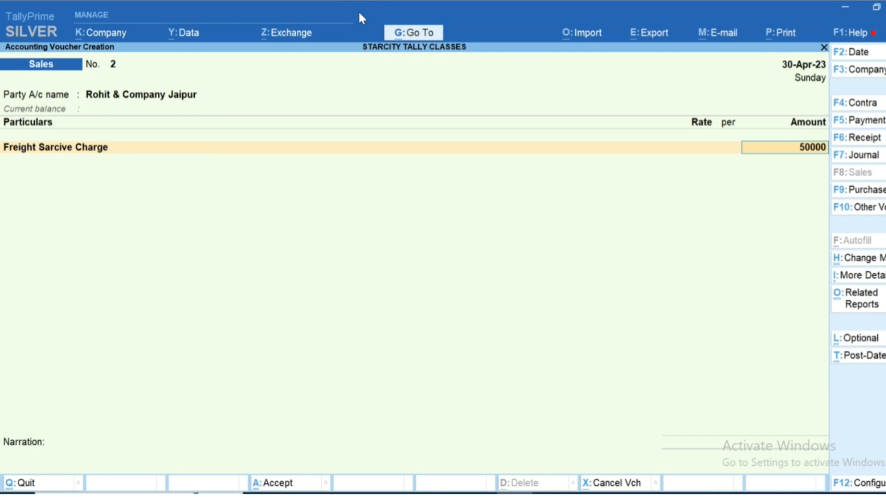
{"action": "key", "text": "Return"}
{"action": "key", "text": "Return"}
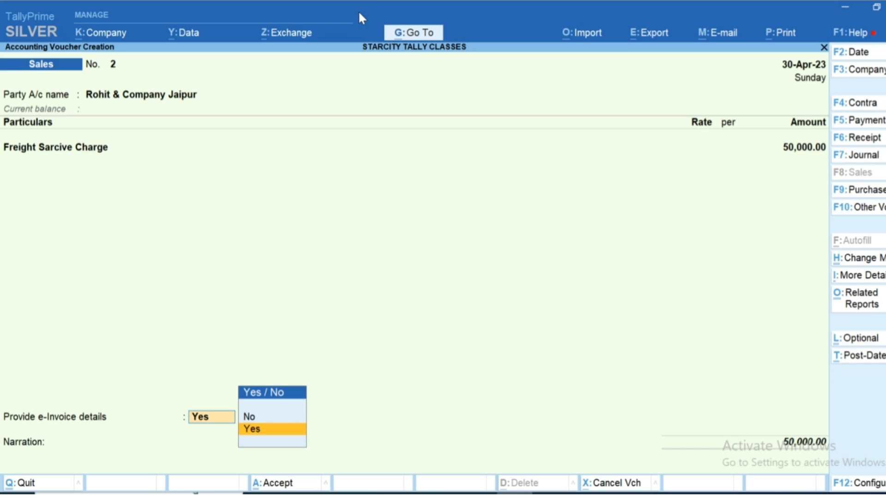
{"action": "key", "text": "Down"}
{"action": "key", "text": "Return"}
{"action": "key", "text": "Return"}
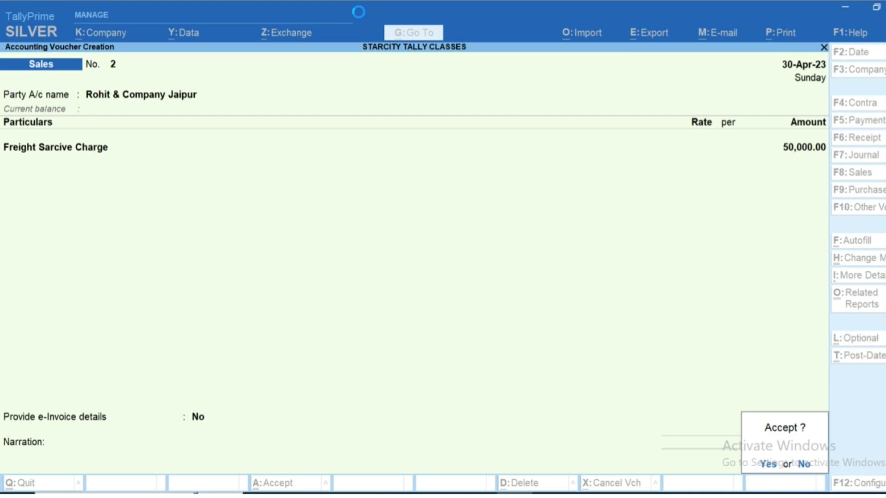
{"action": "key", "text": "Return"}
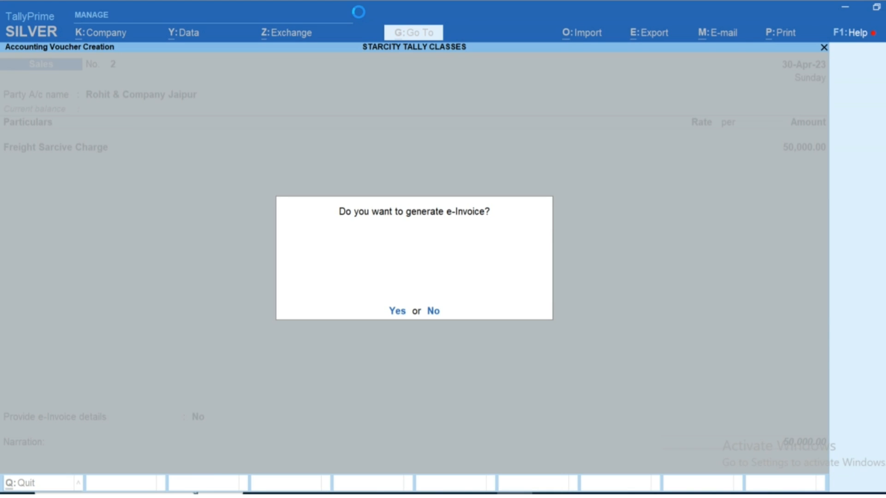
{"action": "key", "text": "n"}
Reopen the saved sales voucher and examine the CGST and SGST breakdown of the freight charge in its GST tax analysis
{"action": "key", "text": "Page_Up"}
{"action": "key", "text": "ctrl+o"}
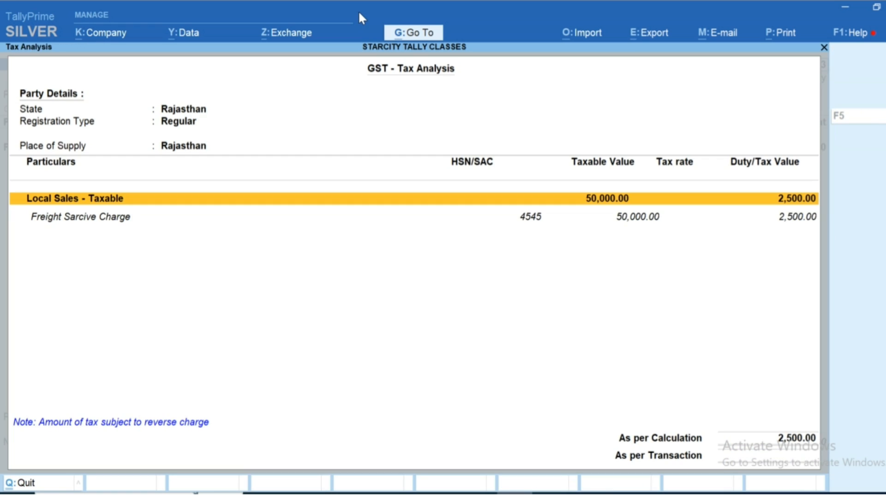
{"action": "key", "text": "Down"}
{"action": "key", "text": "Return"}
{"action": "key", "text": "Down"}
{"action": "key", "text": "Down"}
{"action": "key", "text": "Down"}
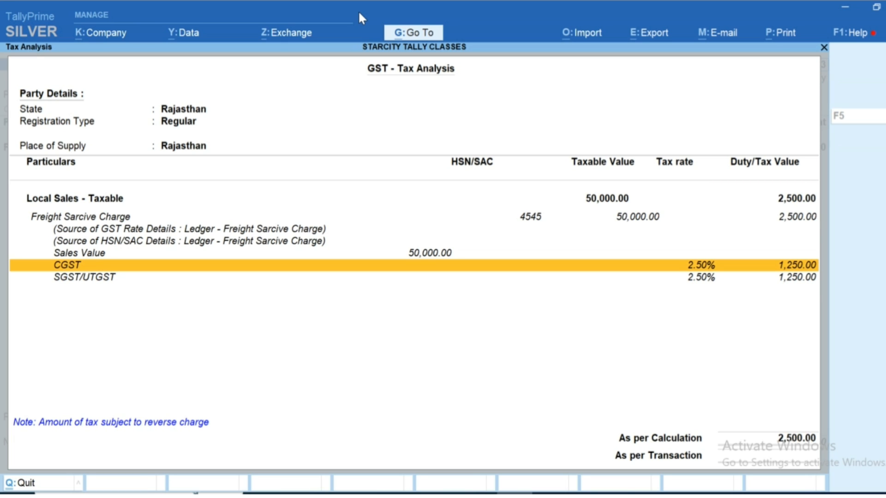
{"action": "key", "text": "Escape"}
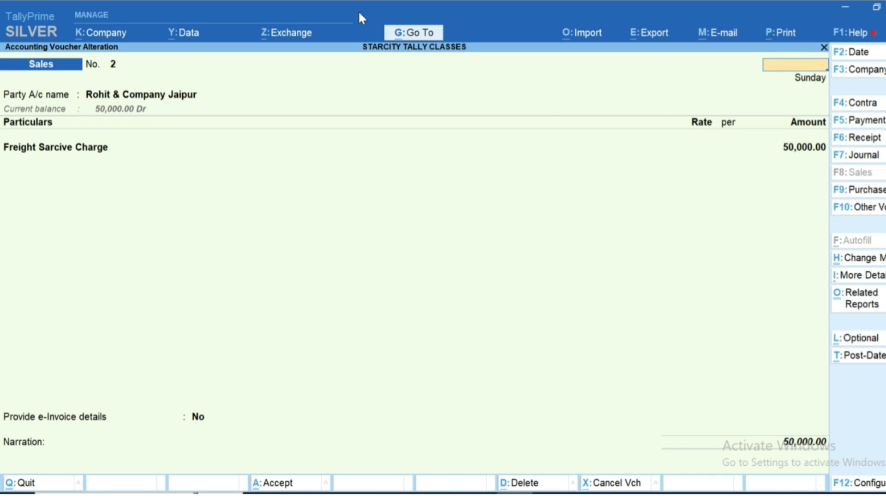
Close the sales voucher and view the Balance Sheet as at 30-Apr-23
{"action": "key", "text": "Escape"}
{"action": "key", "text": "Escape"}
{"action": "key", "text": "Escape"}
{"action": "key", "text": "Escape"}
{"action": "key", "text": "n"}
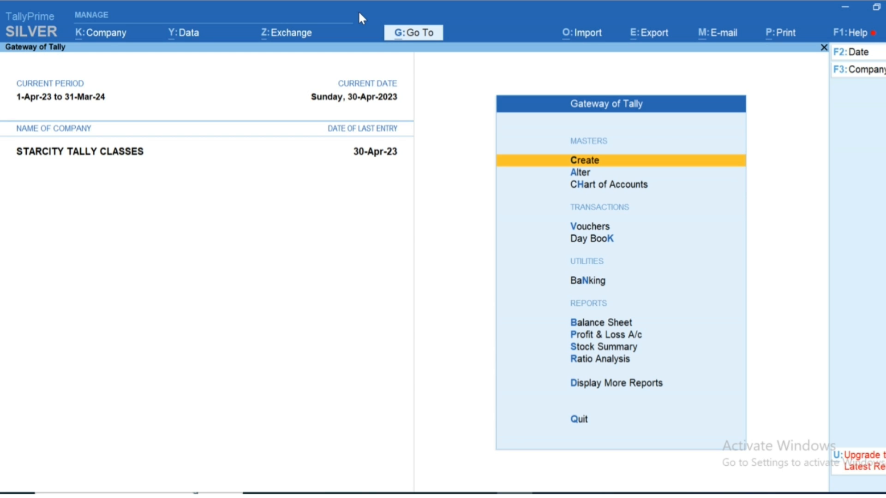
{"action": "key", "text": "b"}
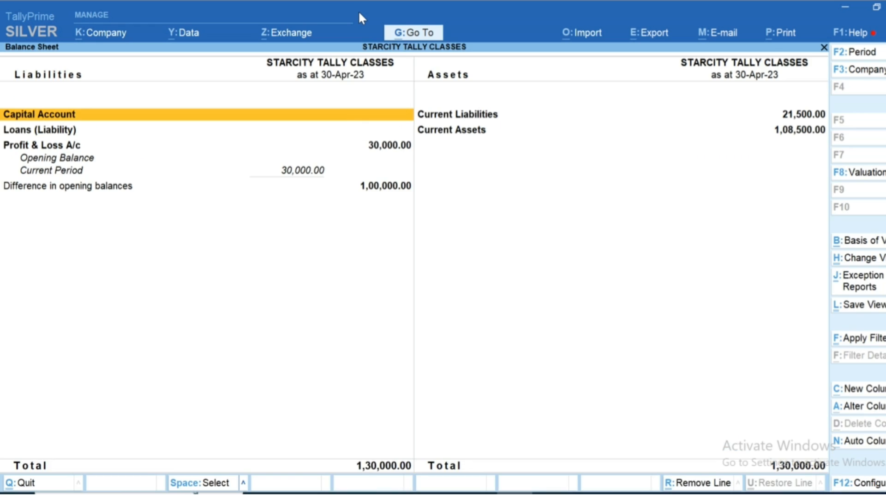
{"action": "key", "text": "Escape"}
Open the GSTR-3B return from the GST reports
{"action": "key", "text": "d"}
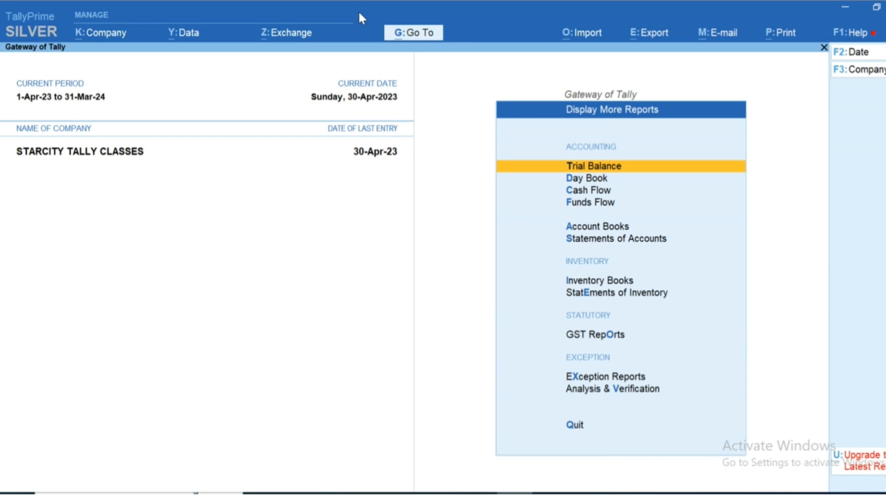
{"action": "key", "text": "o"}
{"action": "key", "text": "g"}
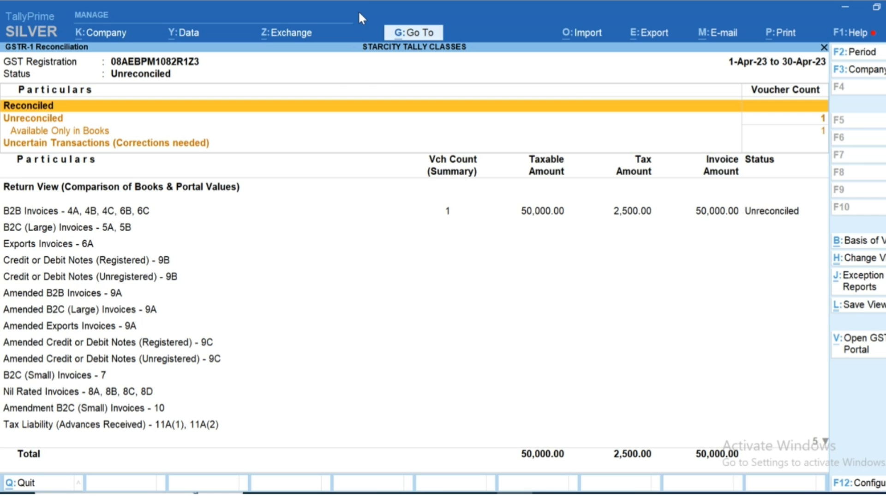
{"action": "key", "text": "Escape"}
{"action": "key", "text": "Up"}
{"action": "key", "text": "Up"}
{"action": "key", "text": "Up"}
{"action": "key", "text": "Up"}
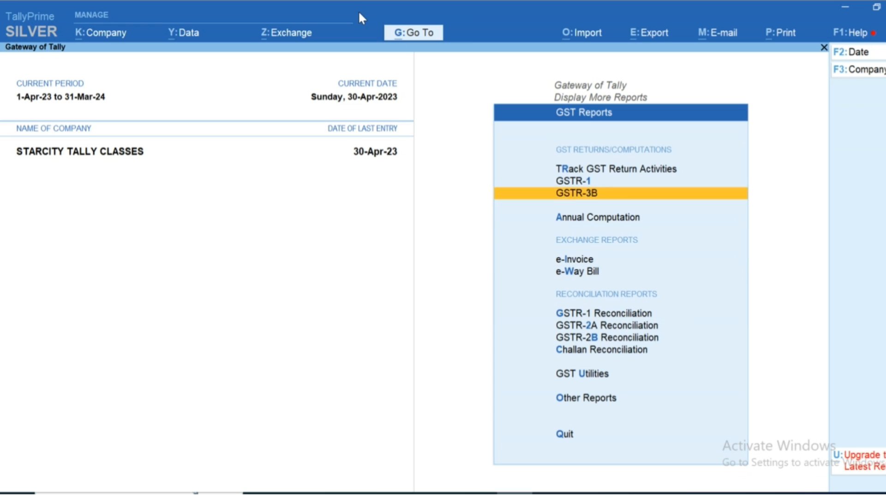
{"action": "key", "text": "Up"}
{"action": "key", "text": "Down"}
{"action": "key", "text": "Return"}
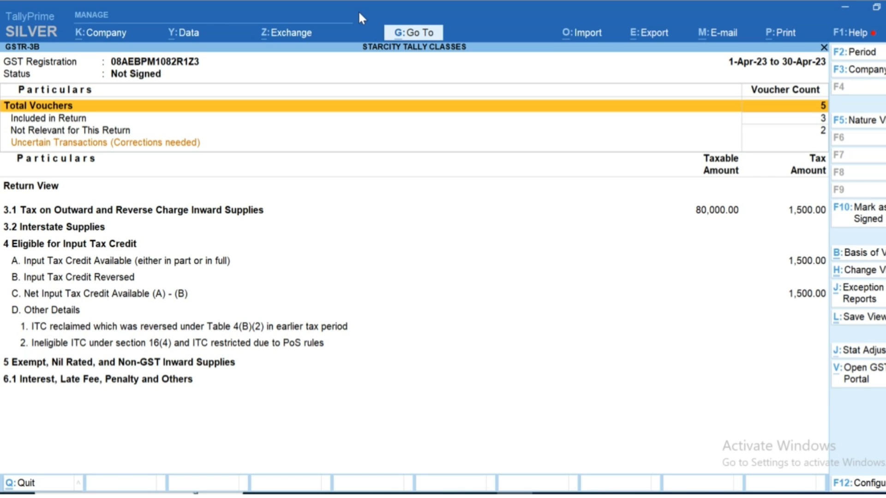
Expand section 3.1 of GSTR-3B and examine its outward taxable supplies and inward reverse-charge supplies
{"action": "key", "text": "Down"}
{"action": "key", "text": "Down"}
{"action": "key", "text": "Down"}
{"action": "key", "text": "Down"}
{"action": "key", "text": "Down"}
{"action": "key", "text": "Up"}
{"action": "key", "text": "shift+Return"}
{"action": "key", "text": "Down"}
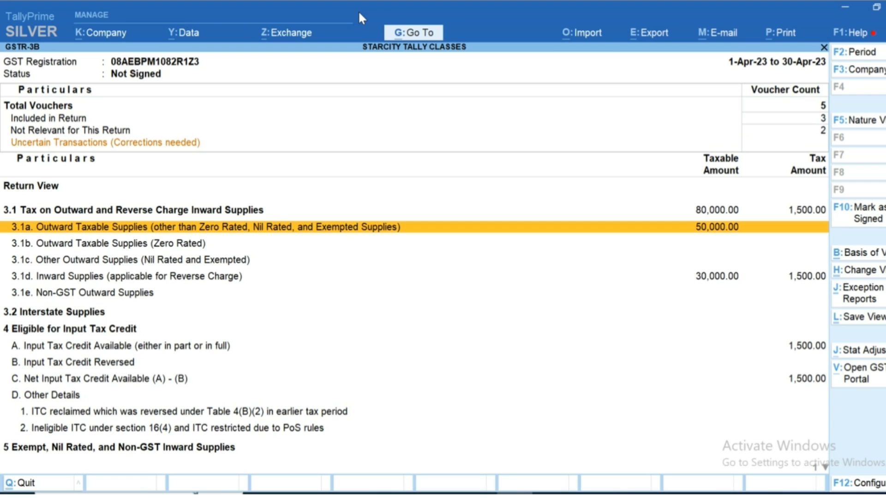
{"action": "key", "text": "Up"}
{"action": "key", "text": "Down"}
{"action": "key", "text": "Up"}
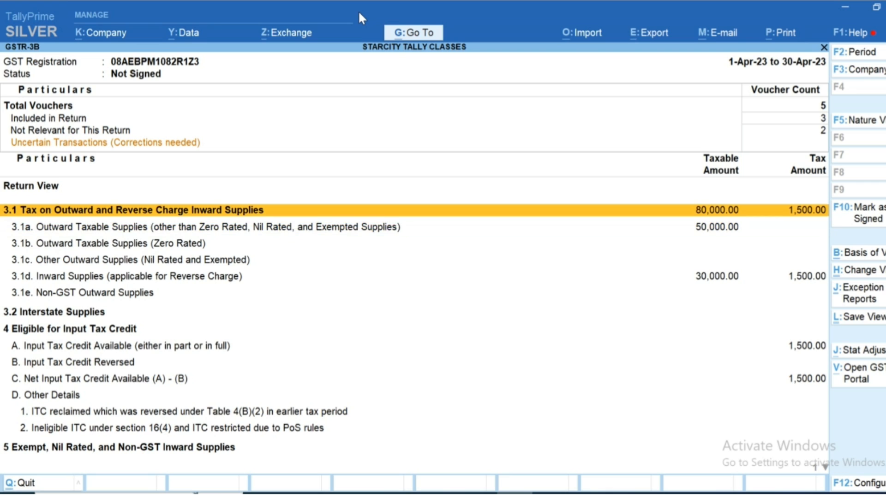
{"action": "key", "text": "Down"}
{"action": "key", "text": "Down"}
{"action": "key", "text": "Down"}
{"action": "key", "text": "Down"}
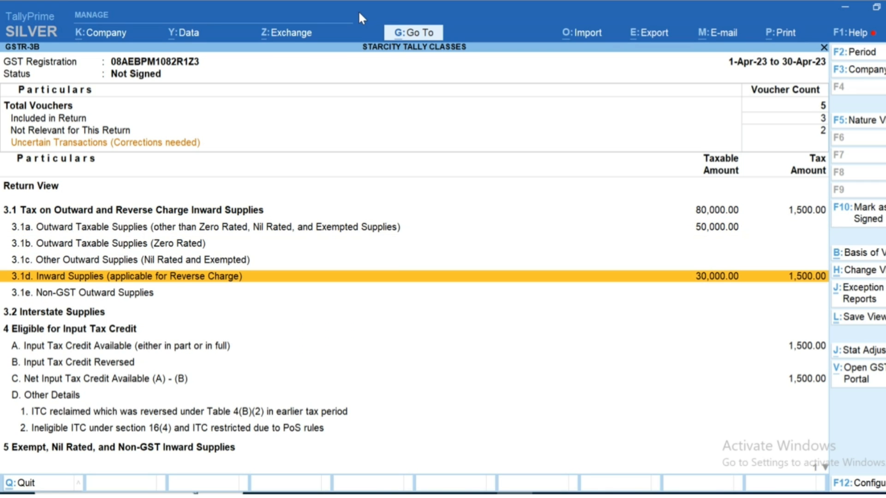
{"action": "key", "text": "Escape"}
Open the GSTR-1 return for the period 1-Apr-23 to 30-Apr-23
{"action": "key", "text": "Up"}
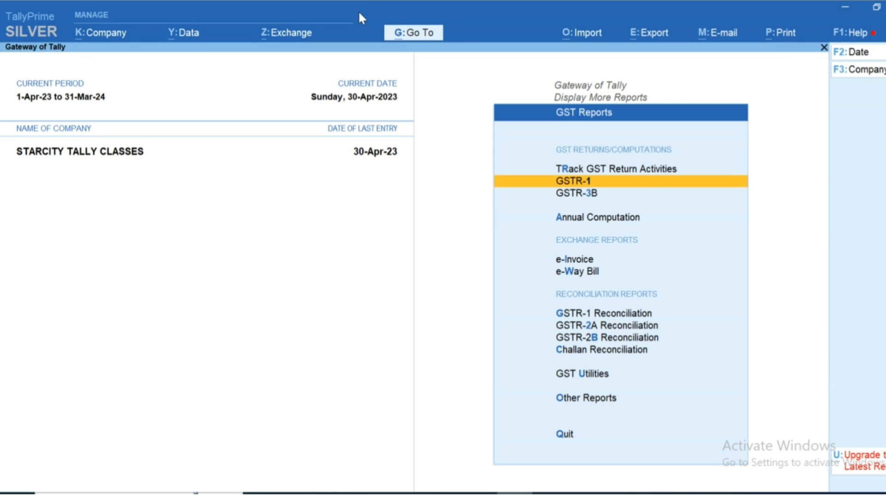
{"action": "key", "text": "Return"}
{"action": "key", "text": "F2"}
{"action": "key", "text": "Return"}
{"action": "key", "text": "Return"}
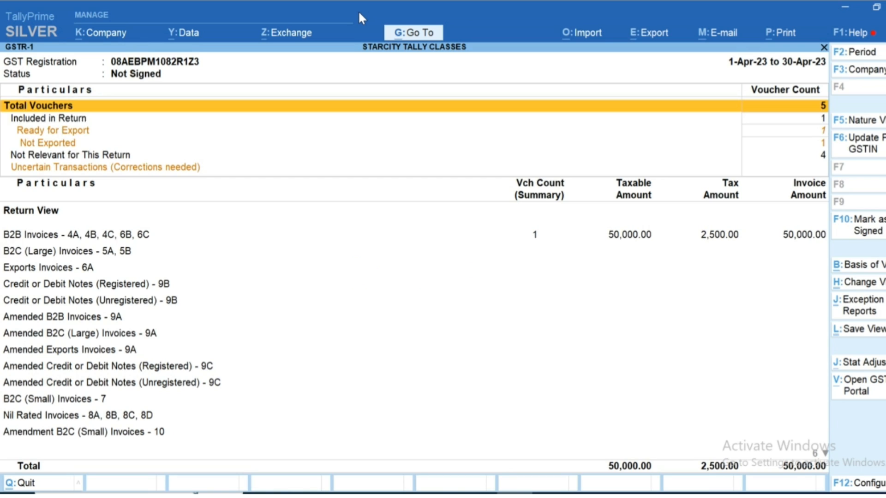
Expand B2B Invoices in GSTR-1 and view the party-wise summary of its Reverse Charge Supplies
{"action": "key", "text": "Down"}
{"action": "key", "text": "Down"}
{"action": "key", "text": "Down"}
{"action": "key", "text": "Down"}
{"action": "key", "text": "Down"}
{"action": "key", "text": "Down"}
{"action": "key", "text": "Down"}
{"action": "key", "text": "Up"}
{"action": "key", "text": "shift+Return"}
{"action": "key", "text": "Down"}
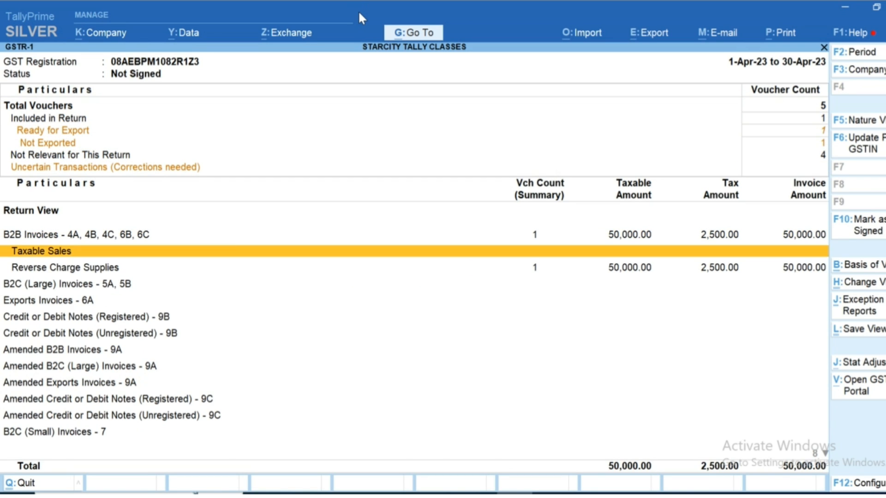
{"action": "key", "text": "Down"}
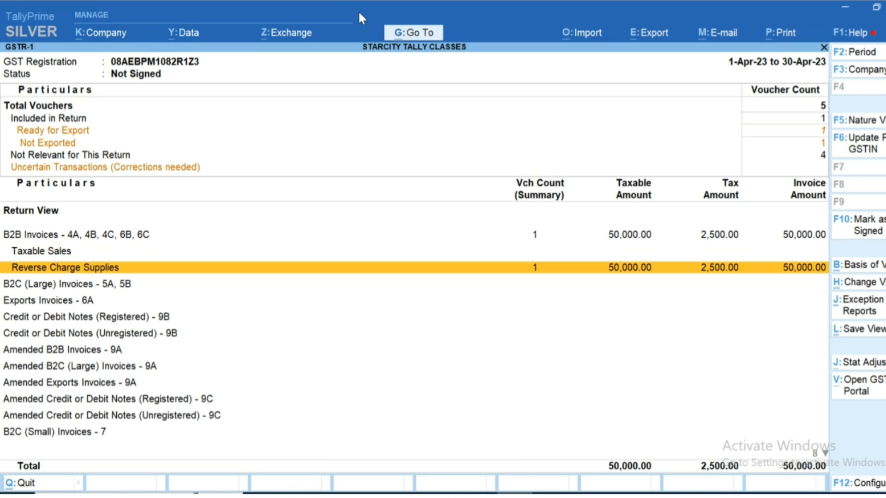
{"action": "key", "text": "Return"}
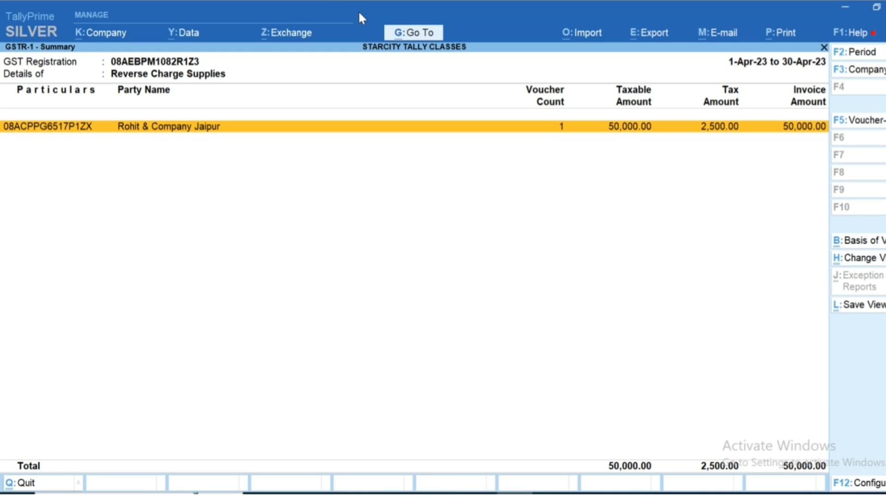
{"action": "key", "text": "Escape"}
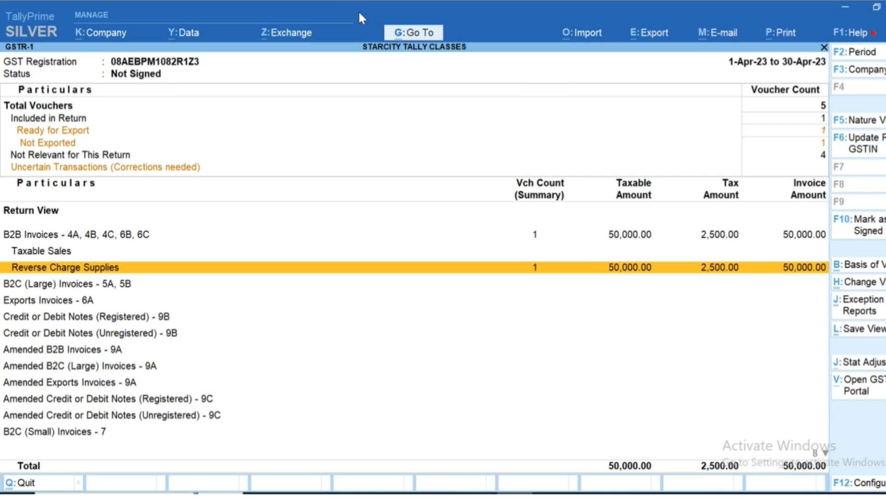
Look through the remaining GSTR-1 return sections below the B2B invoices and return to the Gateway of Tally
{"action": "key", "text": "Down"}
{"action": "key", "text": "Down"}
{"action": "key", "text": "Down"}
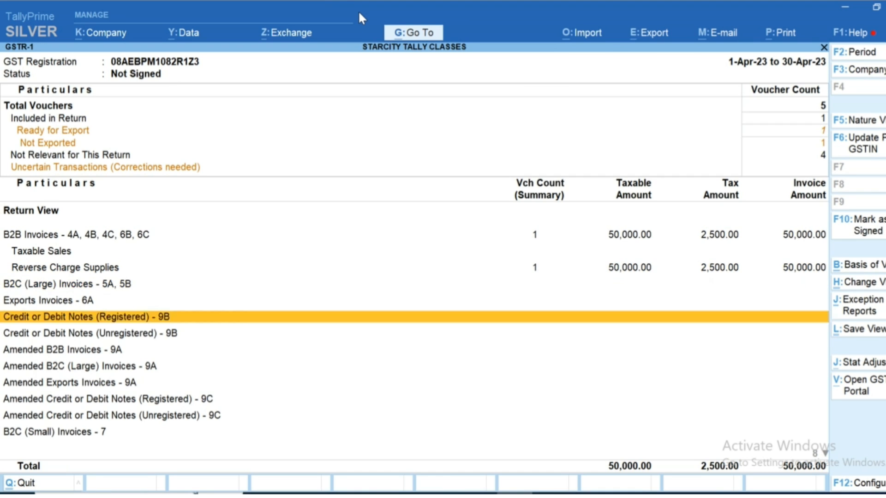
{"action": "key", "text": "Down"}
{"action": "key", "text": "Down"}
{"action": "key", "text": "Down"}
{"action": "key", "text": "Down"}
{"action": "key", "text": "Down"}
{"action": "key", "text": "Down"}
{"action": "key", "text": "Down"}
{"action": "key", "text": "Down"}
{"action": "key", "text": "Down"}
{"action": "key", "text": "Down"}
{"action": "key", "text": "Down"}
{"action": "key", "text": "Down"}
{"action": "key", "text": "Down"}
{"action": "key", "text": "Down"}
{"action": "key", "text": "Down"}
{"action": "key", "text": "Up"}
{"action": "key", "text": "Up"}
{"action": "key", "text": "Up"}
{"action": "key", "text": "Up"}
{"action": "key", "text": "Up"}
{"action": "key", "text": "Up"}
{"action": "key", "text": "Up"}
{"action": "key", "text": "Up"}
{"action": "key", "text": "Up"}
{"action": "key", "text": "Up"}
{"action": "key", "text": "Up"}
{"action": "key", "text": "Up"}
{"action": "key", "text": "Up"}
{"action": "key", "text": "Up"}
{"action": "key", "text": "Up"}
{"action": "key", "text": "Up"}
{"action": "key", "text": "Up"}
{"action": "key", "text": "Up"}
{"action": "key", "text": "Up"}
{"action": "key", "text": "Up"}
{"action": "key", "text": "Up"}
{"action": "key", "text": "Up"}
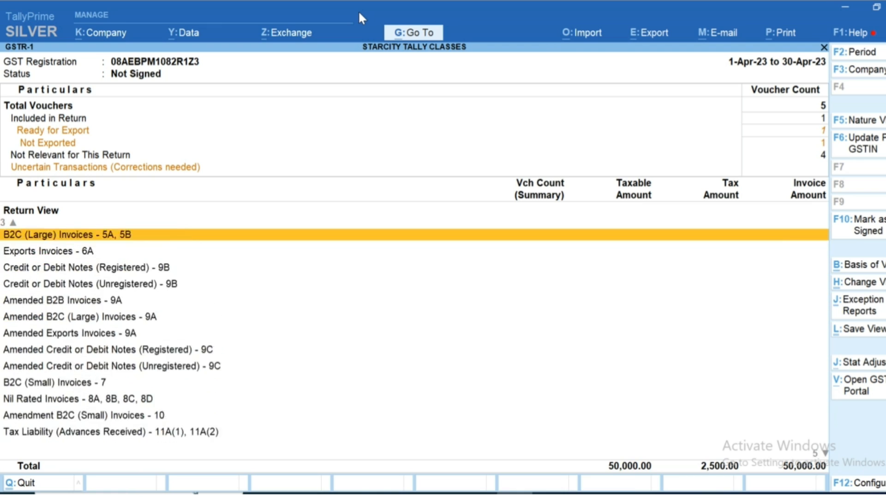
{"action": "key", "text": "Escape"}
{"action": "key", "text": "Escape"}
{"action": "key", "text": "Escape"}
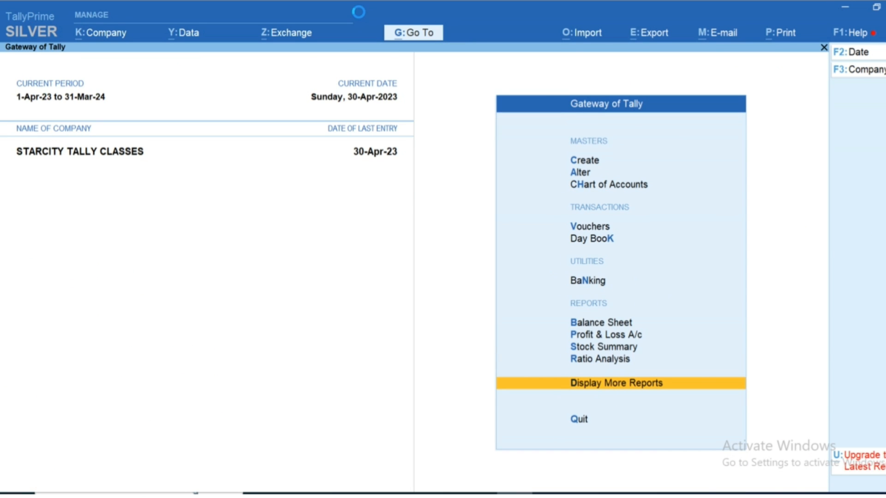
Review the income and expenses in the Profit & Loss account
{"action": "key", "text": "p"}
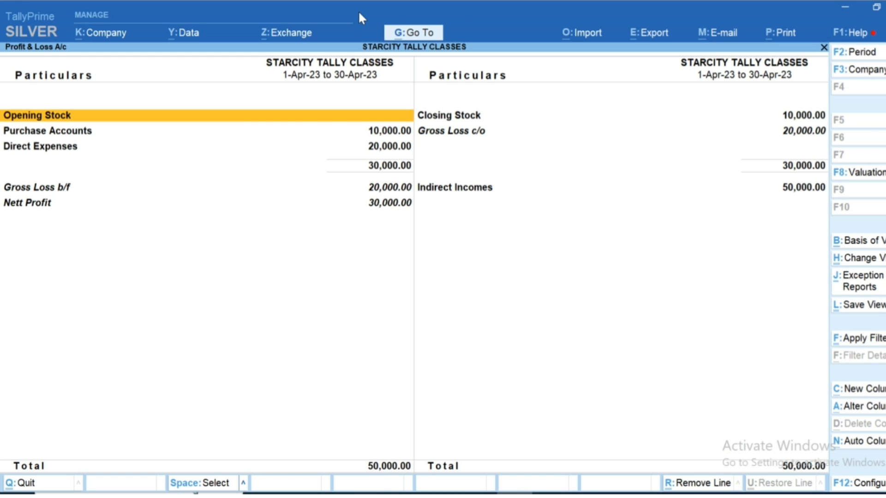
{"action": "key", "text": "Down"}
{"action": "key", "text": "Escape"}
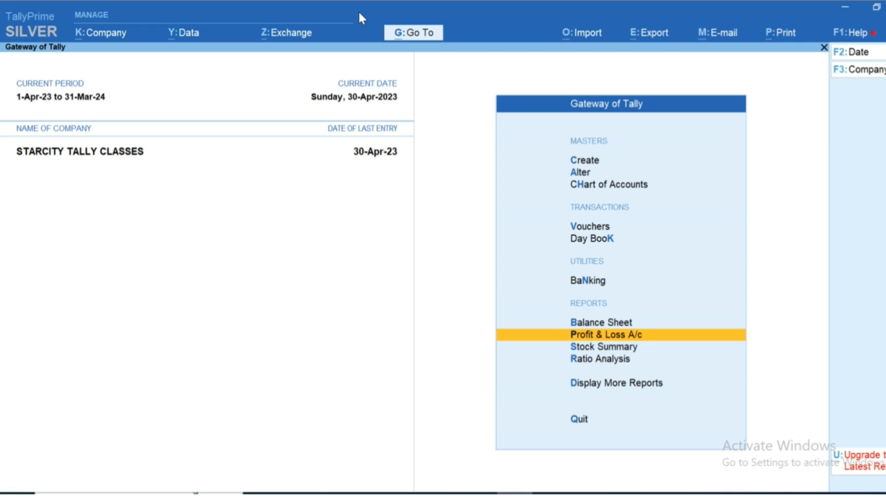
Expand Current Liabilities in the Balance Sheet and open the Duties & Taxes group to examine its RCM tax ledgers
{"action": "key", "text": "b"}
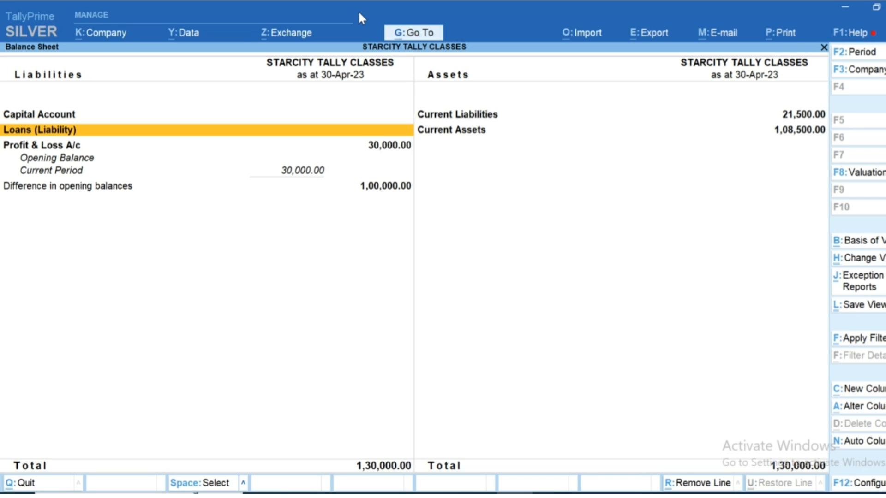
{"action": "key", "text": "Down"}
{"action": "key", "text": "Right"}
{"action": "key", "text": "shift+Return"}
{"action": "key", "text": "Down"}
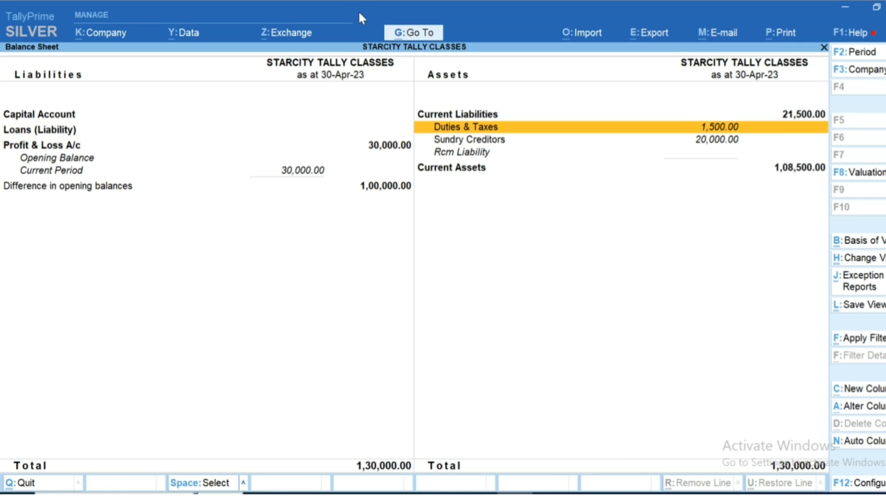
{"action": "key", "text": "Down"}
{"action": "key", "text": "Up"}
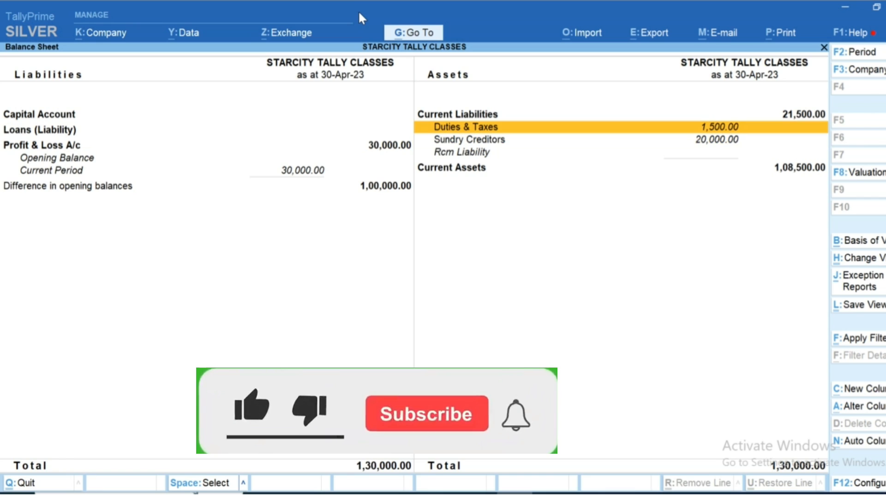
{"action": "key", "text": "Return"}
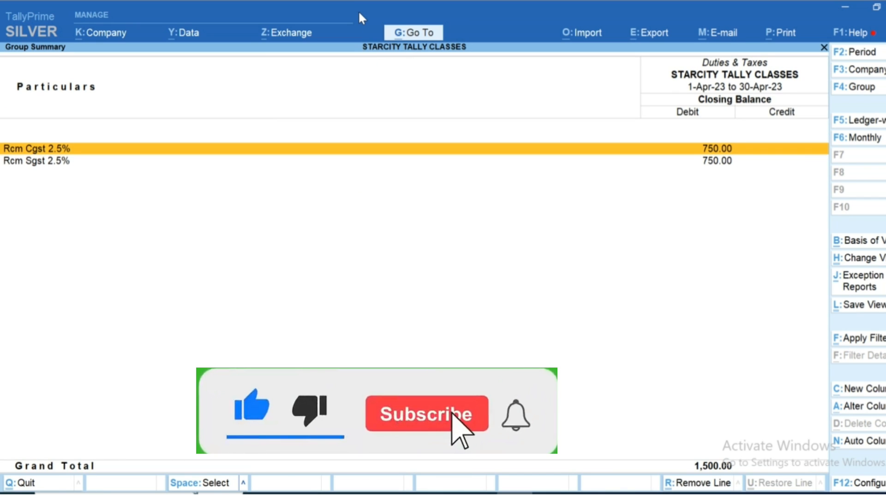